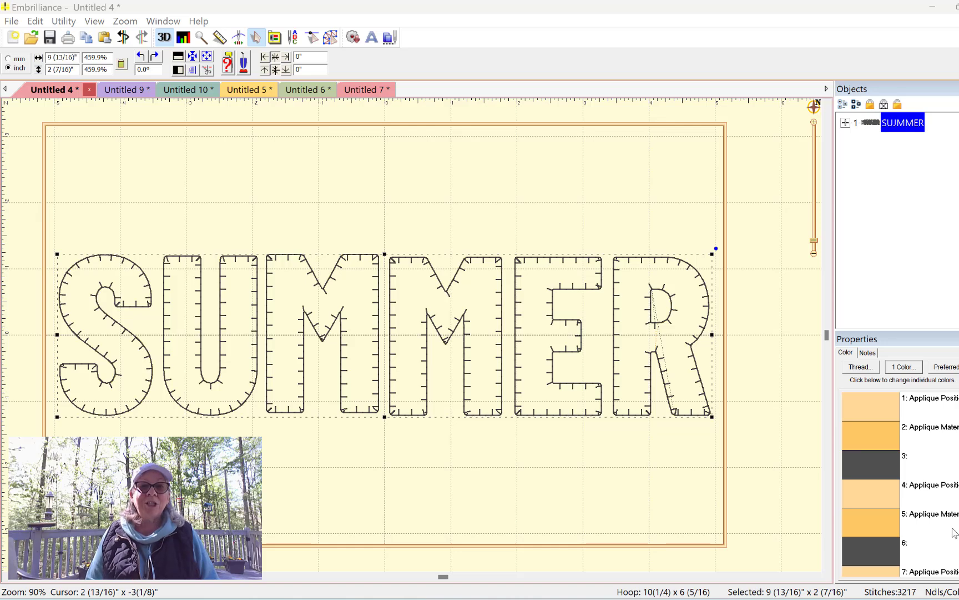
- Start a new blank design and switch it to Create mode
{"action": "left_click", "coordinate": [954, 533]}
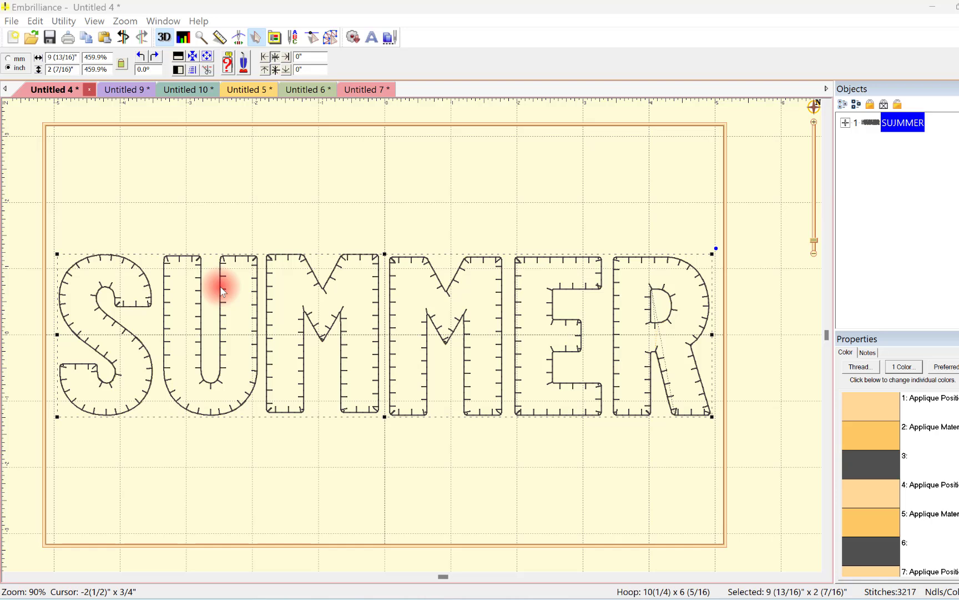
{"action": "left_click", "coordinate": [14, 43]}
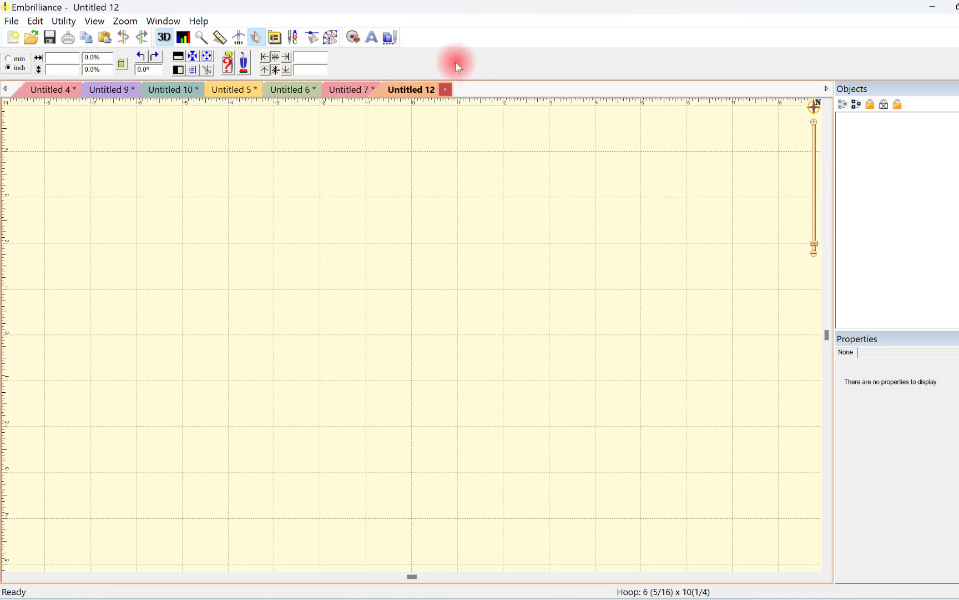
{"action": "left_click", "coordinate": [330, 38]}
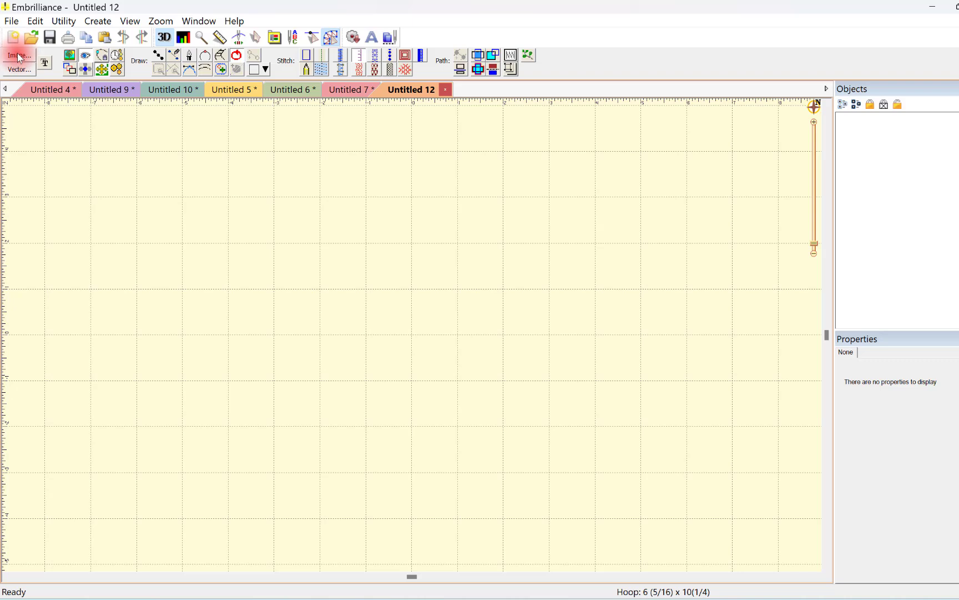
- Set up TrueType art with the text MAMA in the Cooper Black font
{"action": "left_click", "coordinate": [48, 67]}
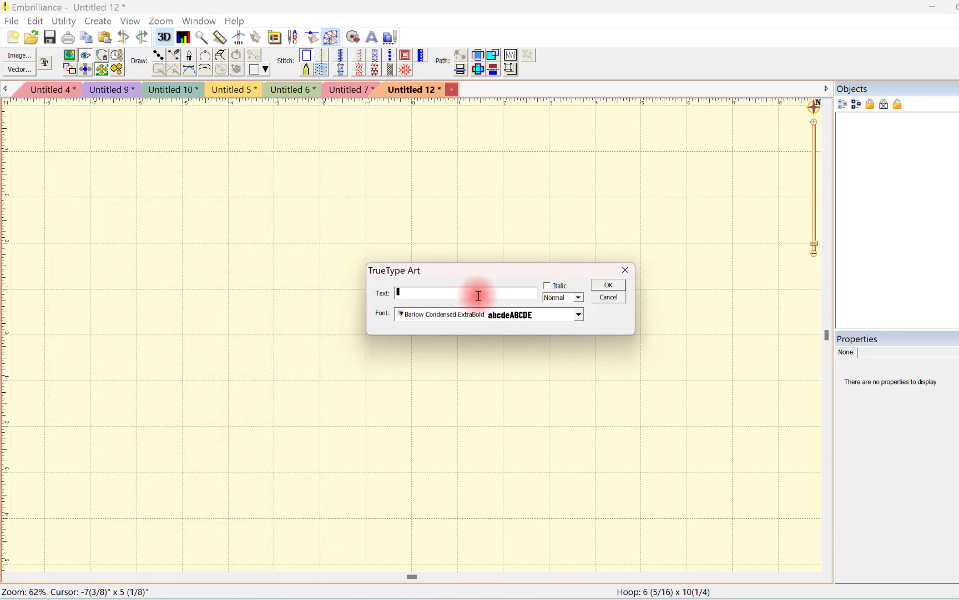
{"action": "type", "text": "MA"}
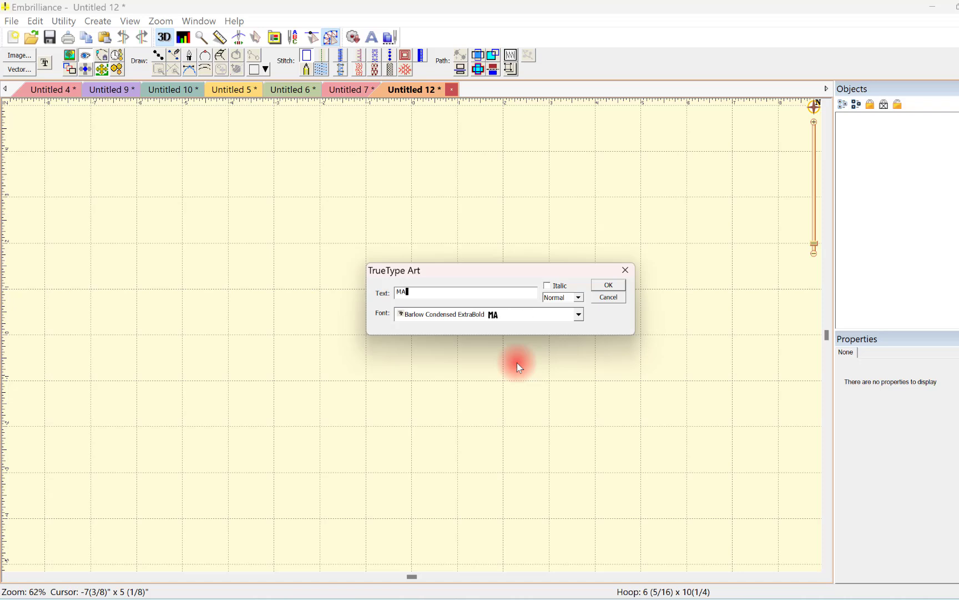
{"action": "type", "text": "MA"}
{"action": "left_click", "coordinate": [579, 315]}
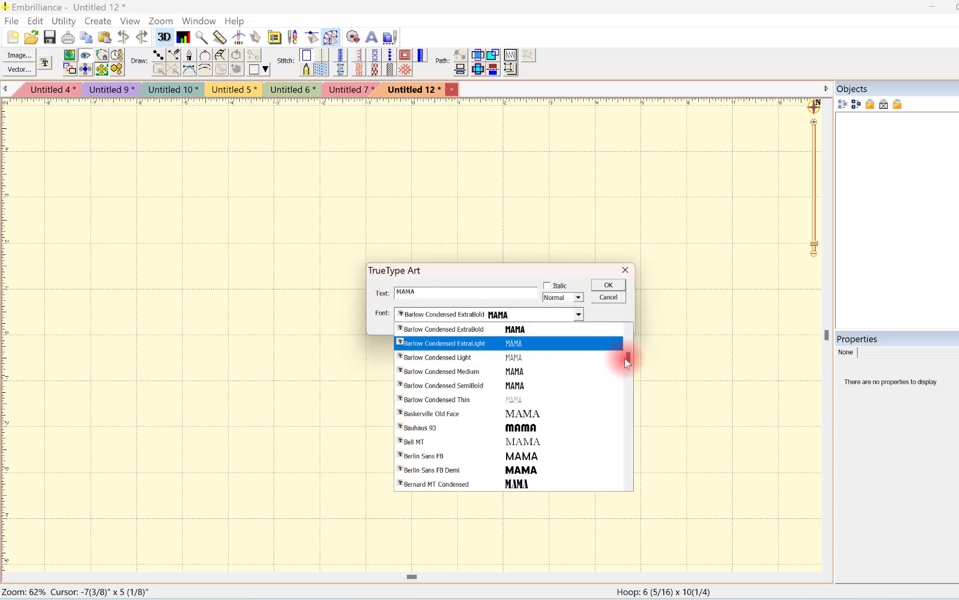
{"action": "scroll", "coordinate": [606, 412], "scroll_direction": "up", "scroll_amount": 1}
{"action": "scroll", "coordinate": [606, 412], "scroll_direction": "down", "scroll_amount": 3}
{"action": "scroll", "coordinate": [606, 412], "scroll_direction": "up", "scroll_amount": 1}
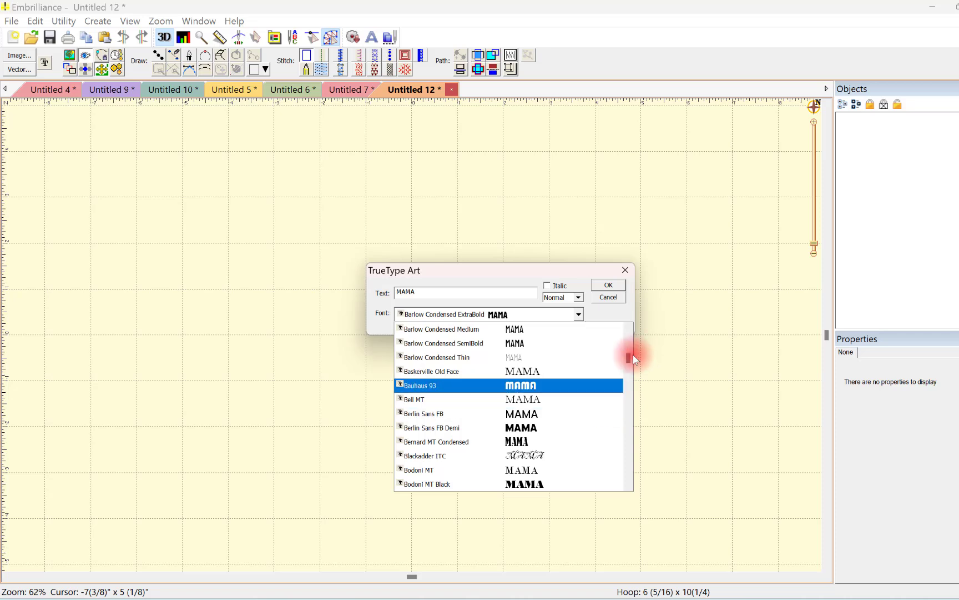
{"action": "left_click_drag", "start_coordinate": [627, 356], "coordinate": [623, 372]}
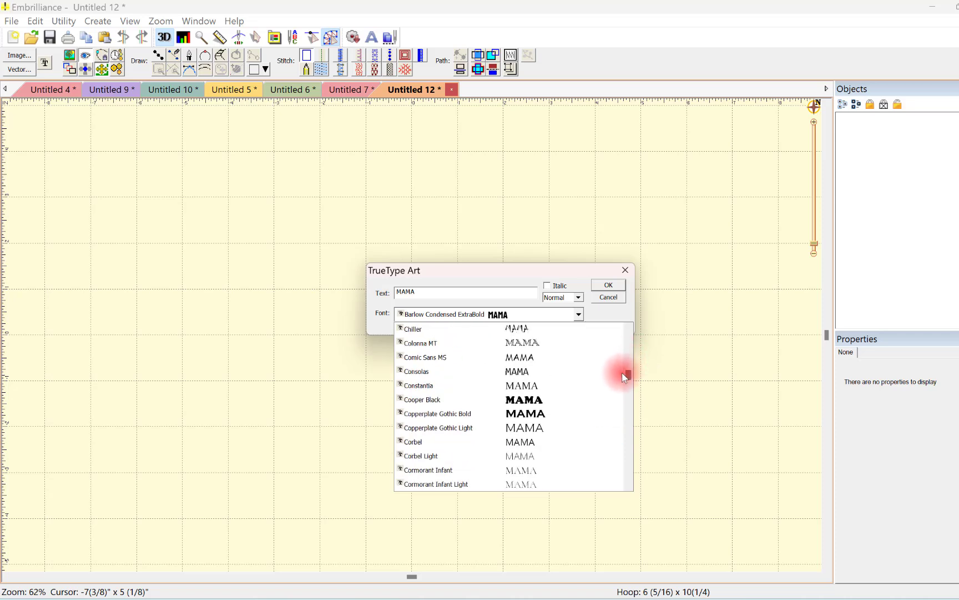
{"action": "left_click", "coordinate": [547, 401]}
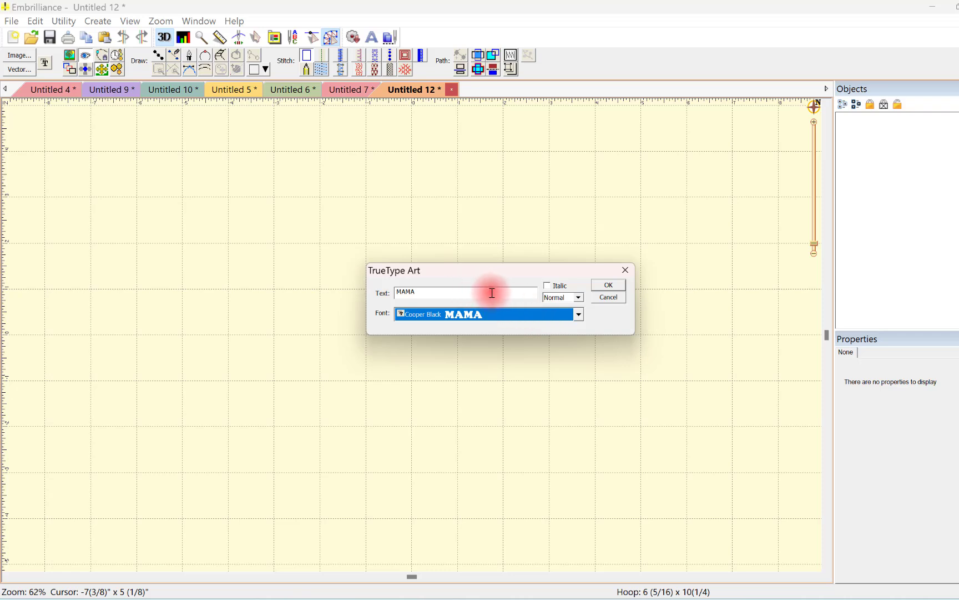
- Insert the MAMA lettering in Heavy weight and enlarge it to about 13 1/4 by 2 15/16 inches
{"action": "left_click", "coordinate": [581, 299]}
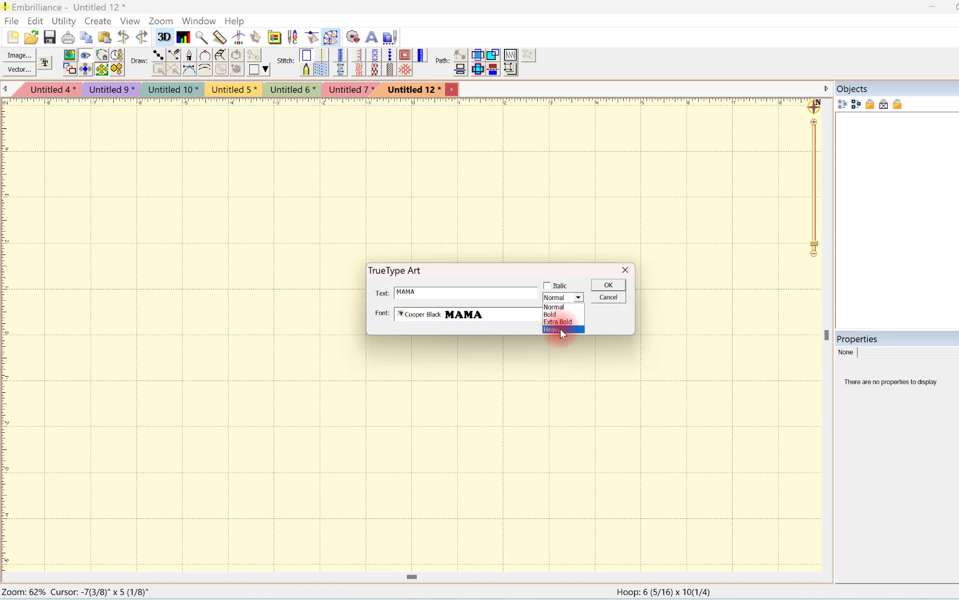
{"action": "left_click", "coordinate": [562, 329]}
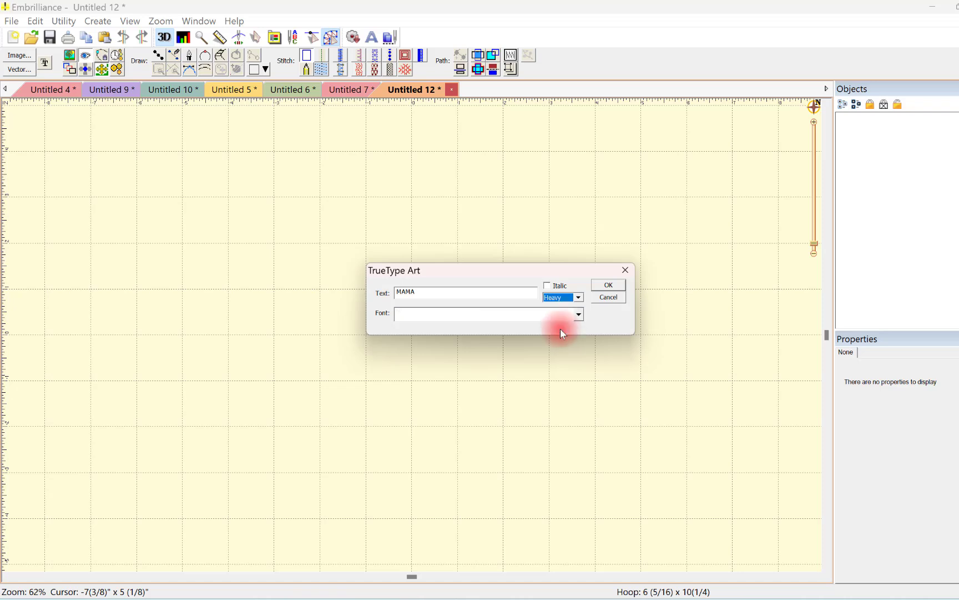
{"action": "left_click", "coordinate": [612, 284]}
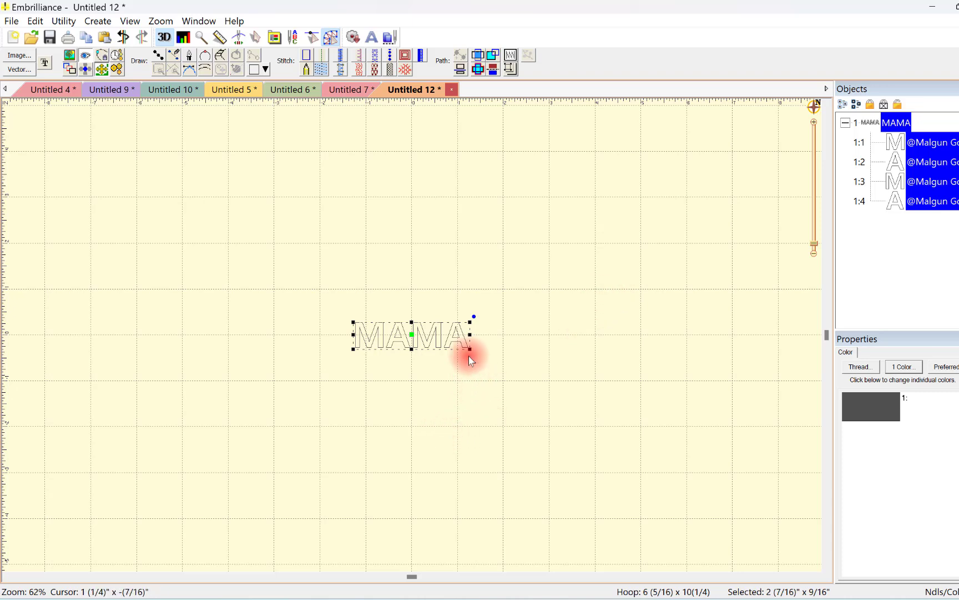
{"action": "left_click_drag", "start_coordinate": [470, 349], "coordinate": [958, 575]}
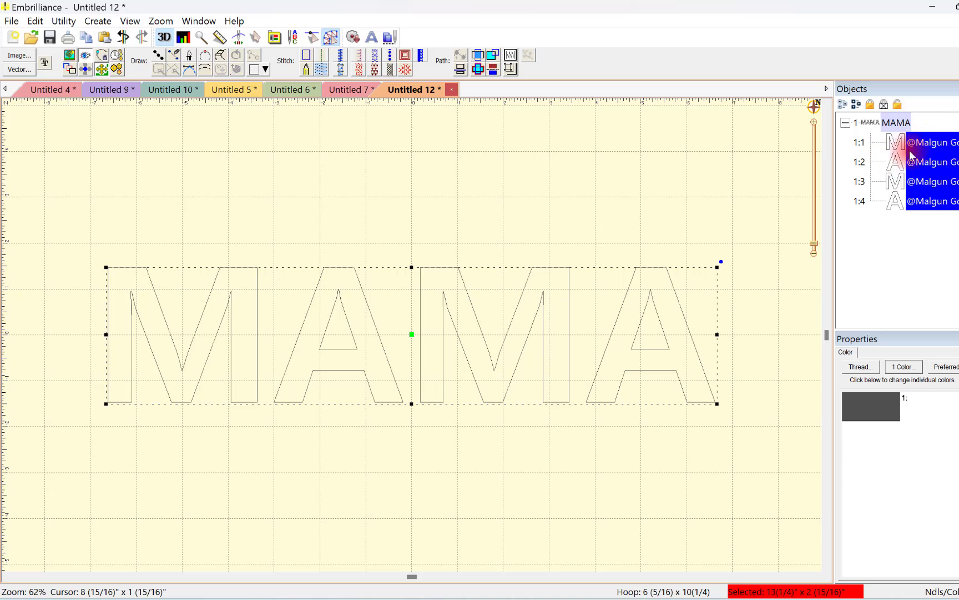
- Select the whole MAMA lettering group and delete it from the design
{"action": "left_click", "coordinate": [916, 224]}
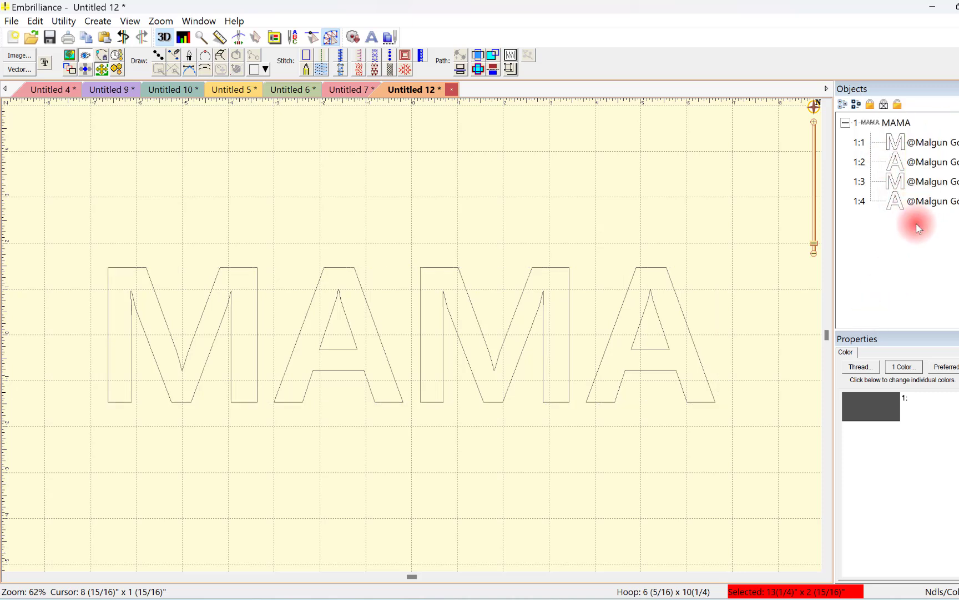
{"action": "left_click", "coordinate": [932, 199]}
{"action": "left_click", "coordinate": [933, 142], "text": "shift"}
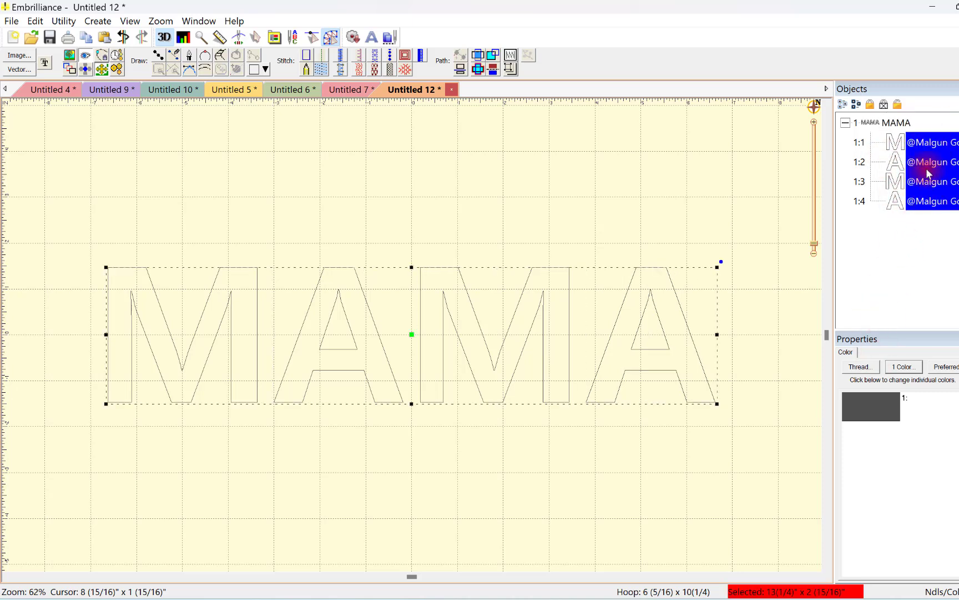
{"action": "left_click", "coordinate": [895, 122]}
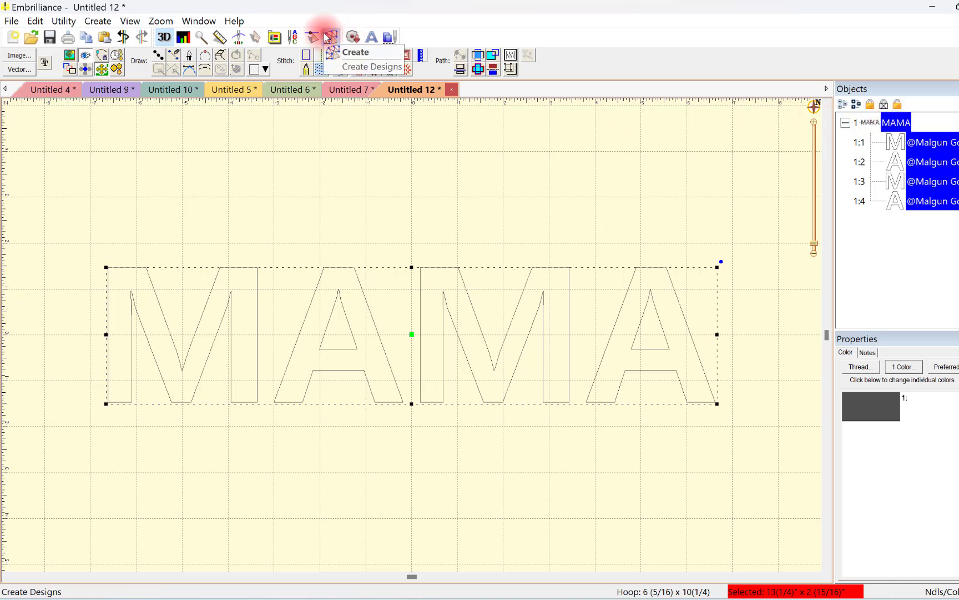
{"action": "left_click", "coordinate": [328, 38]}
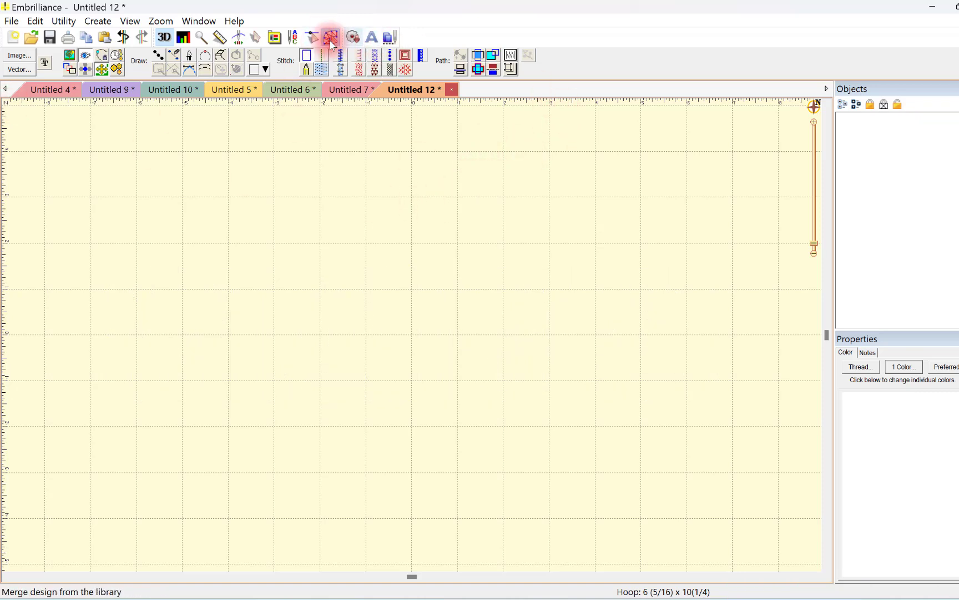
- Start new TrueType art and enter MAMA as its text
{"action": "left_click", "coordinate": [43, 66]}
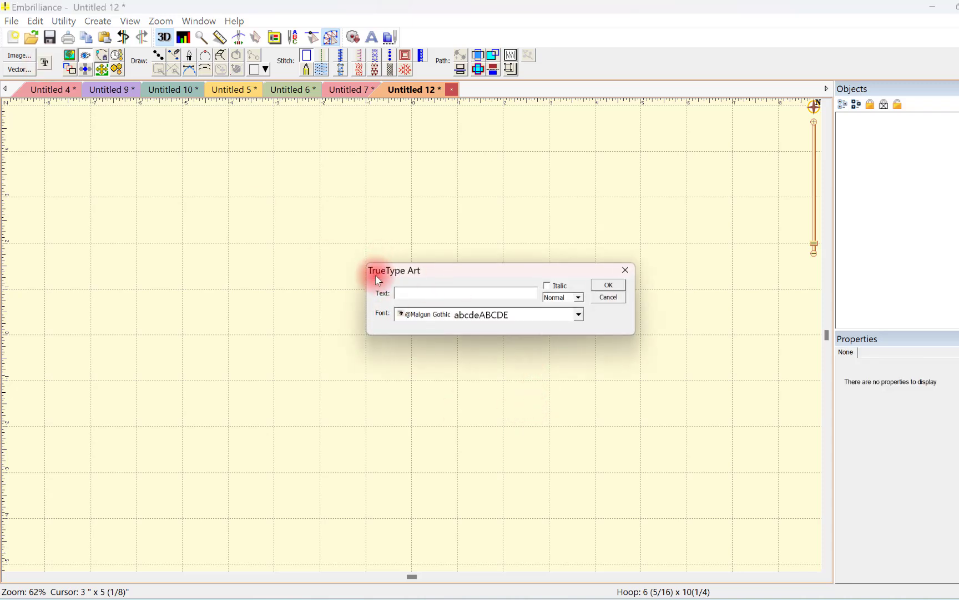
{"action": "left_click", "coordinate": [580, 320]}
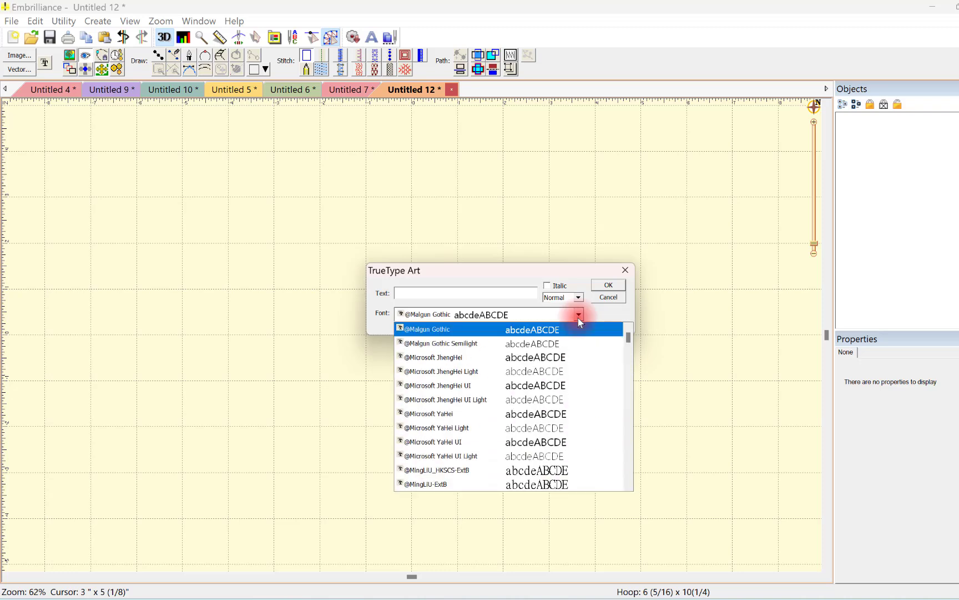
{"action": "left_click", "coordinate": [428, 290]}
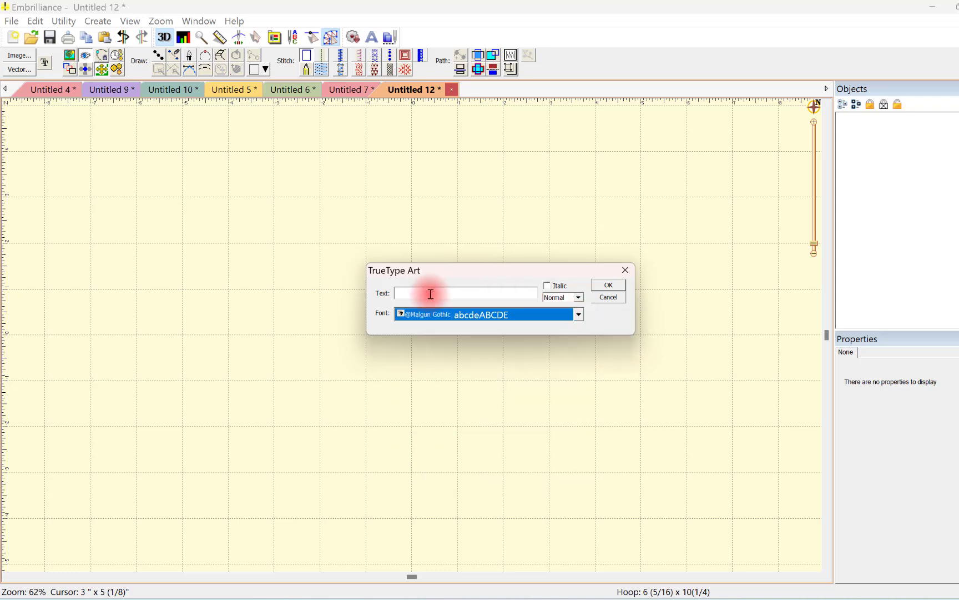
{"action": "left_click", "coordinate": [428, 292]}
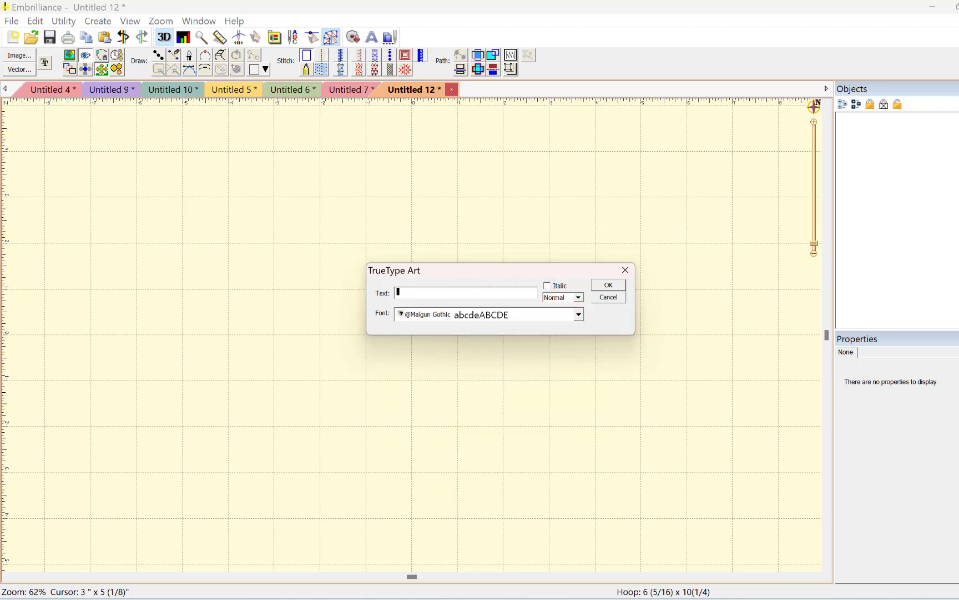
{"action": "type", "text": "MAMA"}
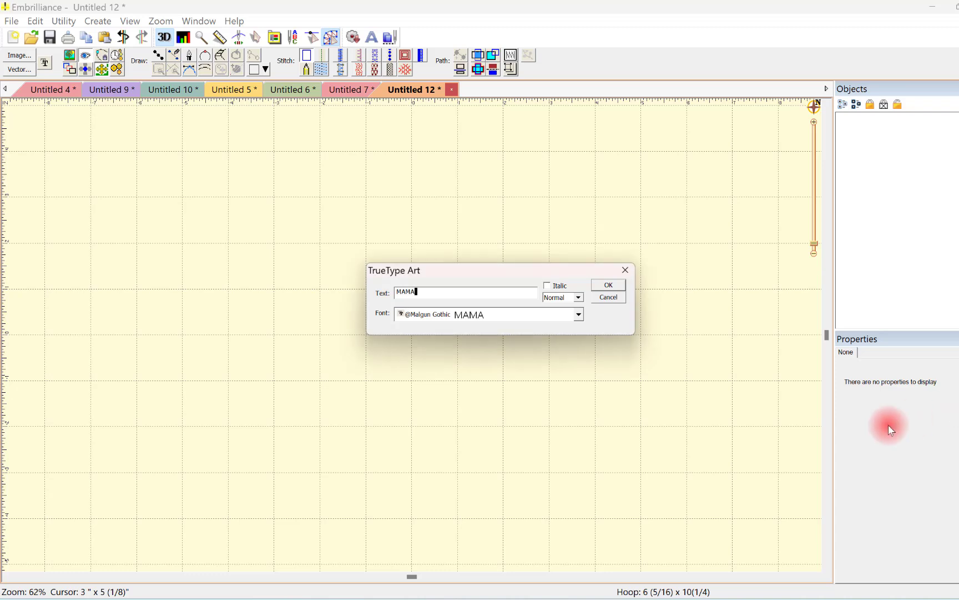
- Try the Cooper Black font with the Heavy weight for the MAMA text
{"action": "left_click", "coordinate": [578, 315]}
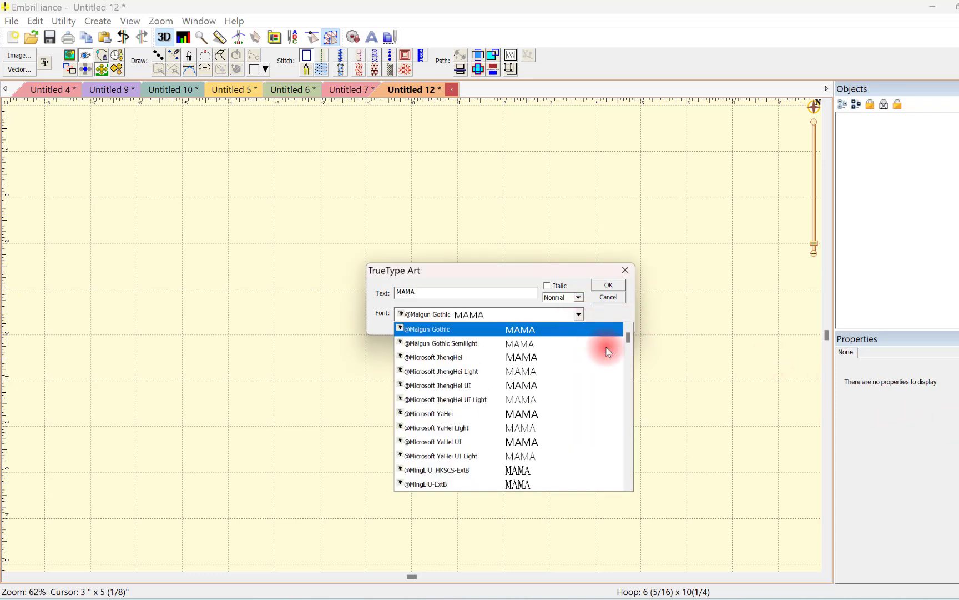
{"action": "left_click_drag", "start_coordinate": [630, 334], "coordinate": [445, 400]}
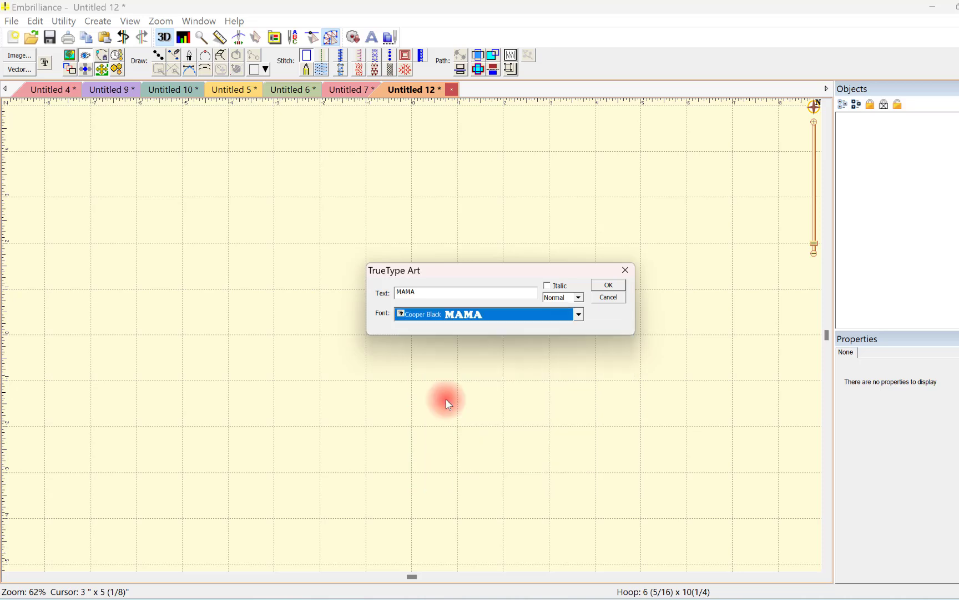
{"action": "left_click", "coordinate": [579, 298]}
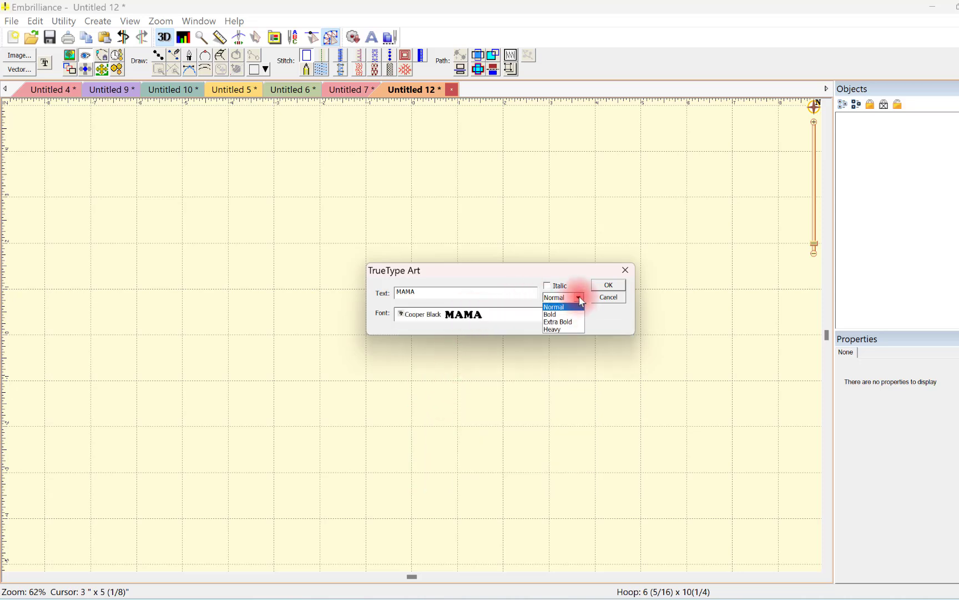
{"action": "left_click", "coordinate": [564, 329]}
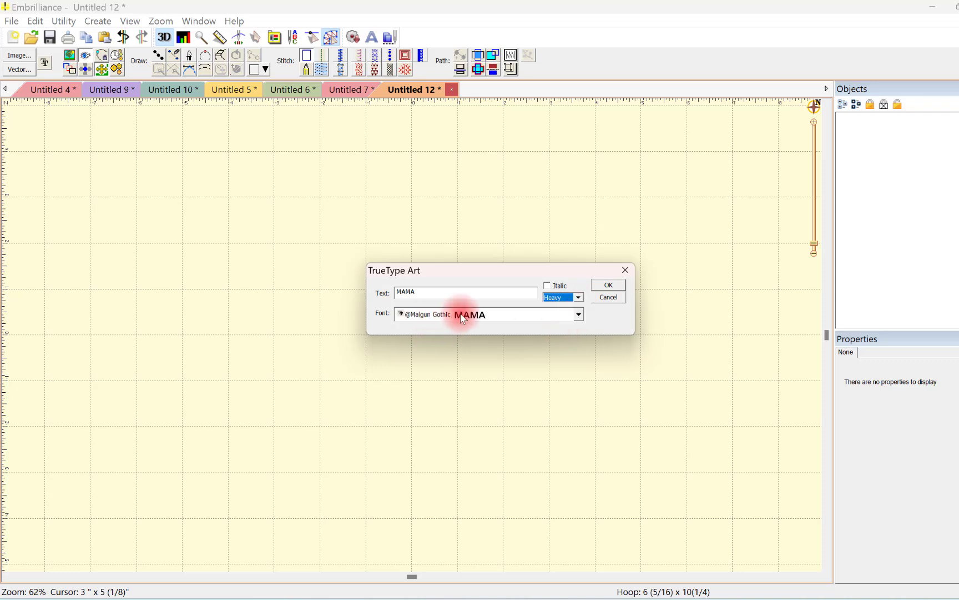
- Set the weight to Extra Bold and the font to Cooper Black, and insert the MAMA lettering
{"action": "left_click", "coordinate": [578, 300]}
{"action": "left_click", "coordinate": [569, 323]}
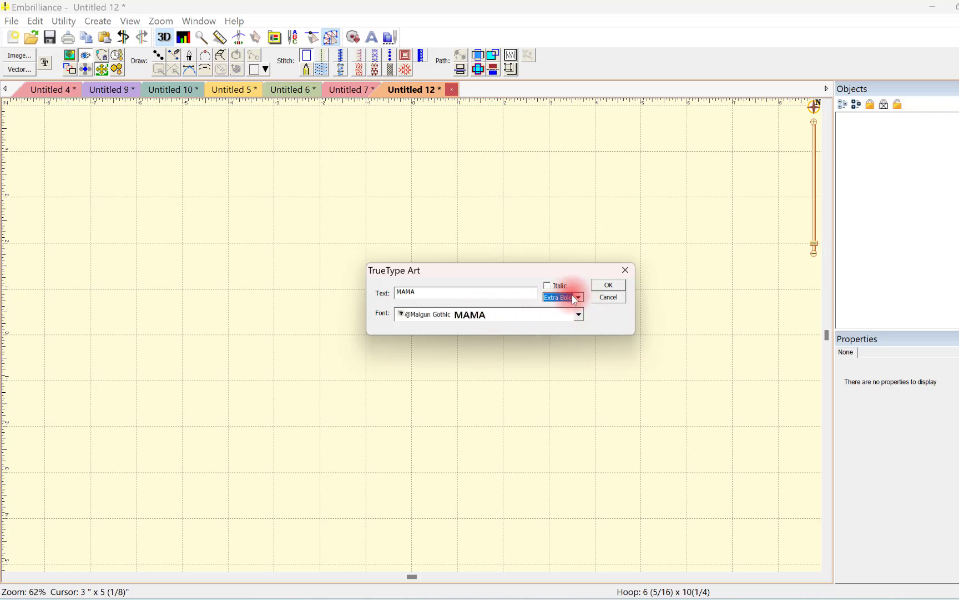
{"action": "left_click", "coordinate": [579, 315]}
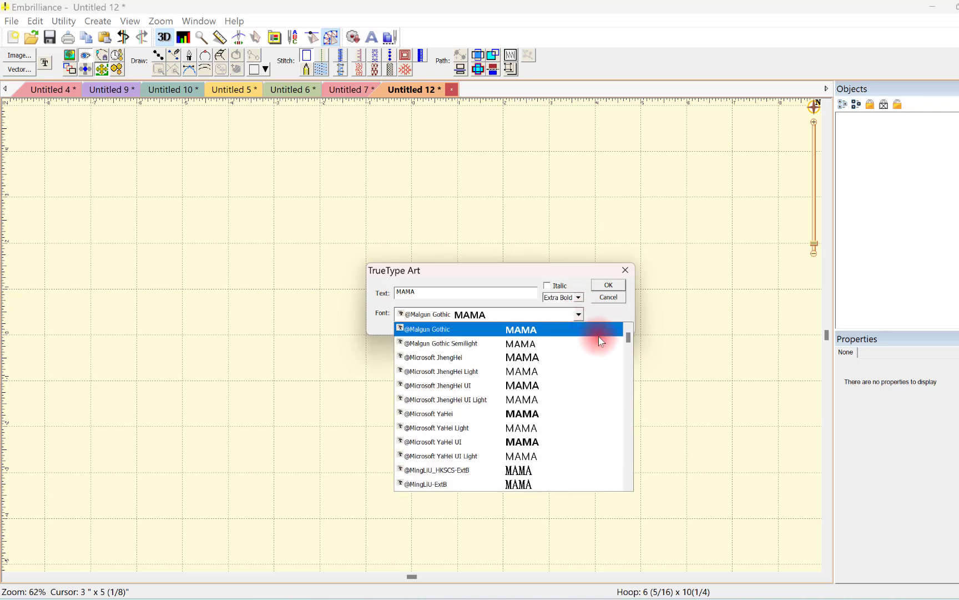
{"action": "left_click_drag", "start_coordinate": [629, 343], "coordinate": [540, 358]}
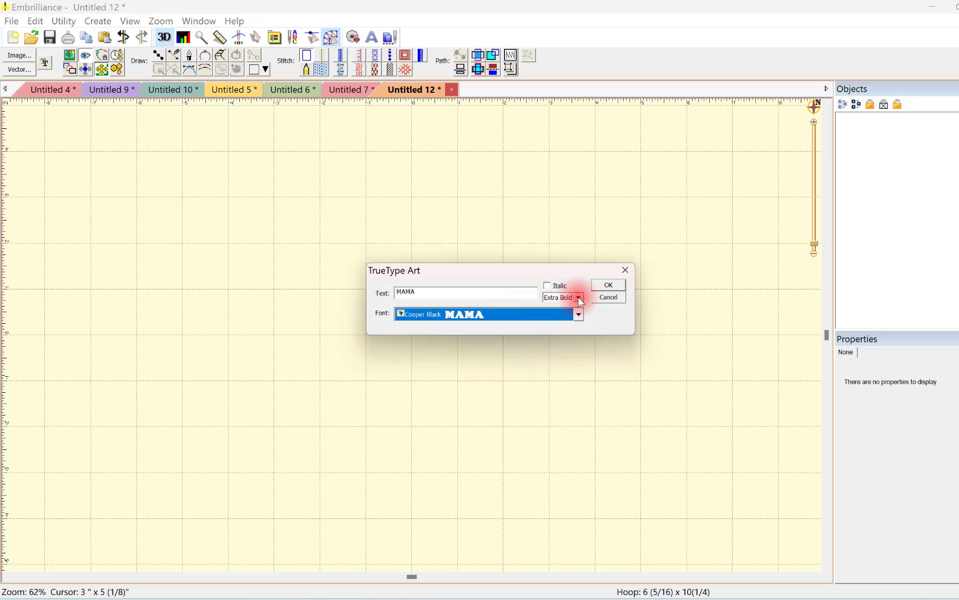
{"action": "left_click", "coordinate": [609, 288]}
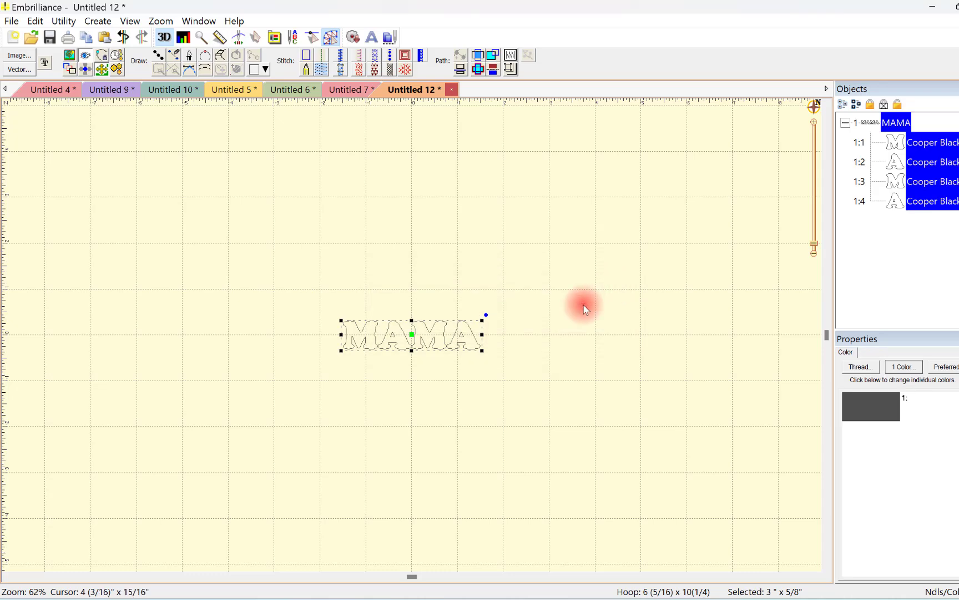
- Enlarge the MAMA lettering to about 14 by 2 7/8 inches and move it near the middle of the design page
{"action": "left_click_drag", "start_coordinate": [482, 355], "coordinate": [799, 497]}
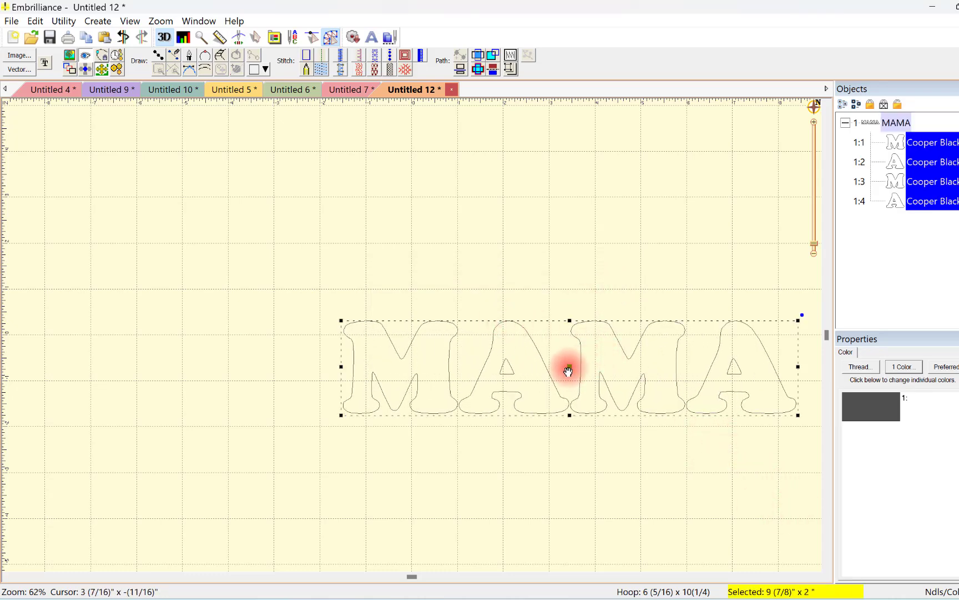
{"action": "left_click_drag", "start_coordinate": [568, 368], "coordinate": [475, 272]}
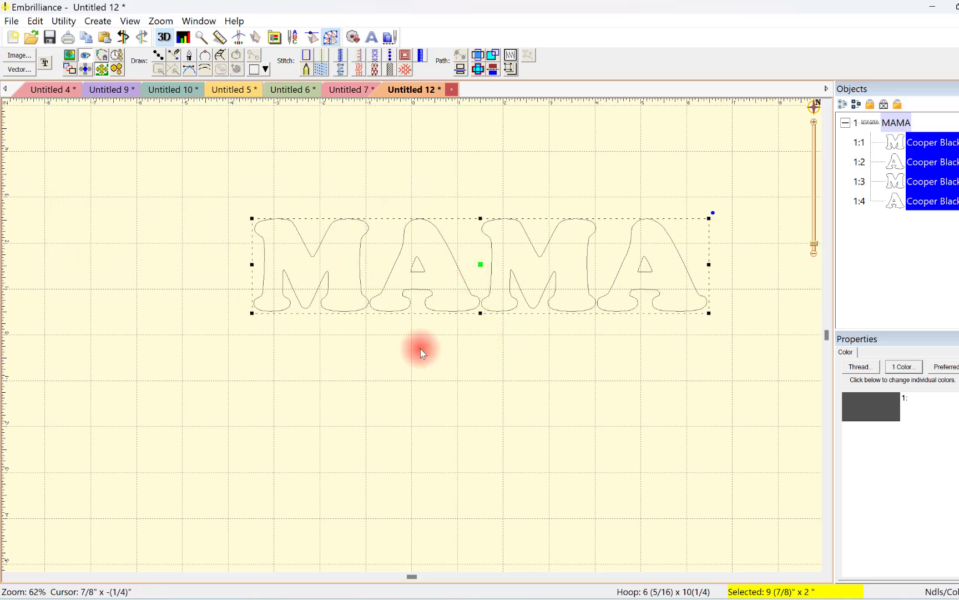
{"action": "left_click_drag", "start_coordinate": [251, 312], "coordinate": [61, 378]}
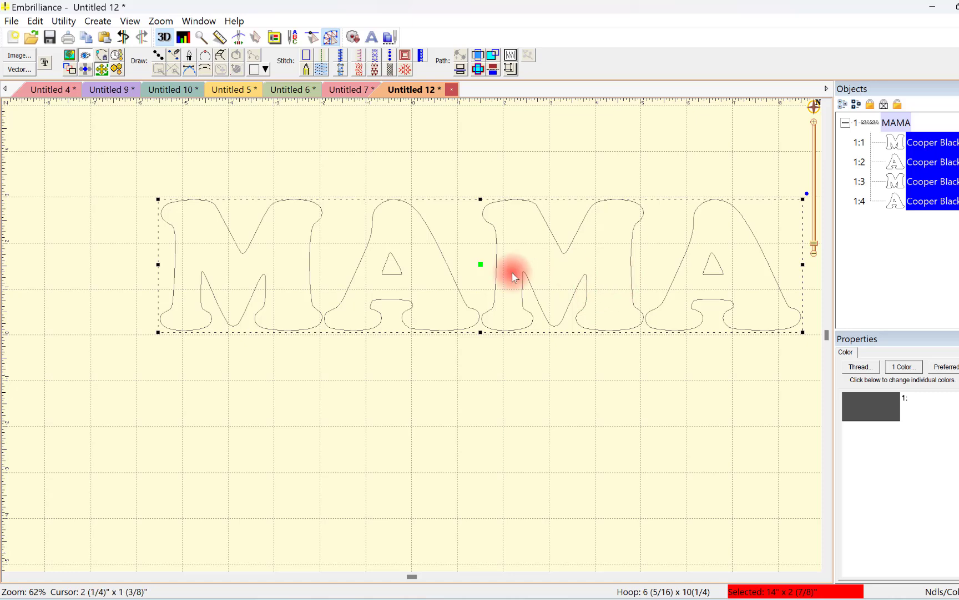
{"action": "left_click_drag", "start_coordinate": [480, 267], "coordinate": [430, 314]}
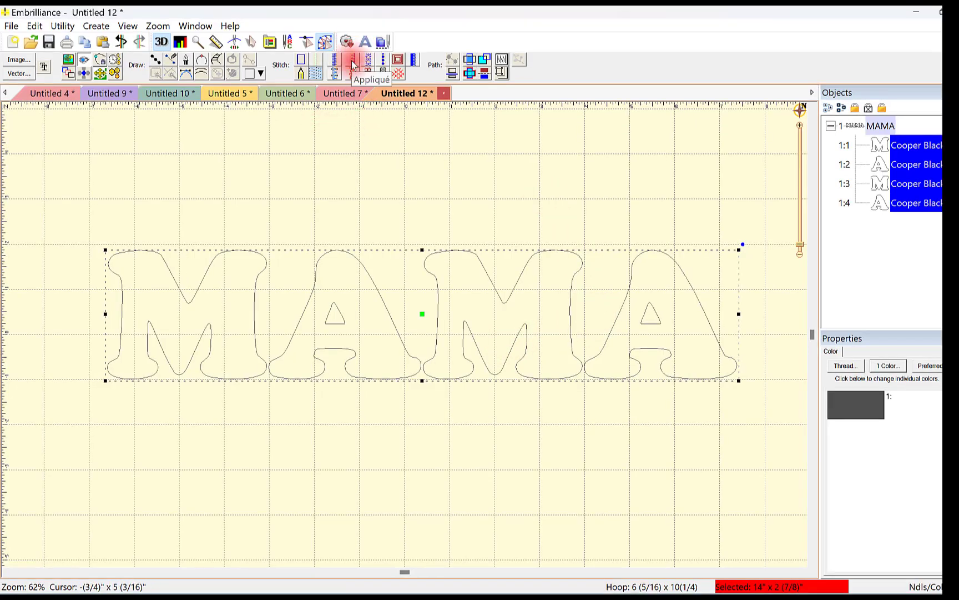
- Convert all four MAMA letter outlines to appliqué objects
{"action": "left_click", "coordinate": [353, 65]}
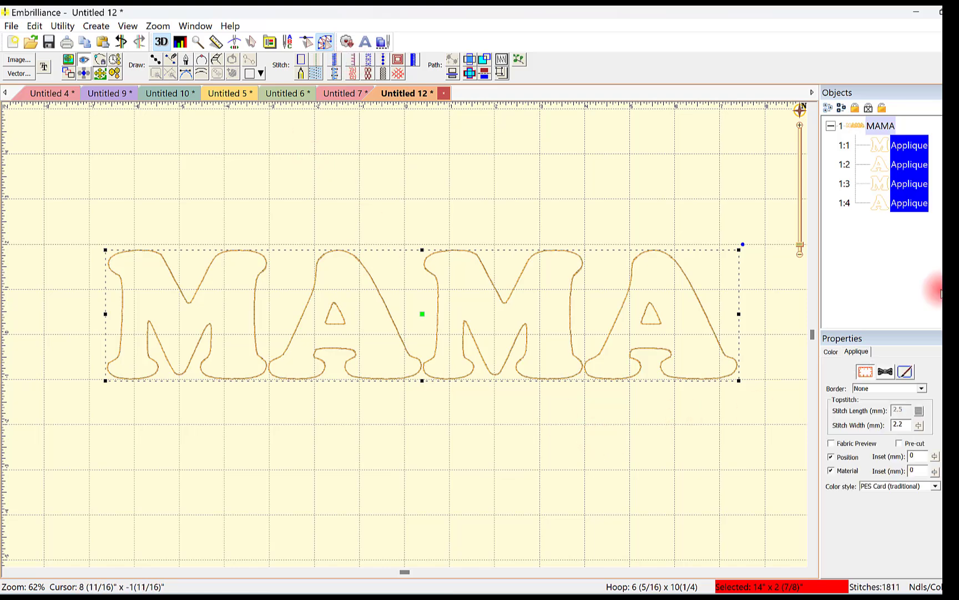
- Preview the stitch-out of the four borderless MAMA appliqué letters in the stitch simulator
{"action": "left_click", "coordinate": [639, 437]}
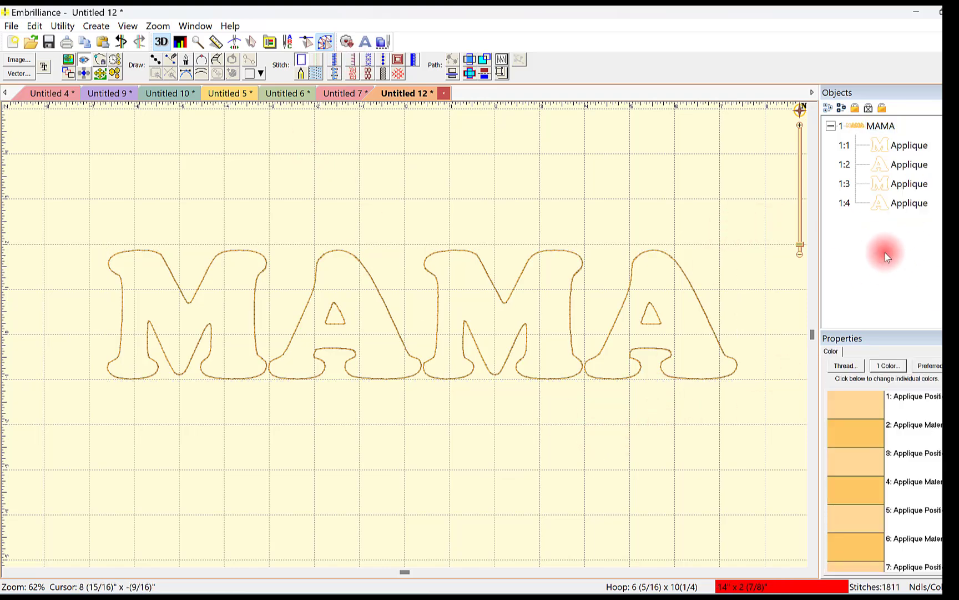
{"action": "left_click", "coordinate": [914, 148]}
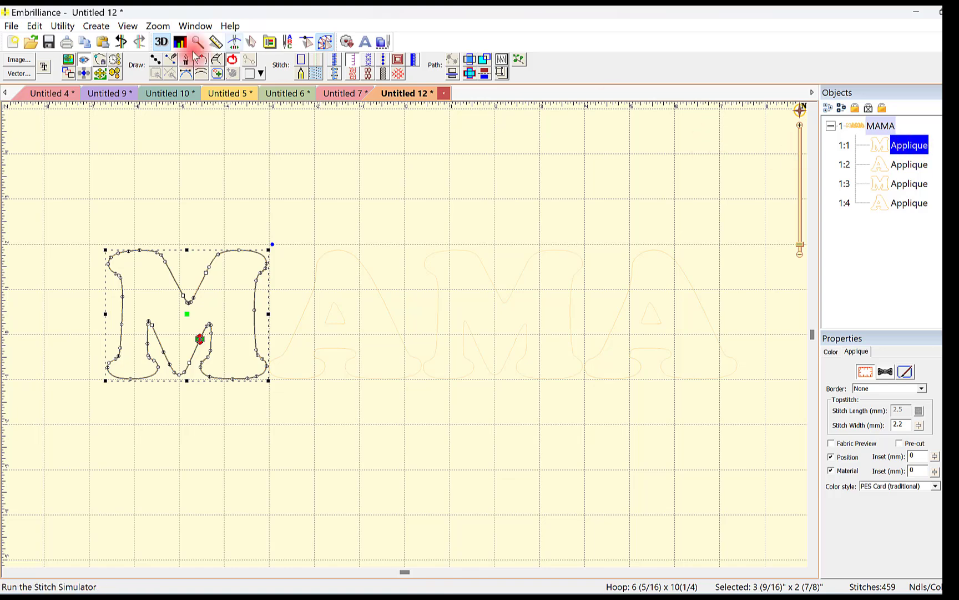
{"action": "left_click", "coordinate": [453, 169]}
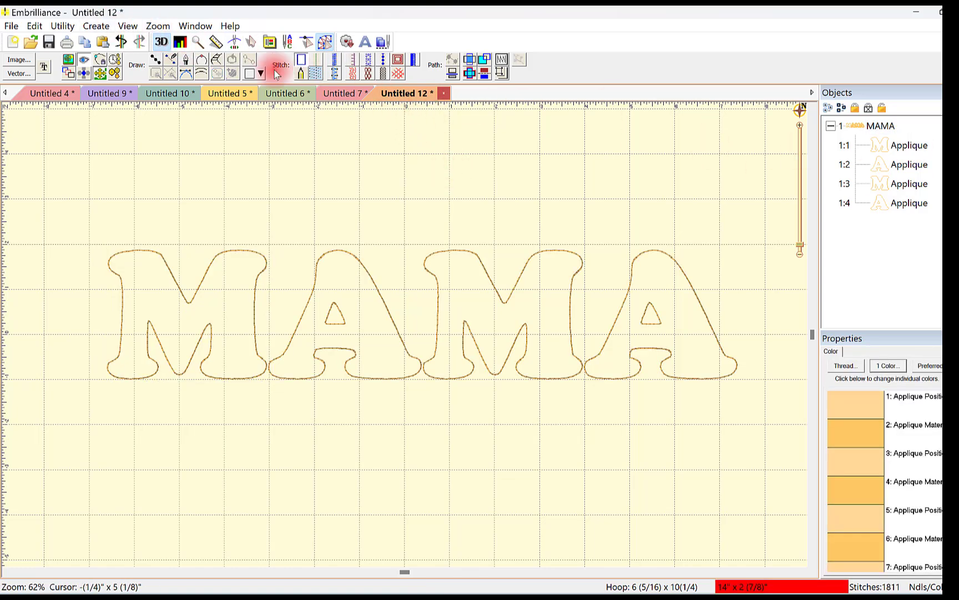
{"action": "left_click", "coordinate": [235, 43]}
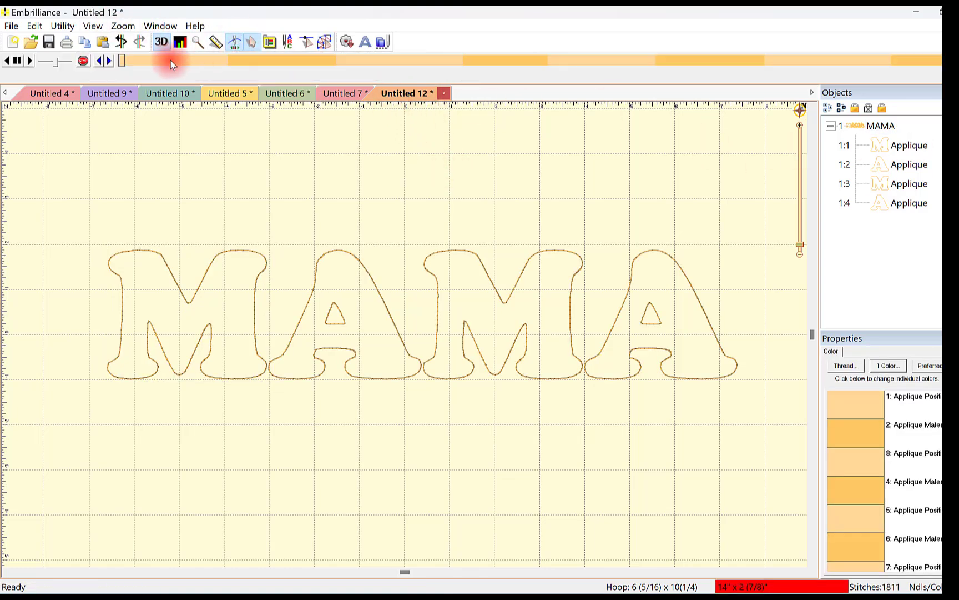
{"action": "left_click_drag", "start_coordinate": [122, 60], "coordinate": [846, 212]}
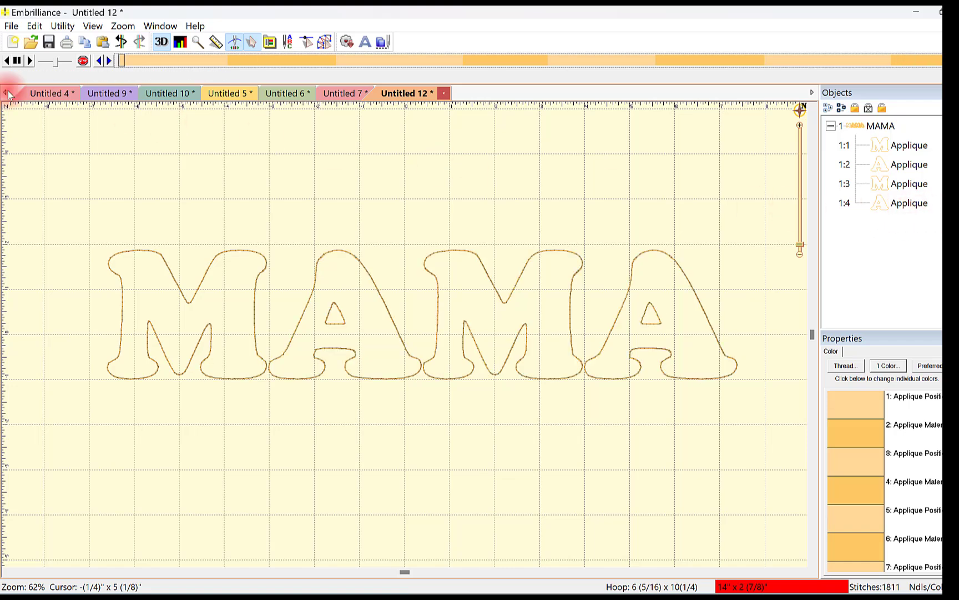
{"action": "left_click", "coordinate": [381, 327]}
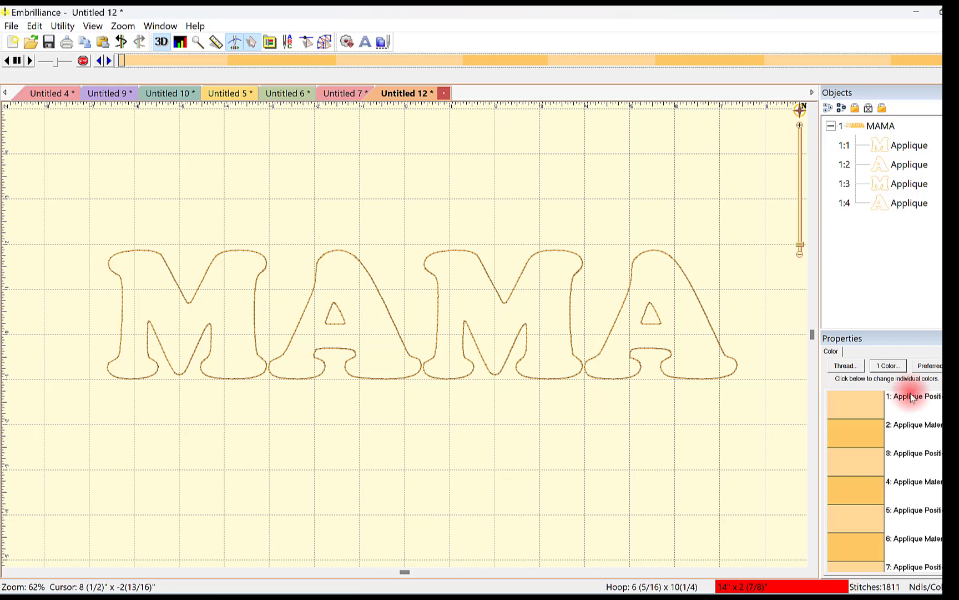
- Set the appliqué border of the first M to Satin
{"action": "left_click", "coordinate": [897, 148]}
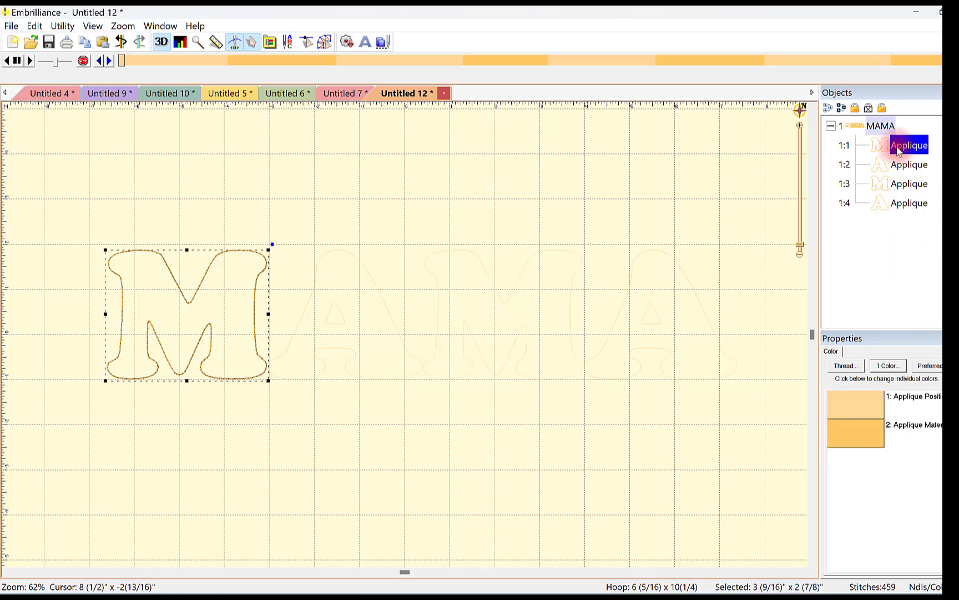
{"action": "left_click", "coordinate": [326, 42]}
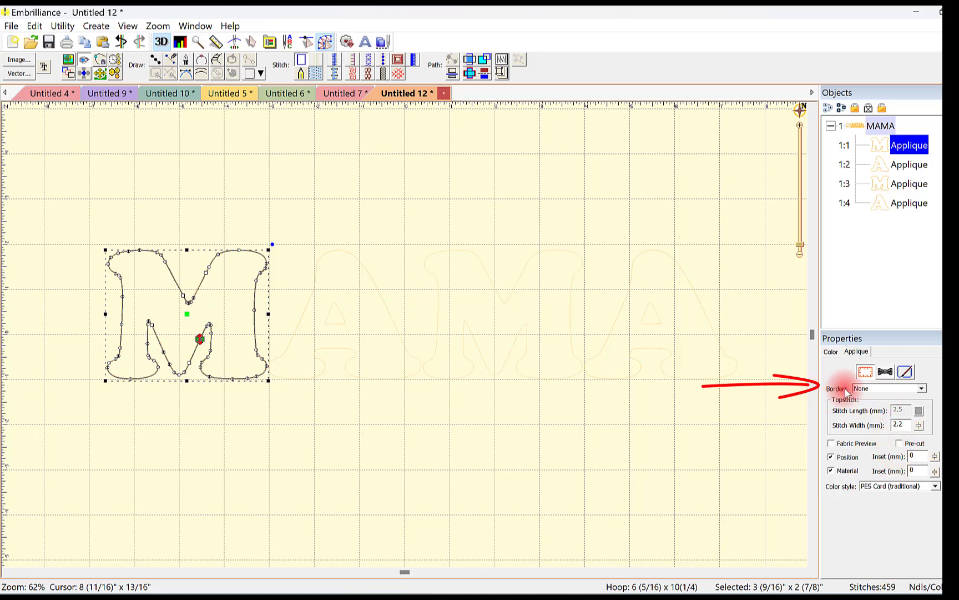
{"action": "left_click", "coordinate": [924, 390]}
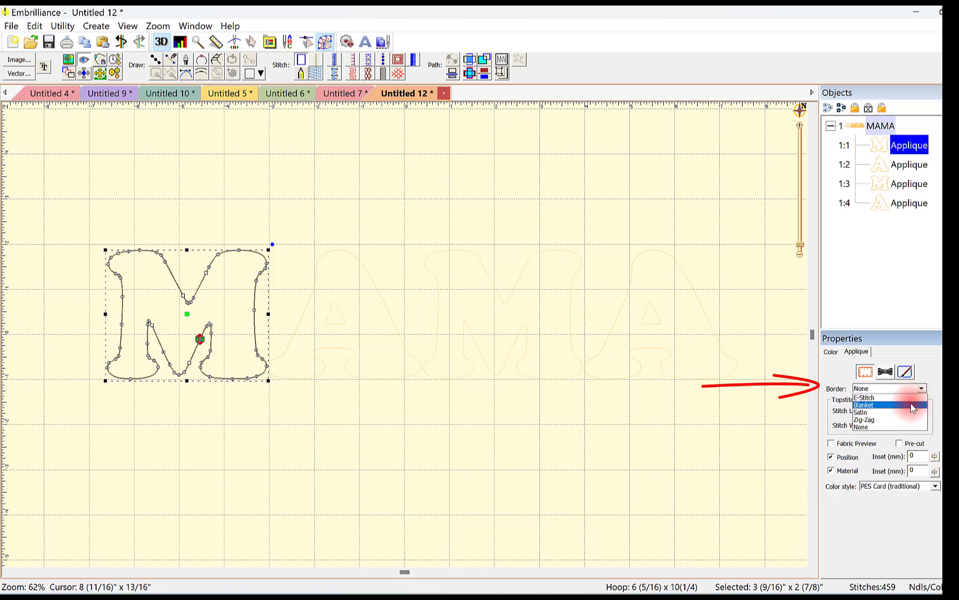
{"action": "left_click", "coordinate": [897, 412]}
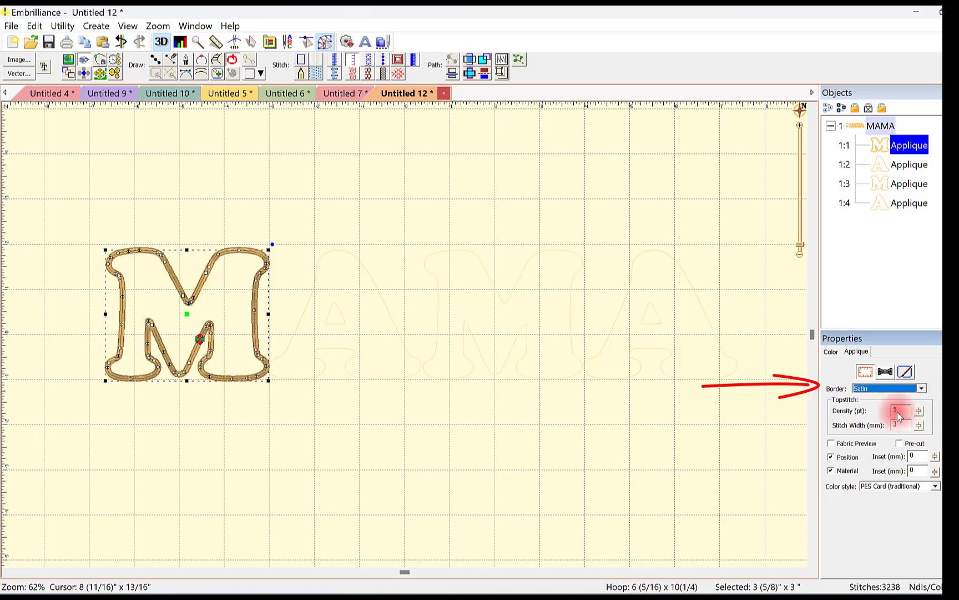
- Apply the Satin border to the remaining A, M and A appliqué letters together
{"action": "left_click", "coordinate": [920, 235]}
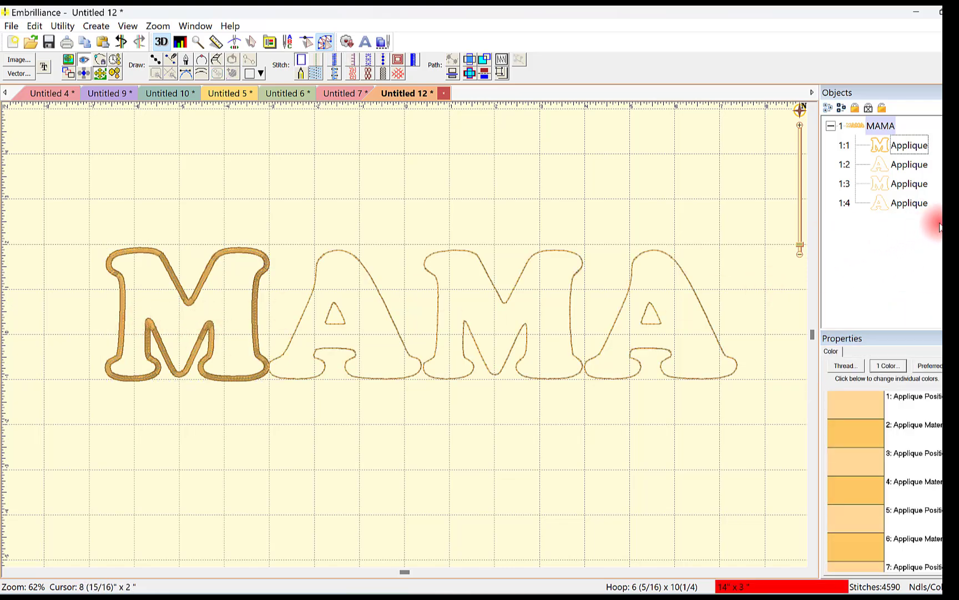
{"action": "left_click_drag", "start_coordinate": [933, 204], "coordinate": [931, 172]}
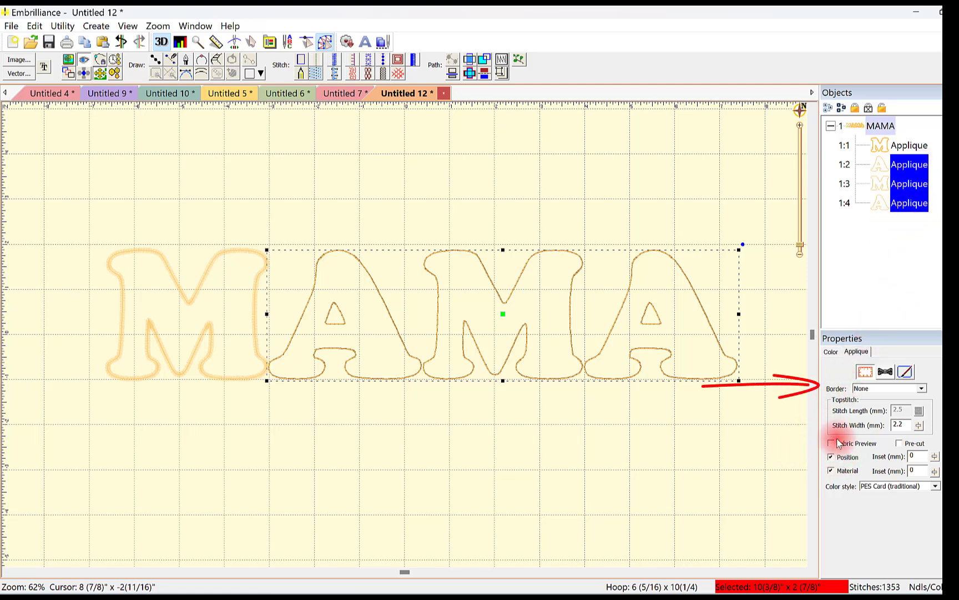
{"action": "left_click", "coordinate": [919, 389]}
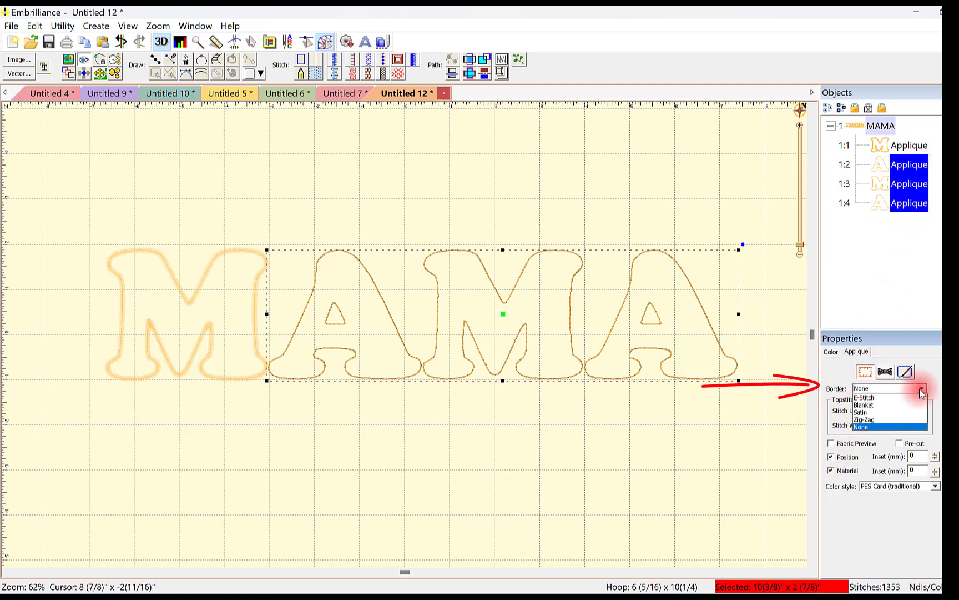
{"action": "left_click", "coordinate": [879, 412]}
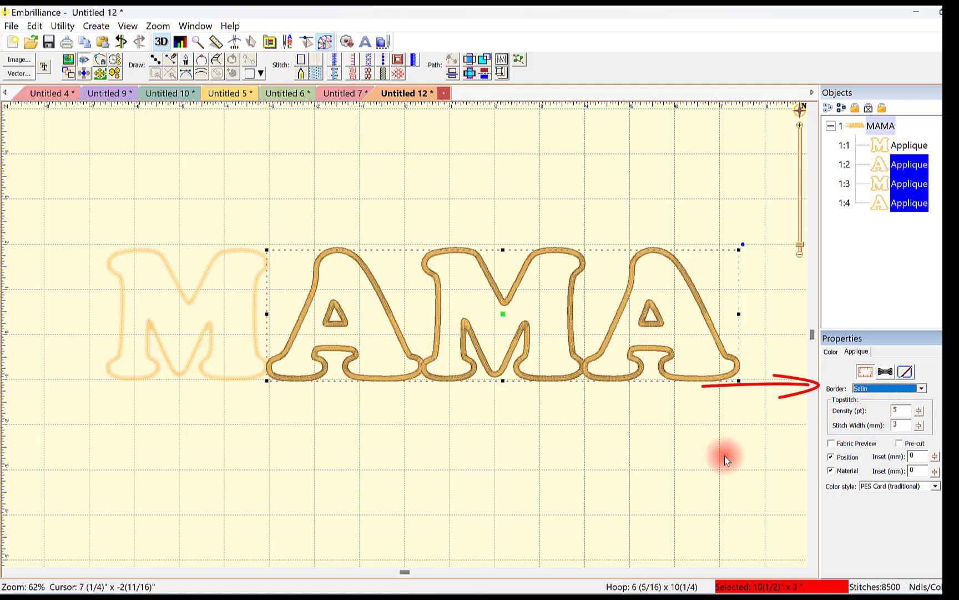
{"action": "left_click", "coordinate": [647, 464]}
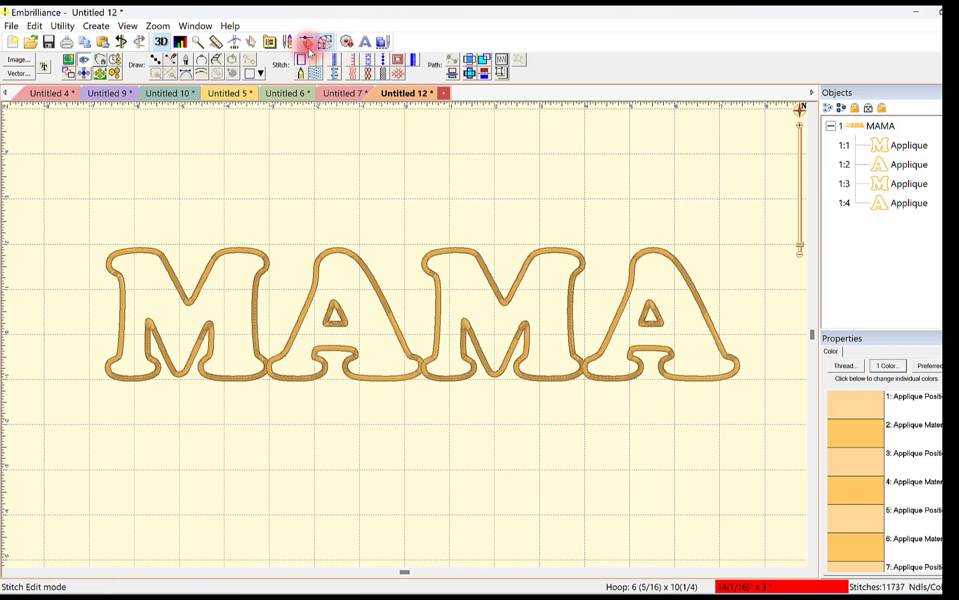
- Play through the satin-bordered MAMA lettering in the stitch simulator to examine the appliqué stitching order
{"action": "left_click", "coordinate": [236, 44]}
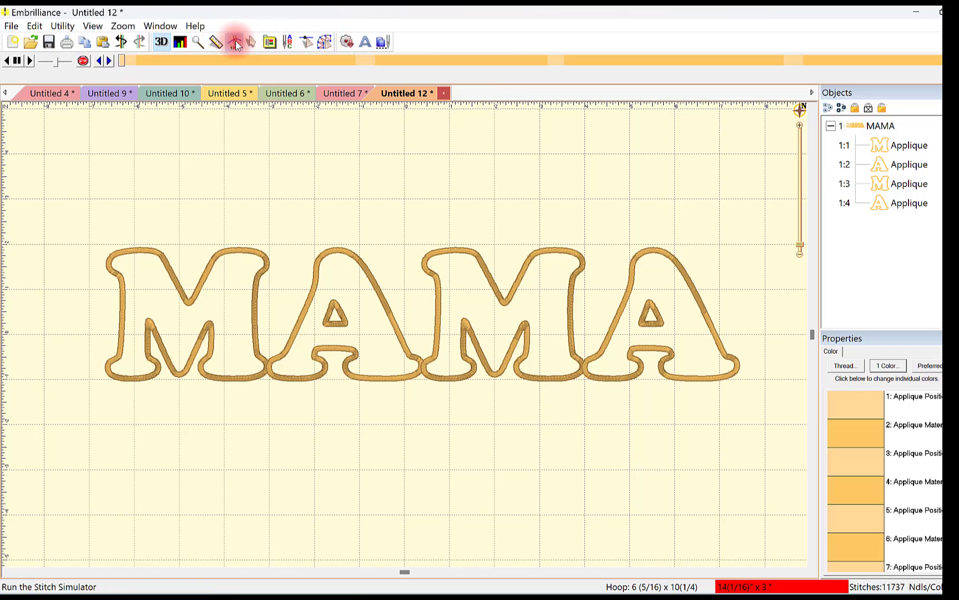
{"action": "left_click", "coordinate": [125, 60]}
{"action": "mouse_move", "coordinate": [125, 60]}
{"action": "left_mouse_down"}
{"action": "mouse_move", "coordinate": [418, 47]}
{"action": "mouse_move", "coordinate": [390, 69]}
{"action": "left_mouse_up"}
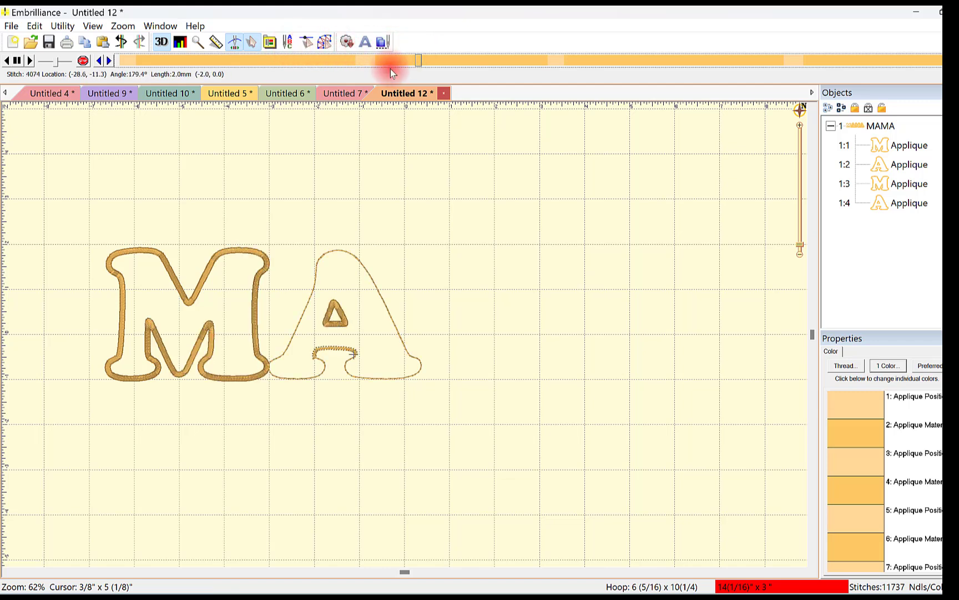
{"action": "left_click", "coordinate": [422, 60]}
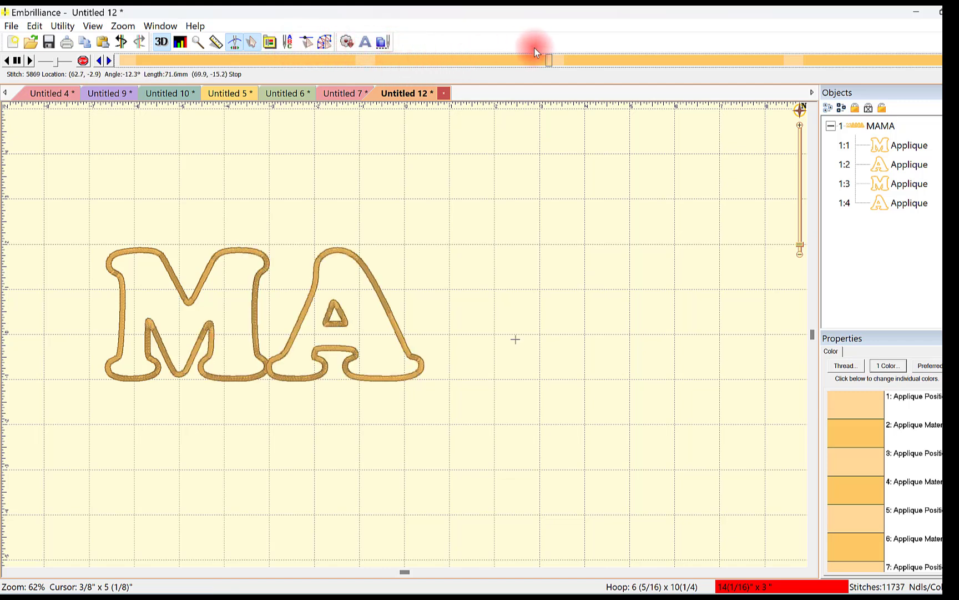
{"action": "left_click_drag", "start_coordinate": [551, 63], "coordinate": [1, 64]}
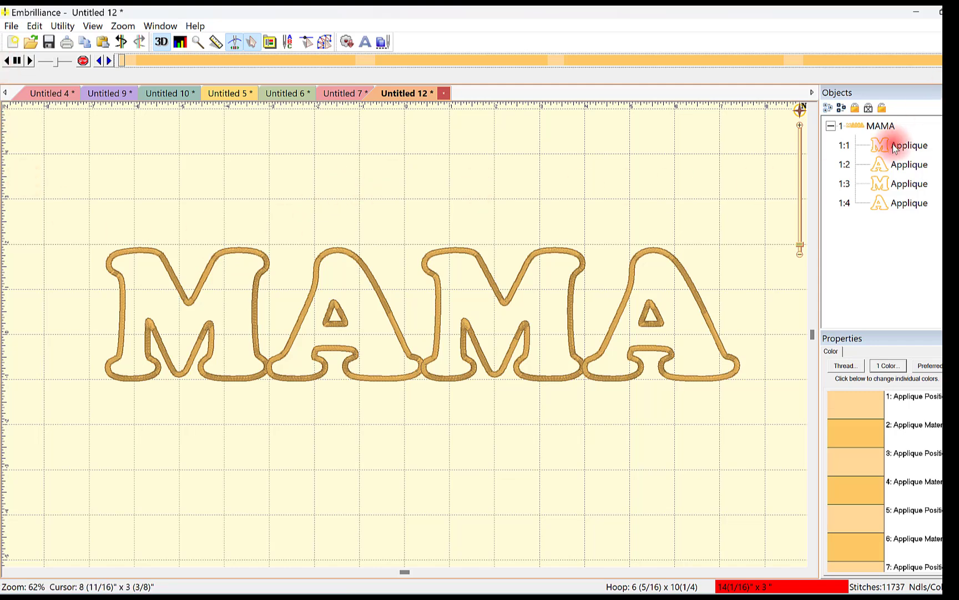
- Open the first M's Applique Position thread settings and set the cutting inflate to 0.7 mm
{"action": "left_click", "coordinate": [913, 147]}
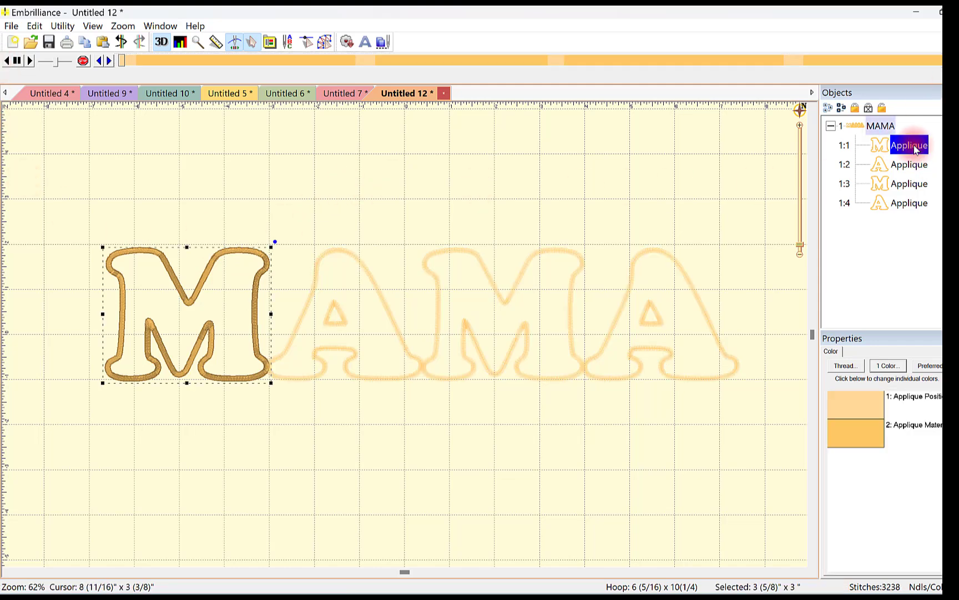
{"action": "double_click", "coordinate": [870, 402]}
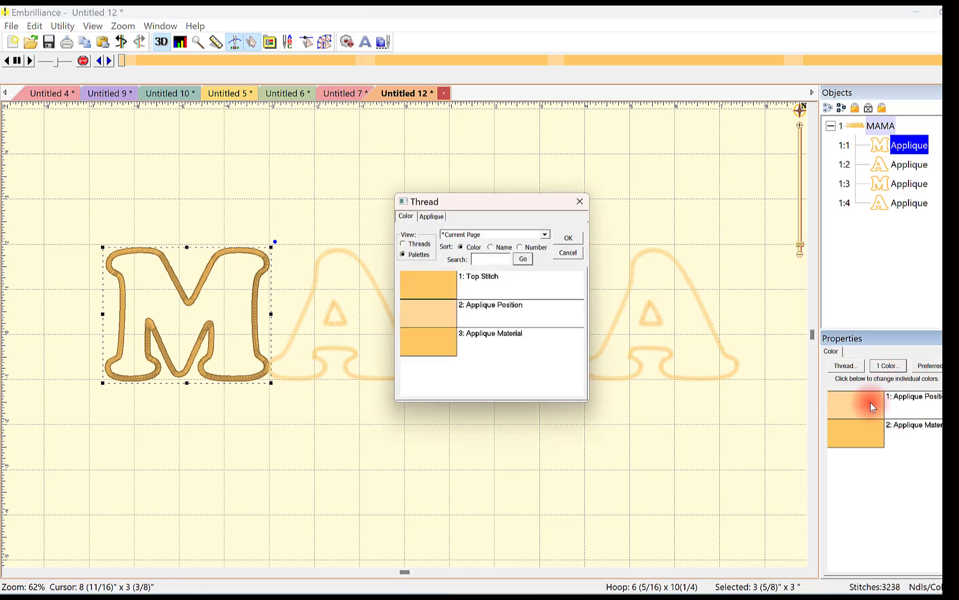
{"action": "left_click", "coordinate": [433, 217]}
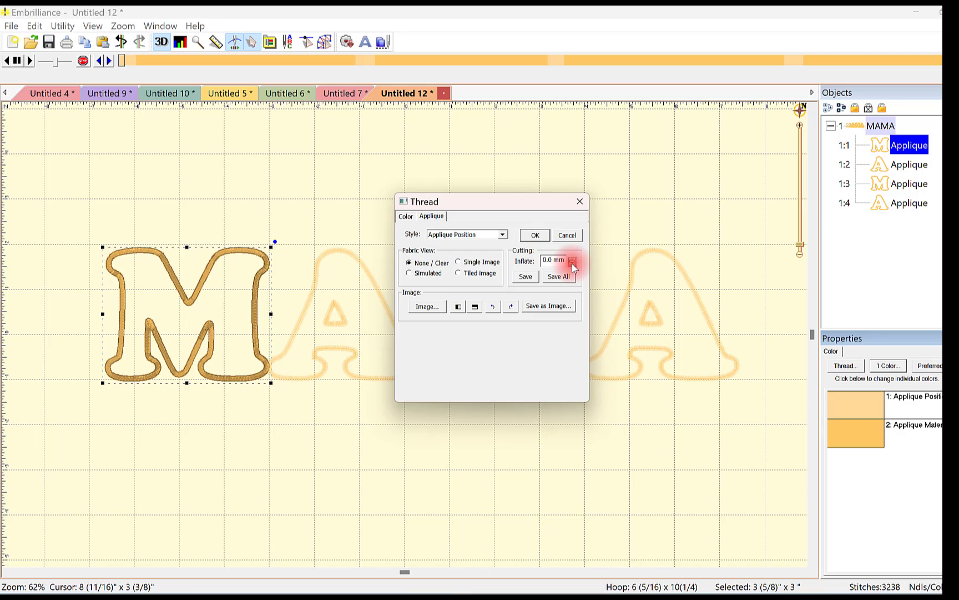
{"action": "left_click_drag", "start_coordinate": [572, 264], "coordinate": [582, 296]}
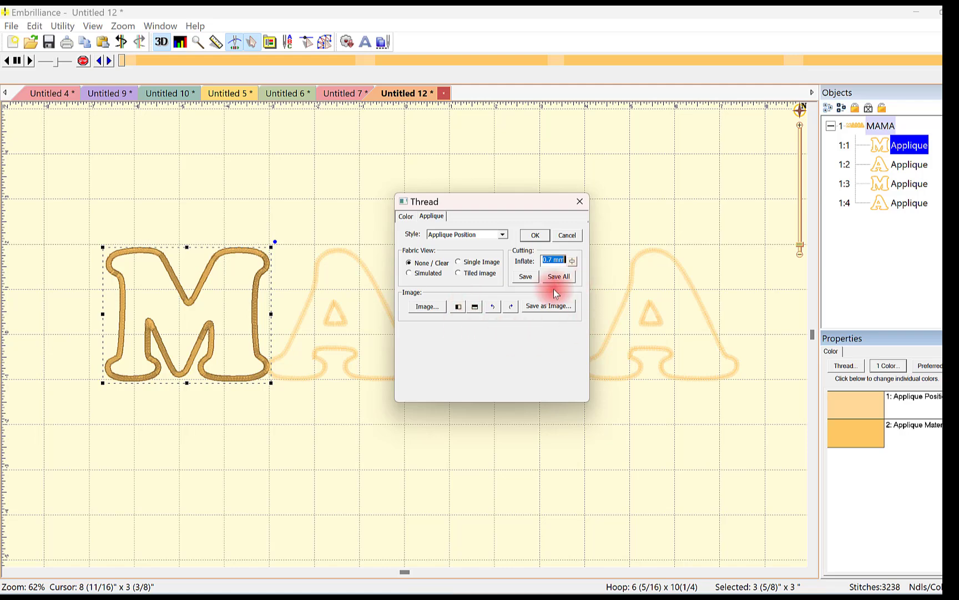
- Try to save the first M's cutting shape as an SVG file named M in Downloads, and close the thread settings
{"action": "left_click", "coordinate": [524, 278]}
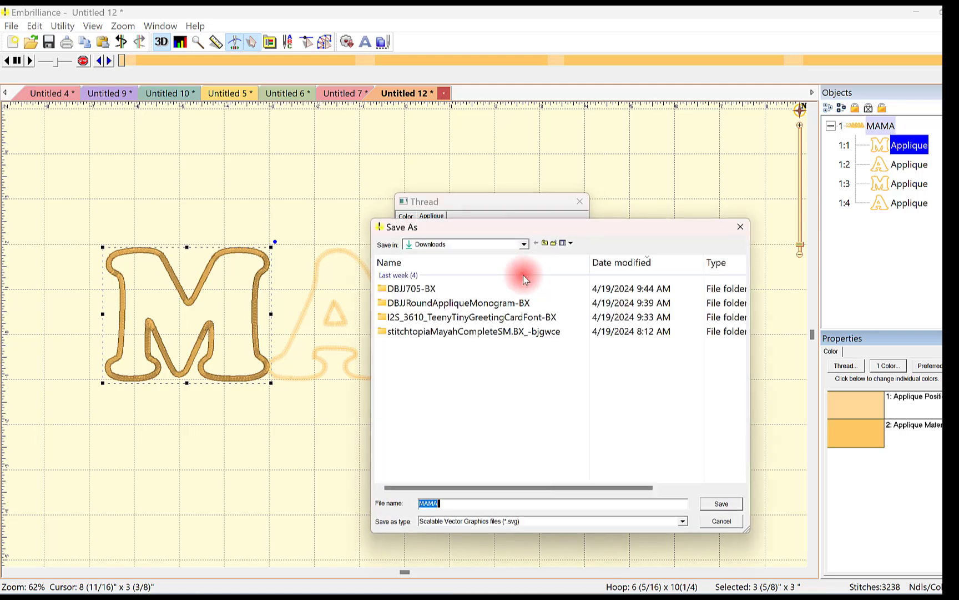
{"action": "left_click_drag", "start_coordinate": [455, 508], "coordinate": [313, 481]}
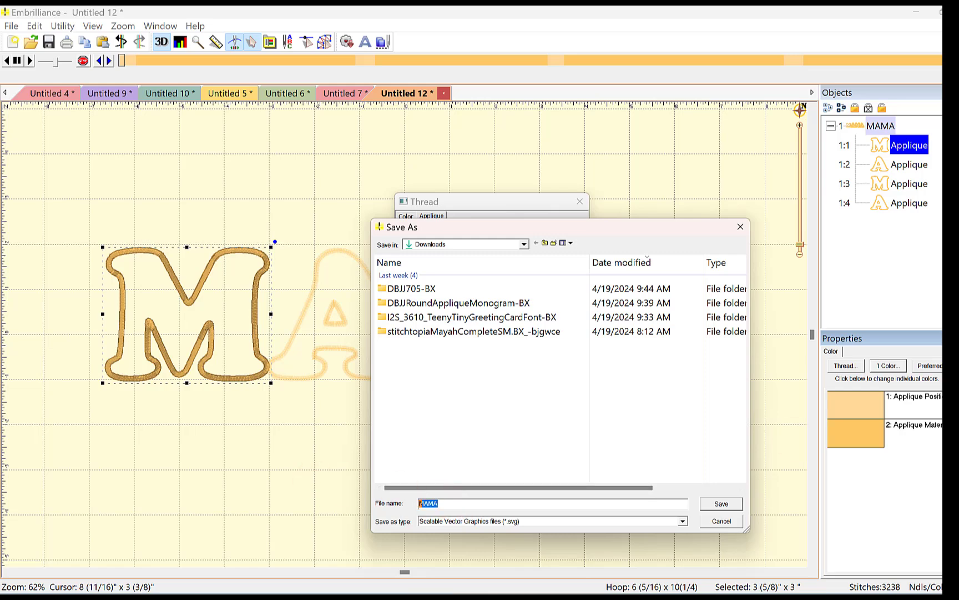
{"action": "type", "text": "m"}
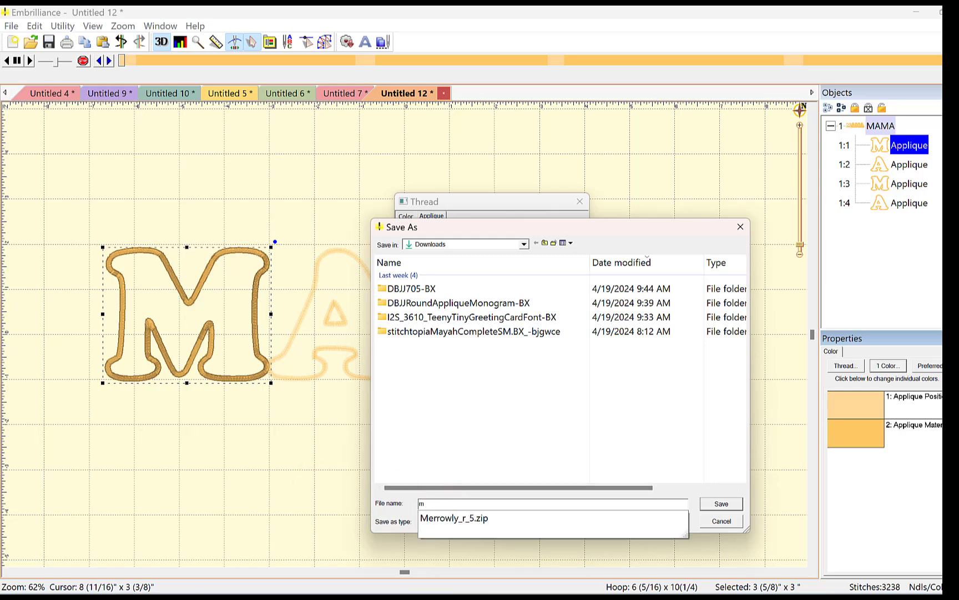
{"action": "key", "text": "BackSpace"}
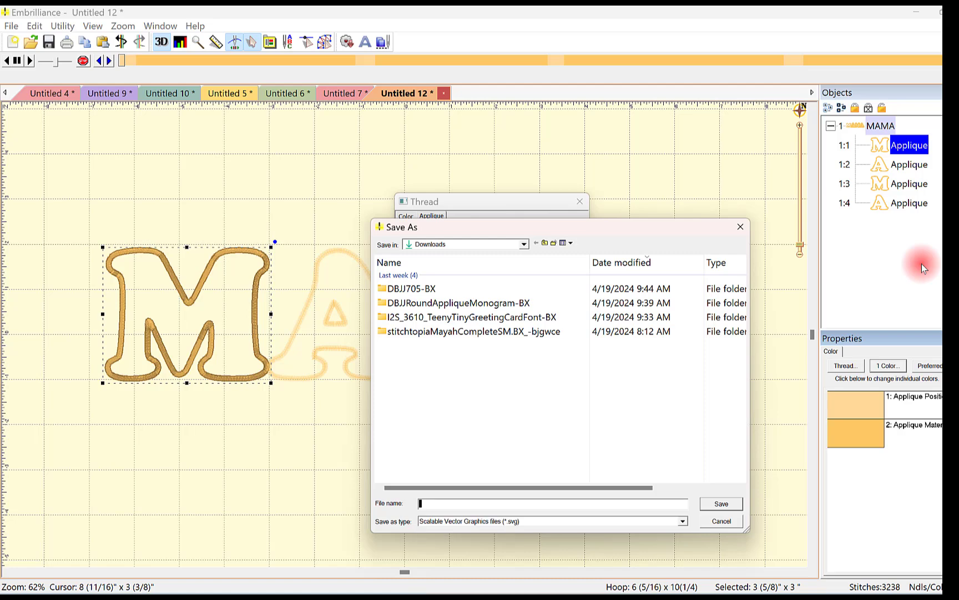
{"action": "type", "text": "M"}
{"action": "left_click", "coordinate": [513, 428]}
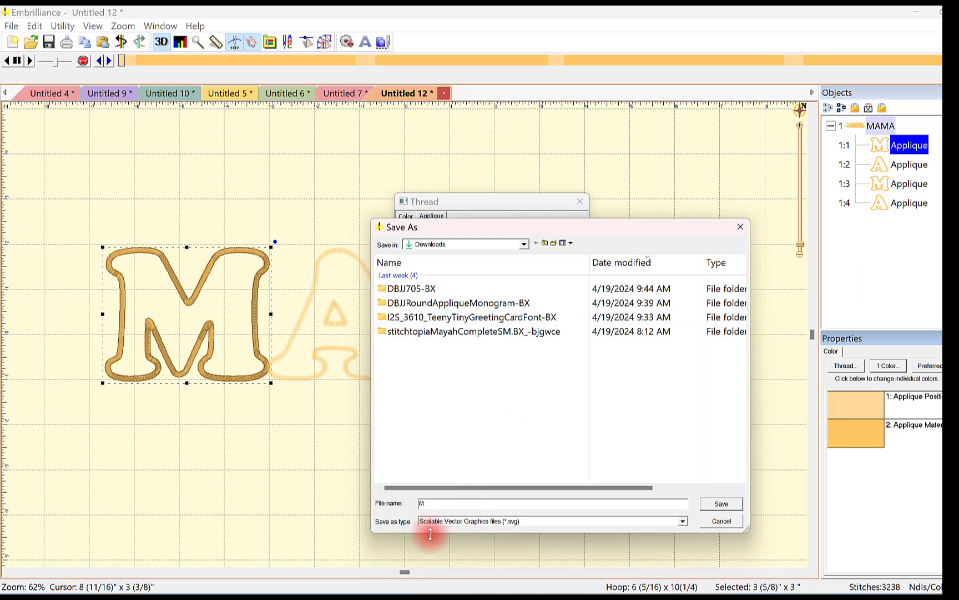
{"action": "left_click", "coordinate": [720, 503]}
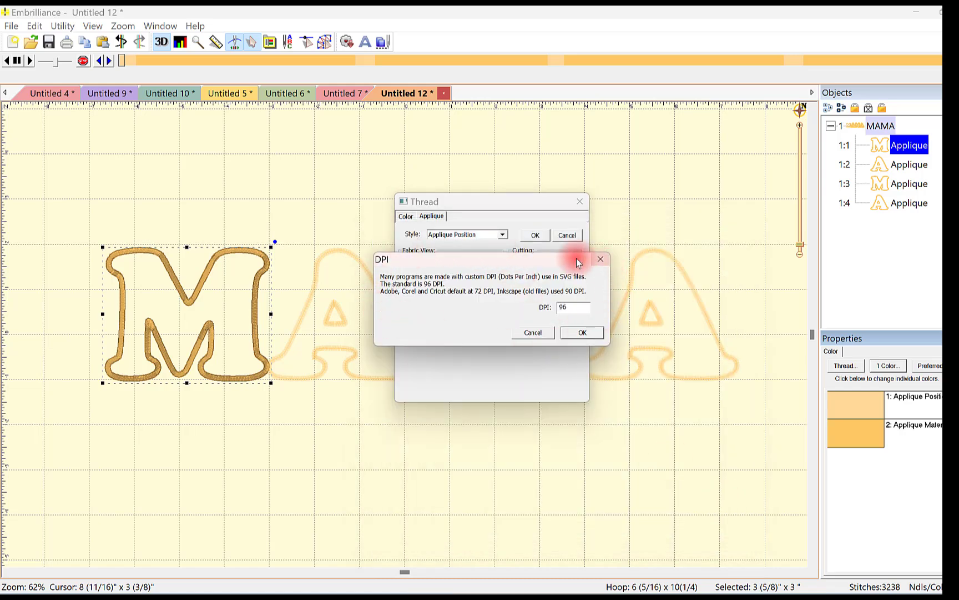
{"action": "left_click", "coordinate": [527, 334]}
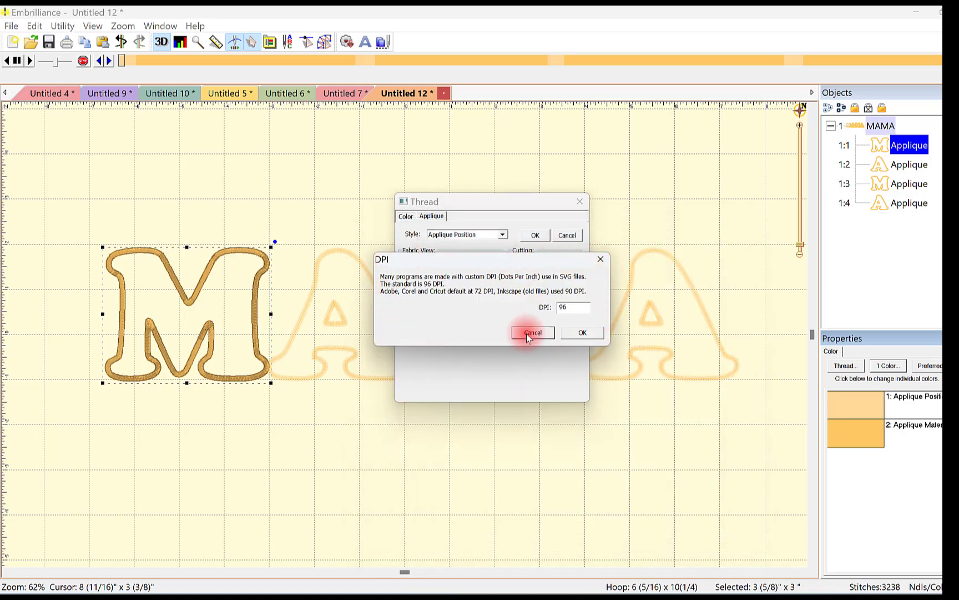
{"action": "left_click", "coordinate": [581, 203]}
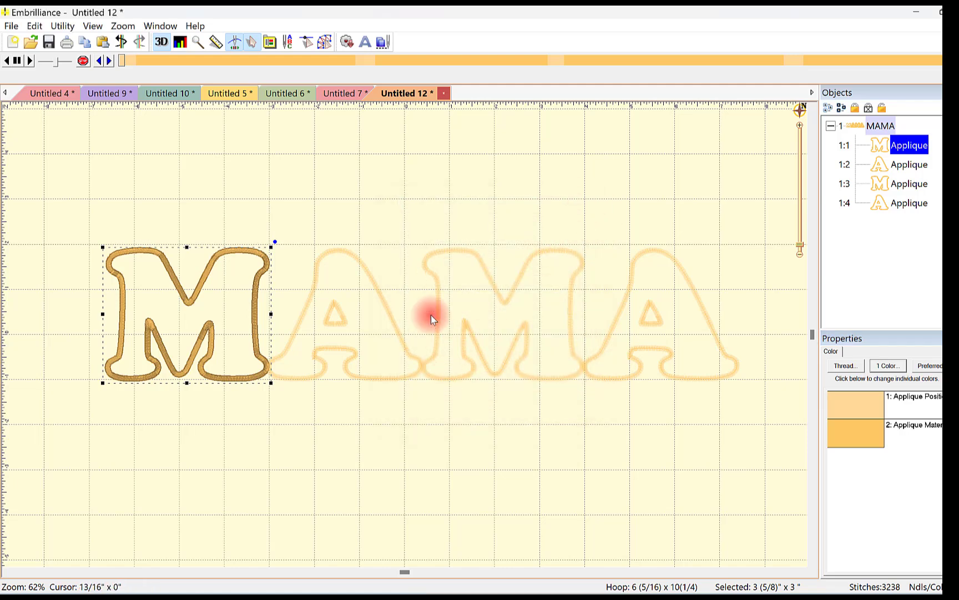
{"action": "left_click", "coordinate": [376, 289]}
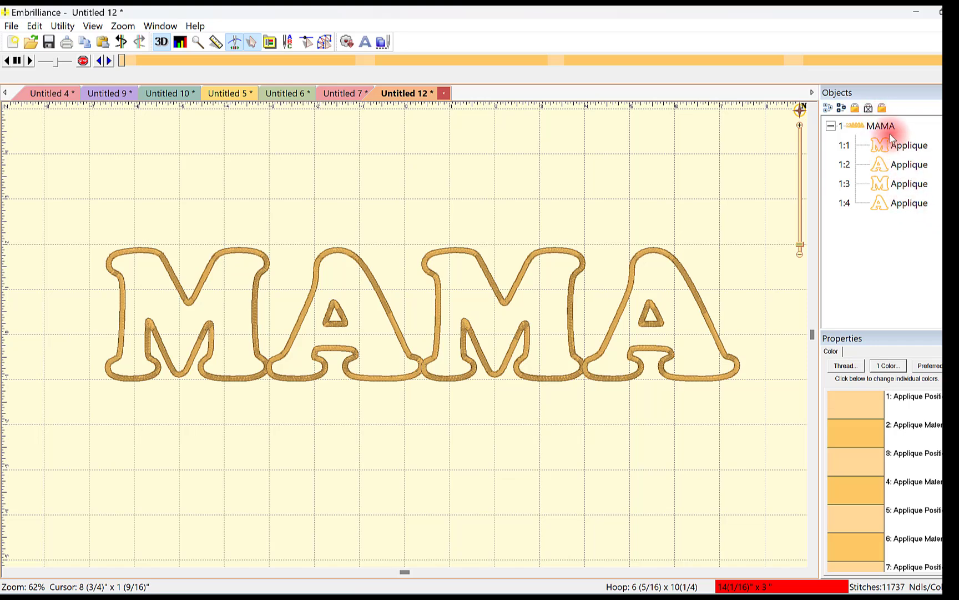
- Open the first A's Applique Position thread settings and set the cutting inflate to 0.7 mm
{"action": "left_click", "coordinate": [903, 164]}
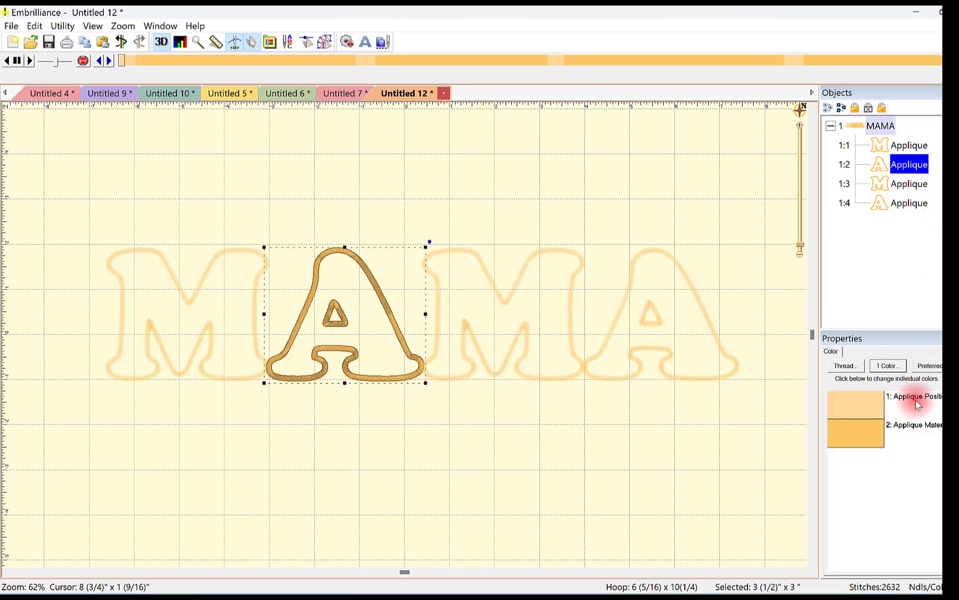
{"action": "left_click", "coordinate": [856, 402]}
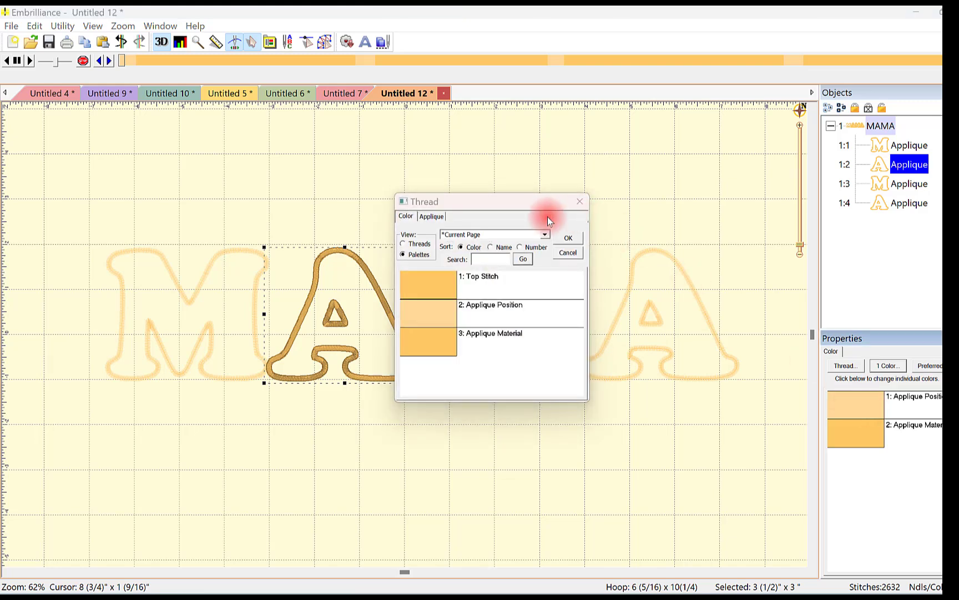
{"action": "left_click", "coordinate": [442, 217]}
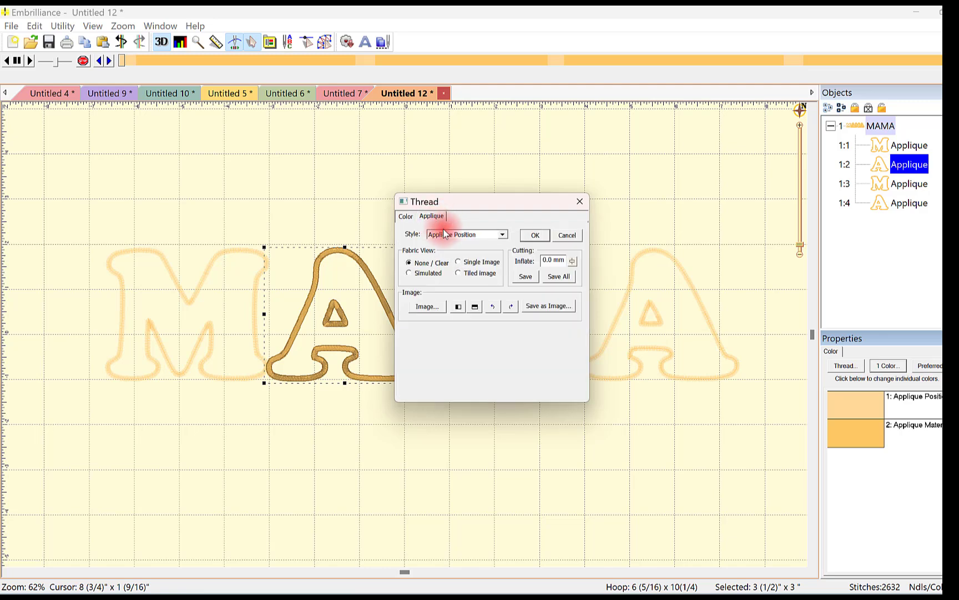
{"action": "left_click_drag", "start_coordinate": [574, 261], "coordinate": [574, 292]}
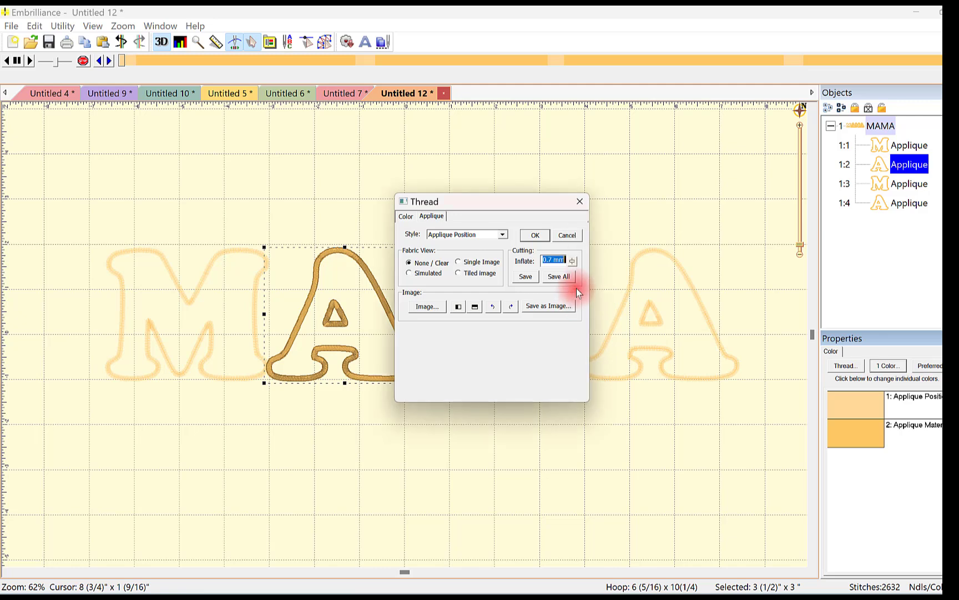
- Save the first A's cutting shape as an SVG file named A in Downloads, and close the thread settings
{"action": "left_click", "coordinate": [525, 276]}
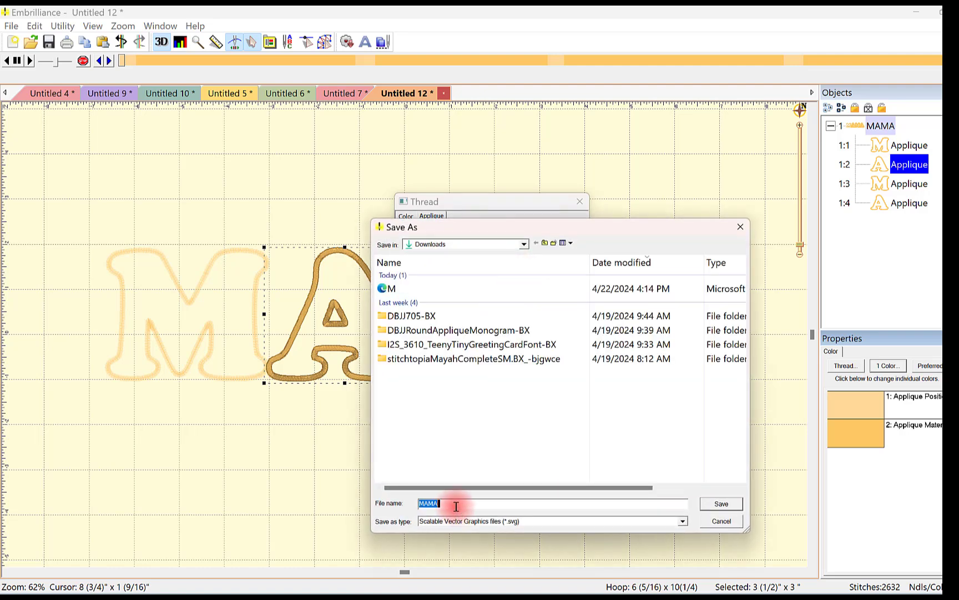
{"action": "type", "text": "A"}
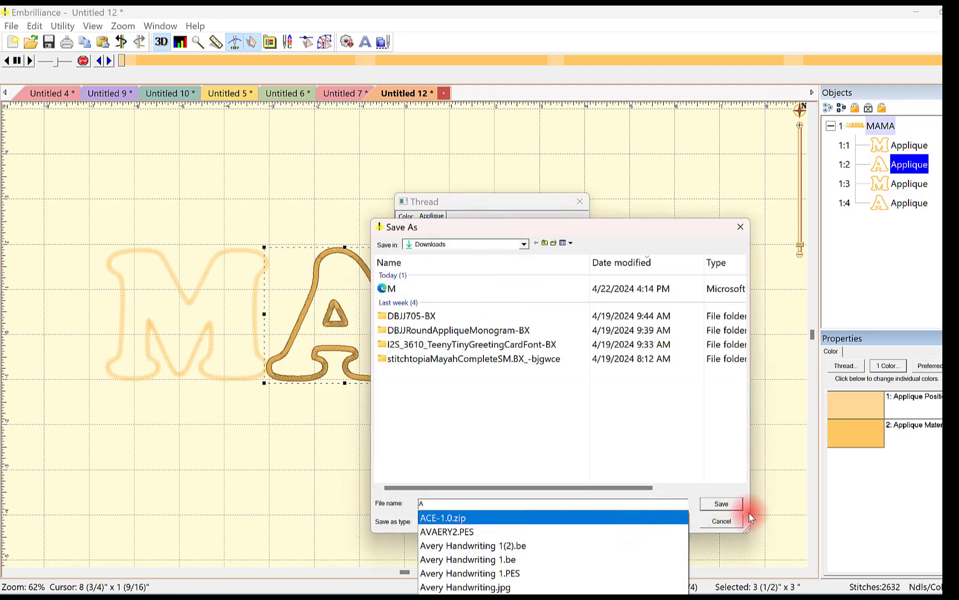
{"action": "left_click", "coordinate": [722, 503]}
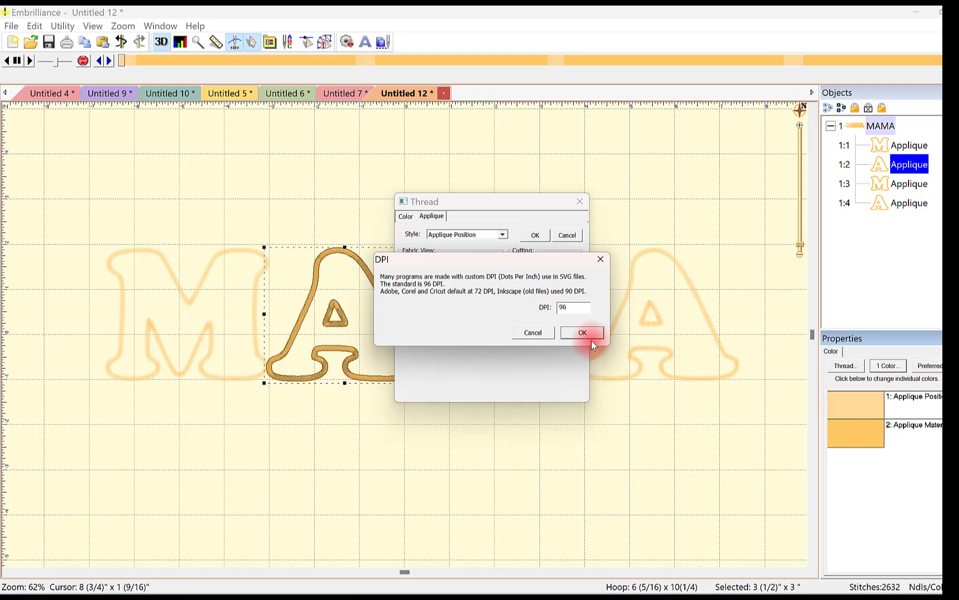
{"action": "left_click", "coordinate": [533, 332]}
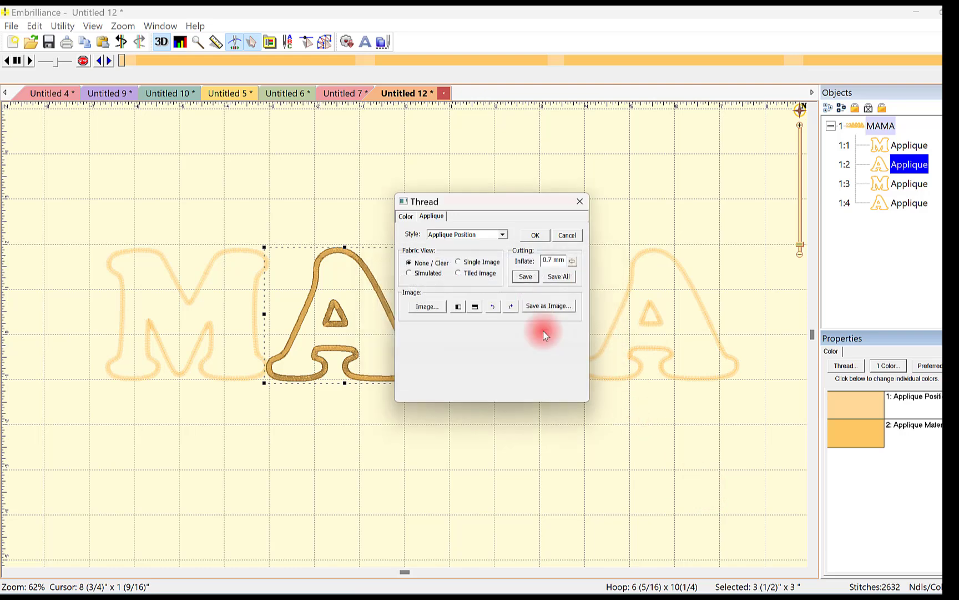
{"action": "left_click", "coordinate": [577, 201]}
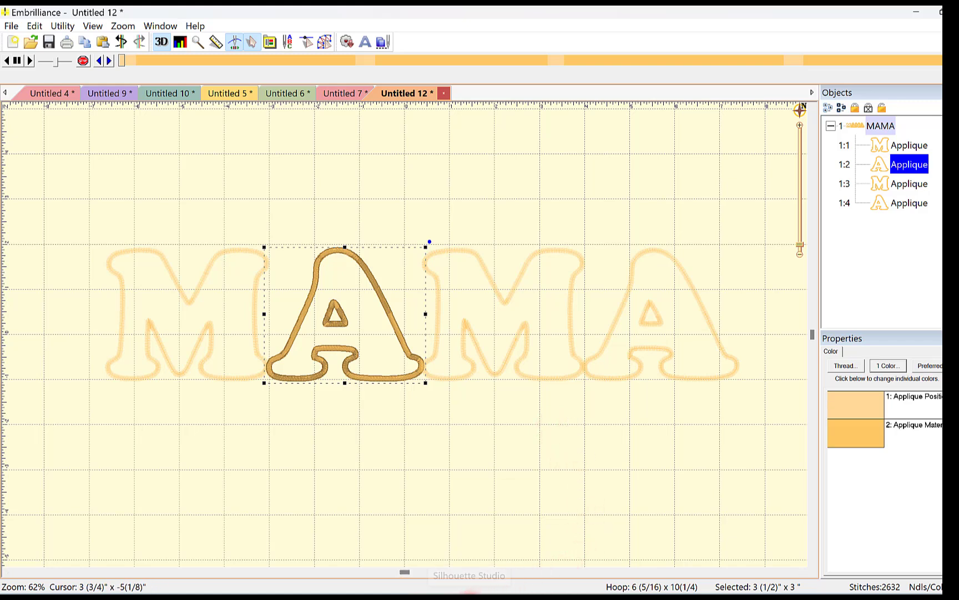
- Switch to Silhouette Studio and open the cutting file A from Downloads
{"action": "left_click", "coordinate": [469, 598]}
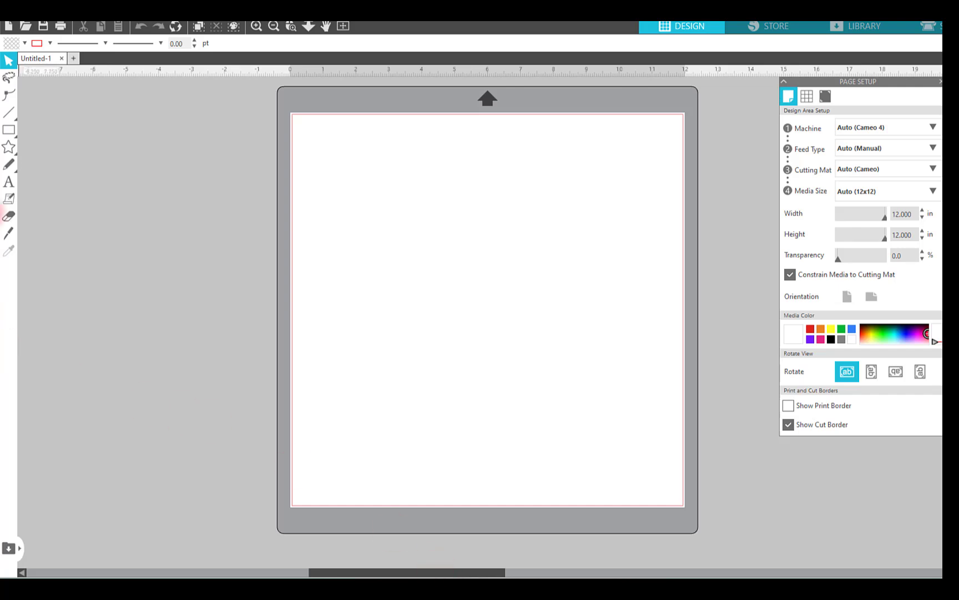
{"action": "left_click", "coordinate": [26, 28]}
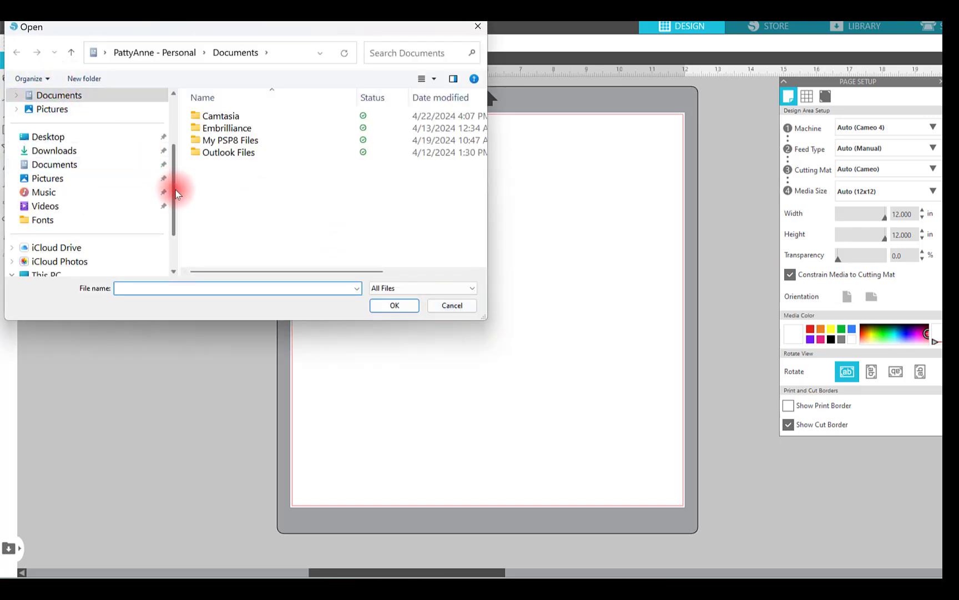
{"action": "left_click_drag", "start_coordinate": [176, 194], "coordinate": [175, 154]}
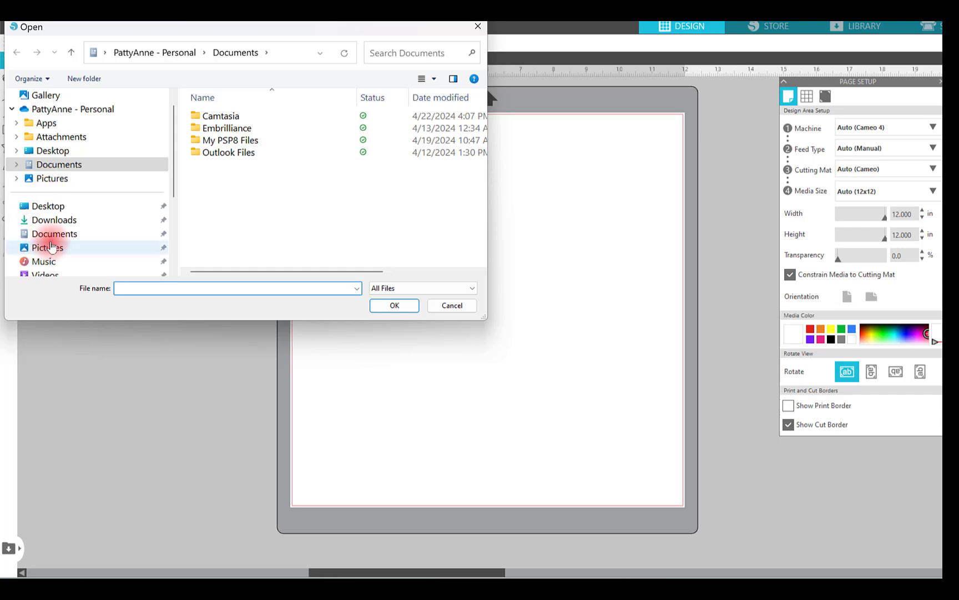
{"action": "left_click", "coordinate": [55, 220]}
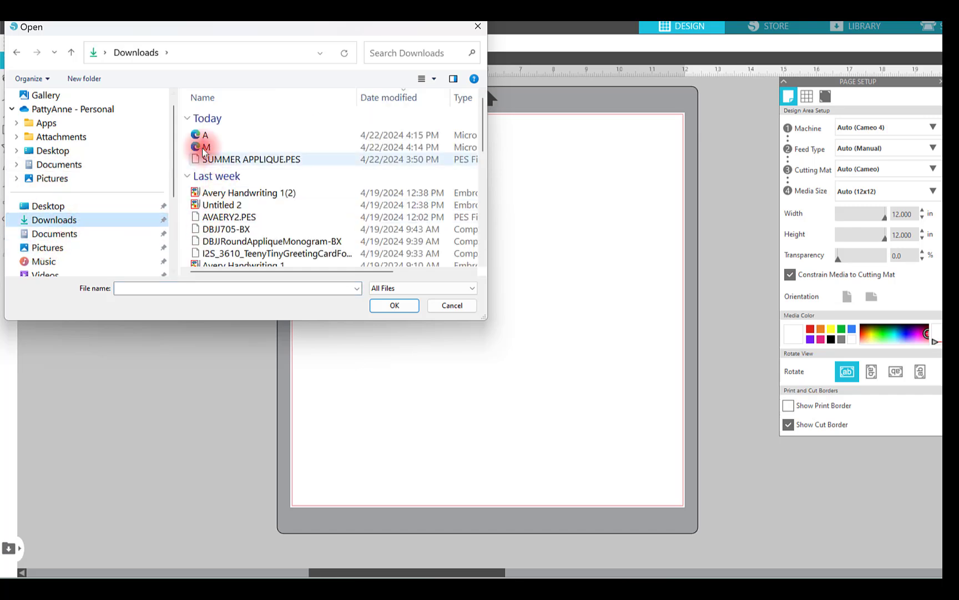
{"action": "left_click", "coordinate": [203, 135]}
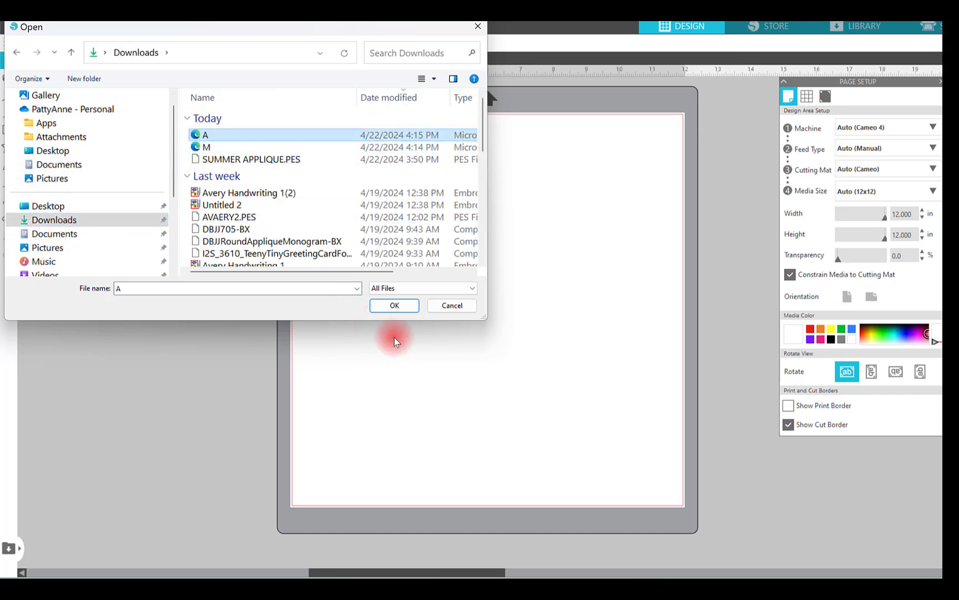
{"action": "left_click", "coordinate": [396, 306]}
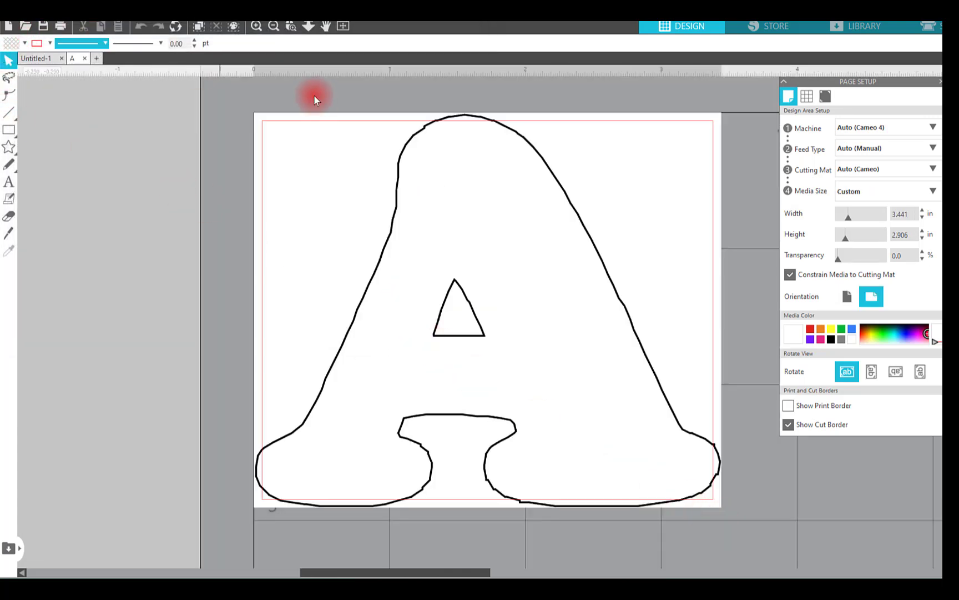
- Merge the cutting file M from Downloads into the open A design
{"action": "left_click", "coordinate": [11, 24]}
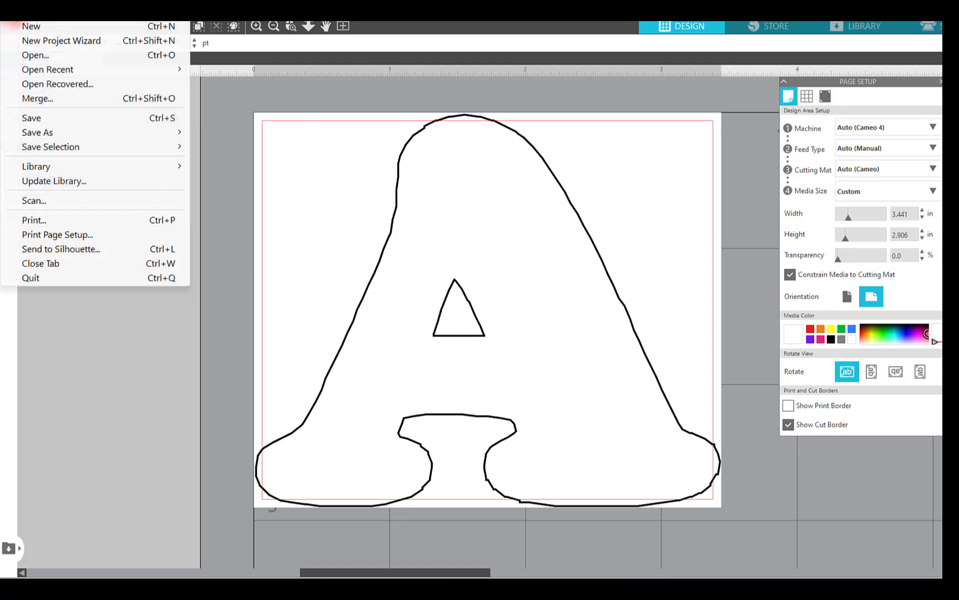
{"action": "left_click", "coordinate": [47, 98]}
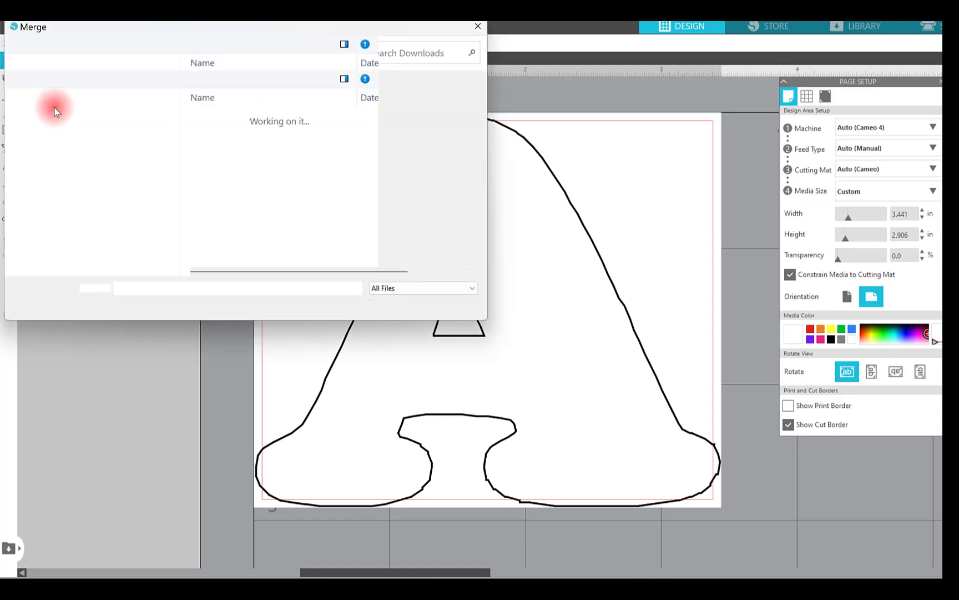
{"action": "left_click", "coordinate": [204, 146]}
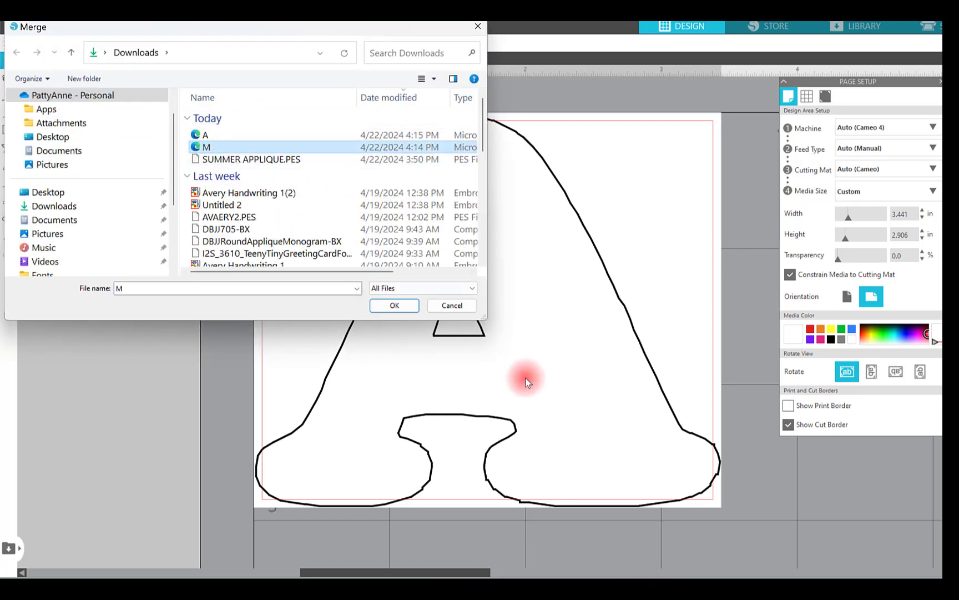
{"action": "left_click", "coordinate": [394, 305]}
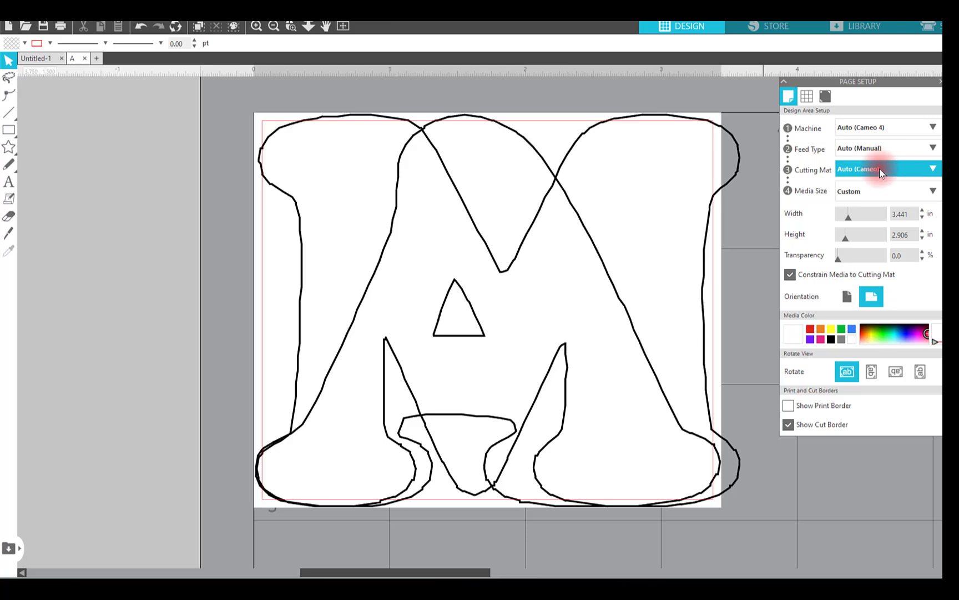
- Set the cutting mat to Portrait 8.0 x 12.0 in and the media size to Letter
{"action": "left_click", "coordinate": [903, 167]}
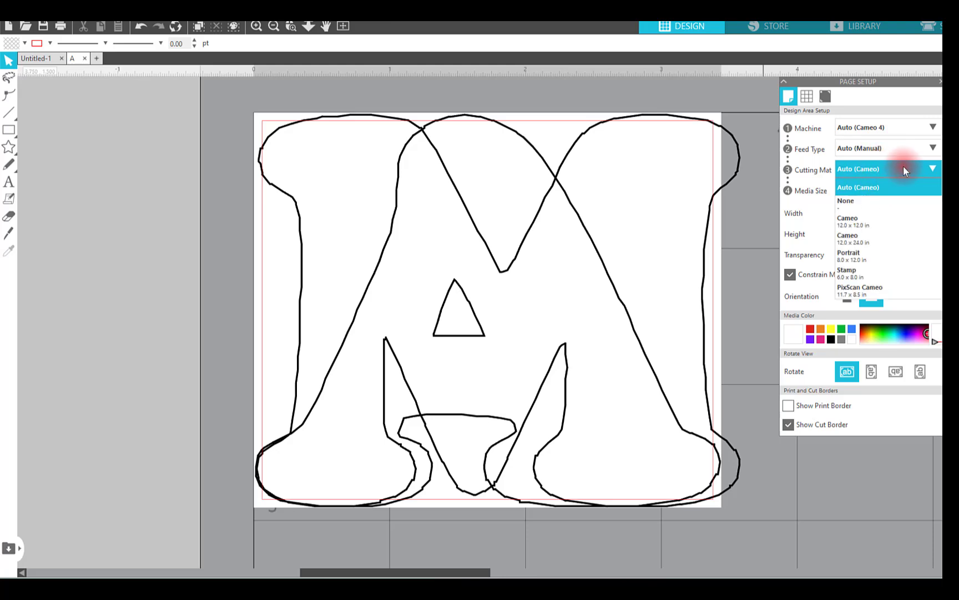
{"action": "left_click", "coordinate": [858, 258]}
{"action": "left_click", "coordinate": [887, 191]}
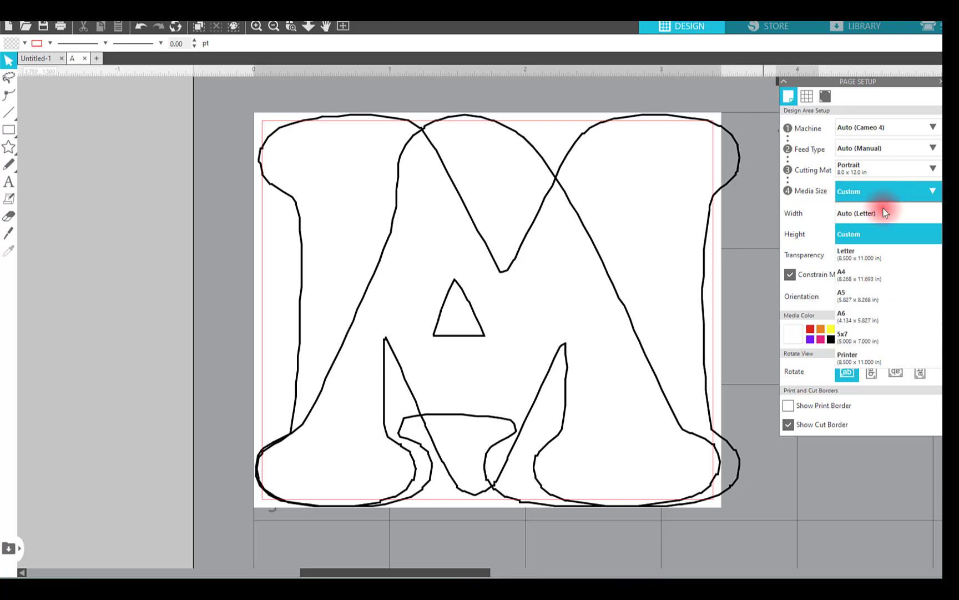
{"action": "left_click", "coordinate": [862, 257]}
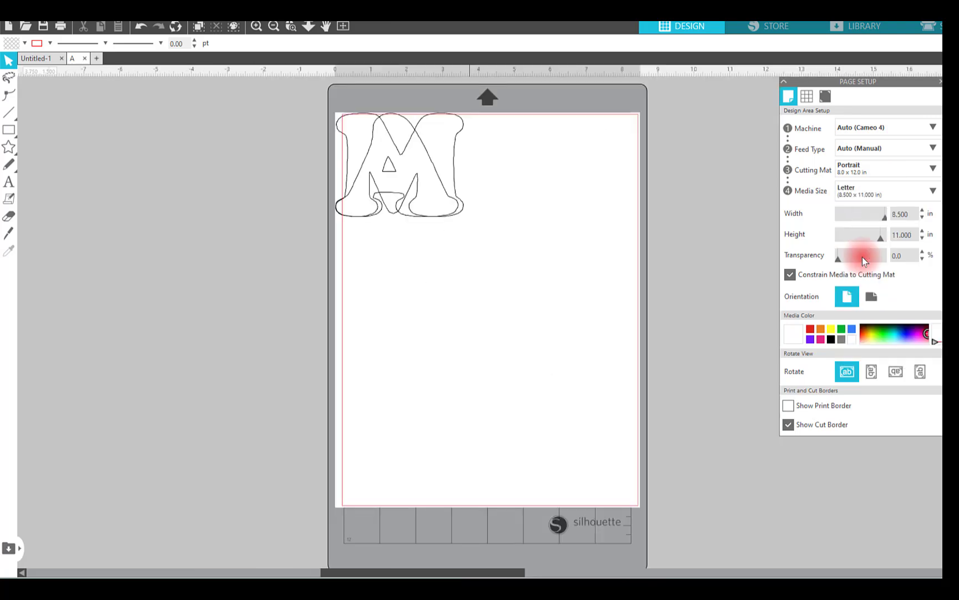
- Move the M off the A to the right side of the page, and undo moving the A's outline without its triangle
{"action": "left_click_drag", "start_coordinate": [404, 147], "coordinate": [566, 167]}
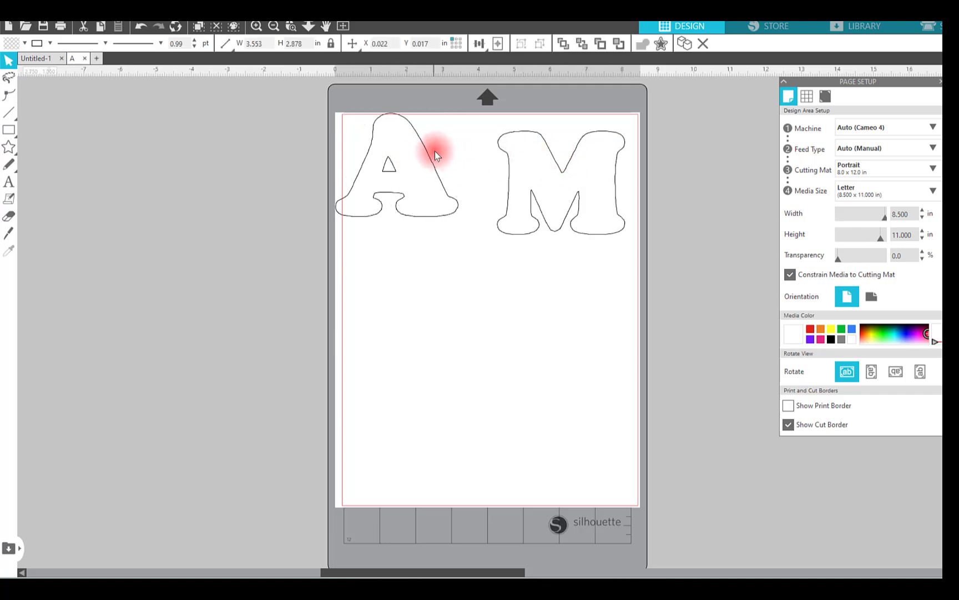
{"action": "left_click_drag", "start_coordinate": [430, 158], "coordinate": [448, 168]}
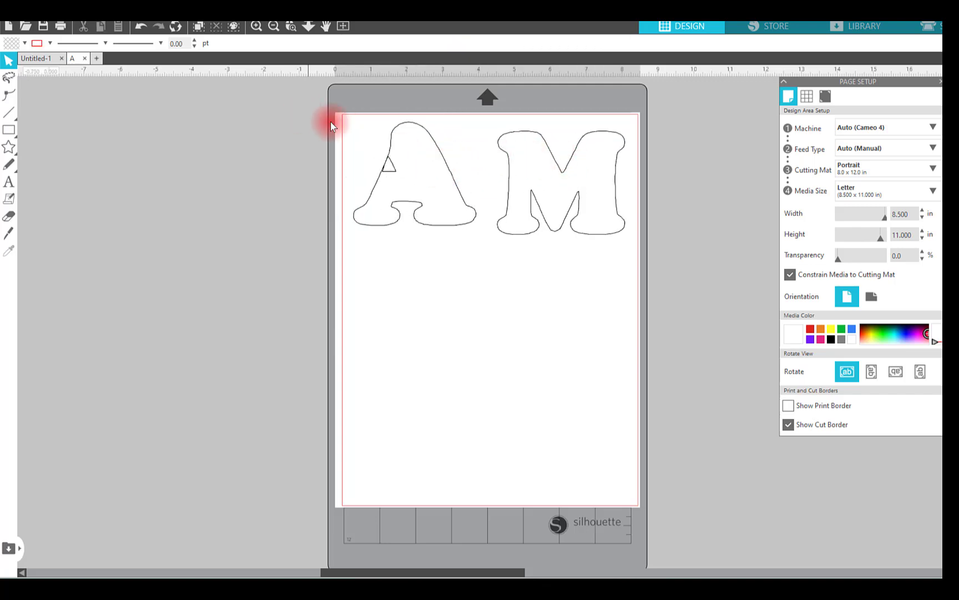
{"action": "left_click", "coordinate": [145, 28]}
- Shift the whole A, inner triangle included, level with the M and place a duplicate of it below
{"action": "left_click", "coordinate": [460, 242]}
{"action": "left_click_drag", "start_coordinate": [459, 243], "coordinate": [337, 120]}
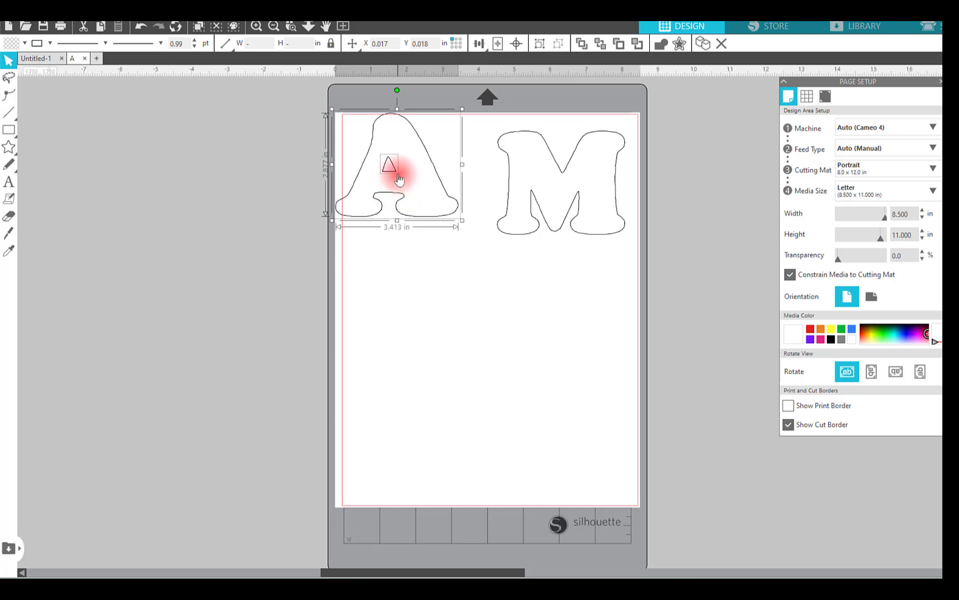
{"action": "left_click_drag", "start_coordinate": [400, 173], "coordinate": [428, 325]}
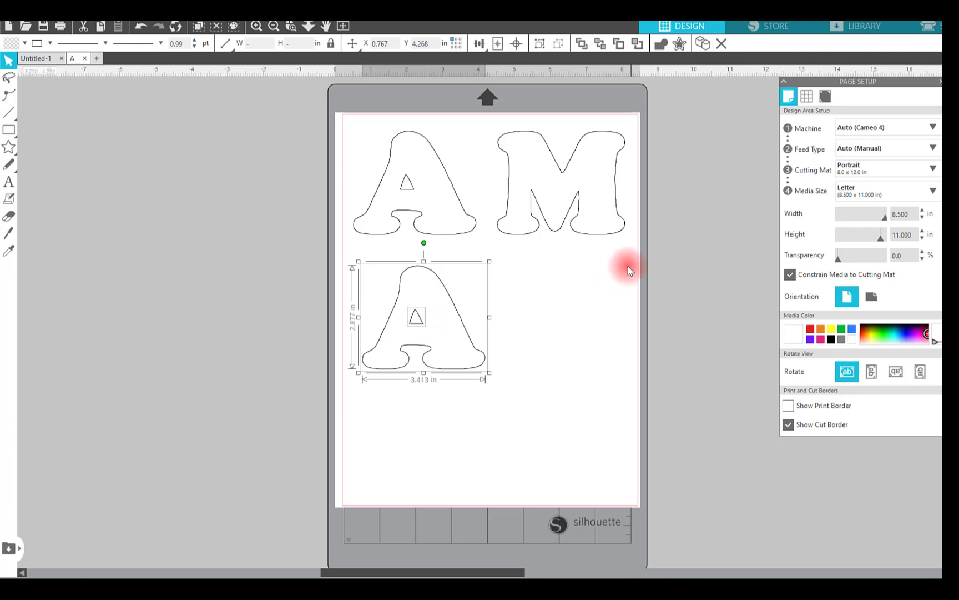
- Place a duplicate of the M below the original, beside the lower A, and show the cut layout in the Send workspace
{"action": "left_click", "coordinate": [550, 199]}
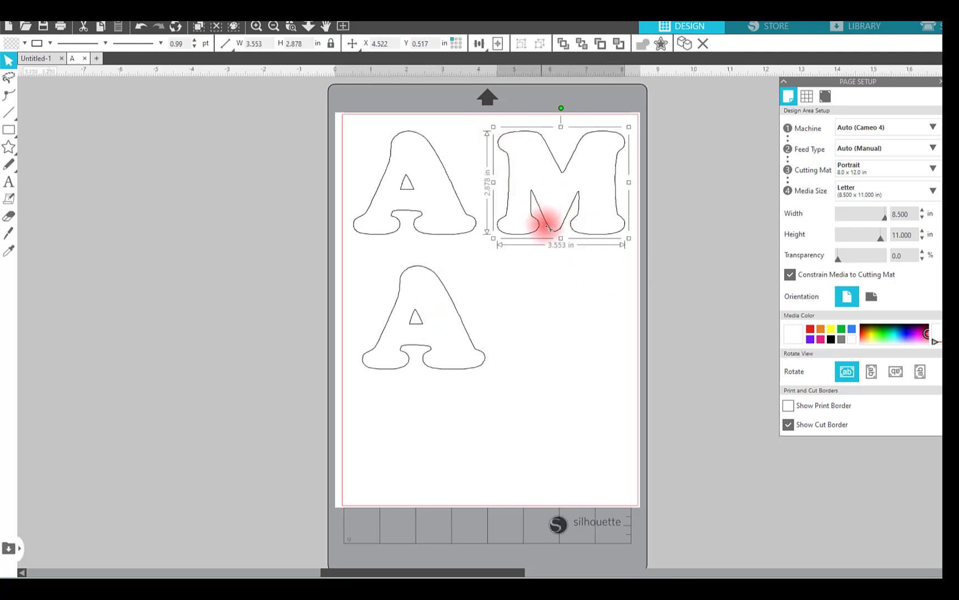
{"action": "left_click_drag", "start_coordinate": [549, 229], "coordinate": [538, 360]}
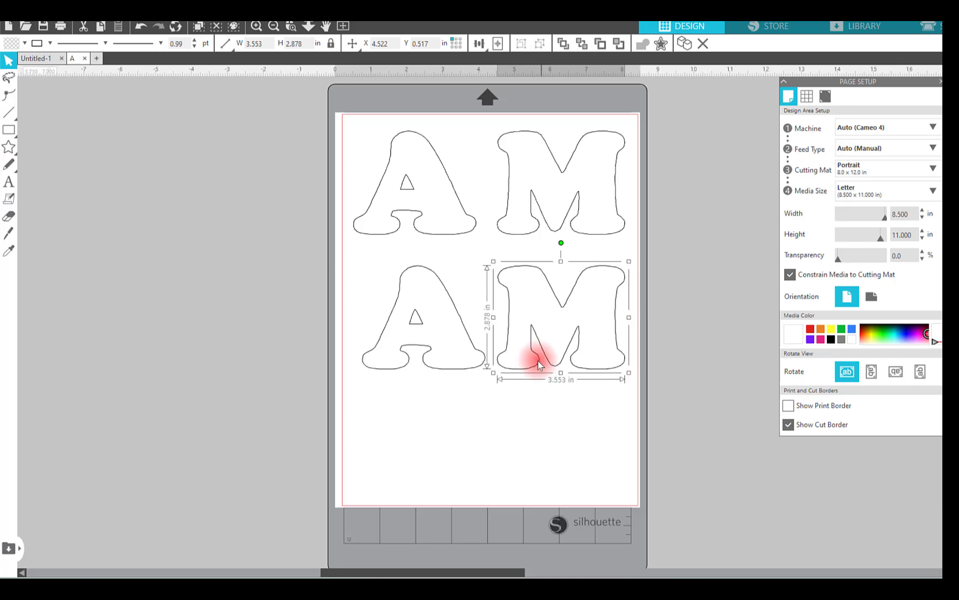
{"action": "left_click", "coordinate": [697, 162]}
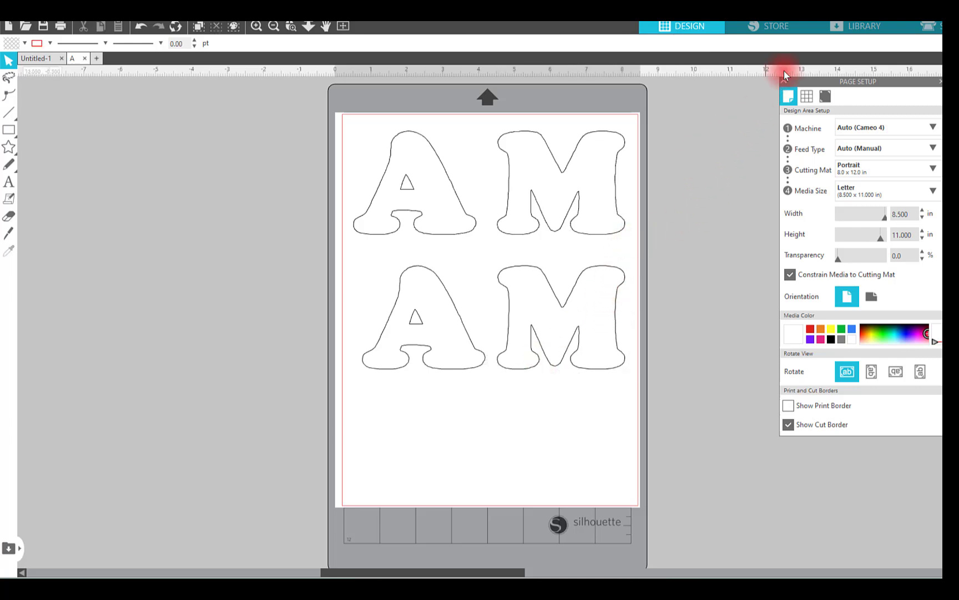
{"action": "left_click", "coordinate": [926, 26]}
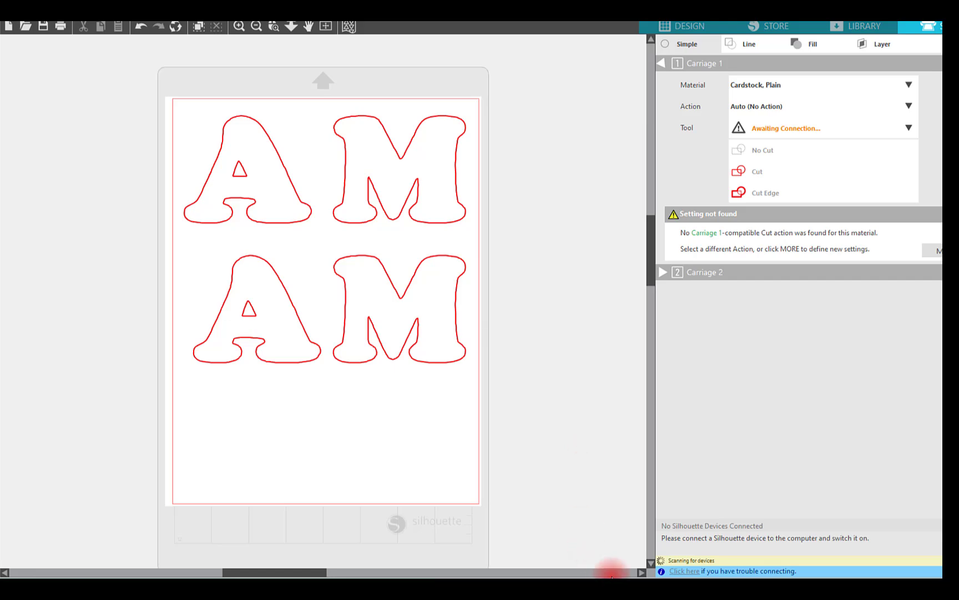
- Switch back to Embrilliance and move the stitch simulator to the first M's opening stitches to examine the position line
{"action": "left_click", "coordinate": [670, 588]}
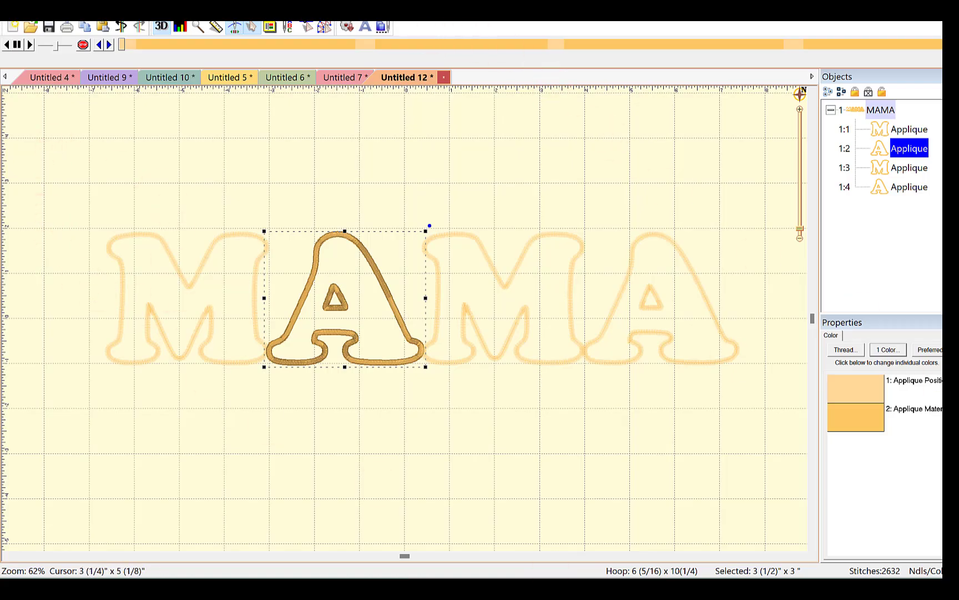
{"action": "left_click", "coordinate": [121, 43]}
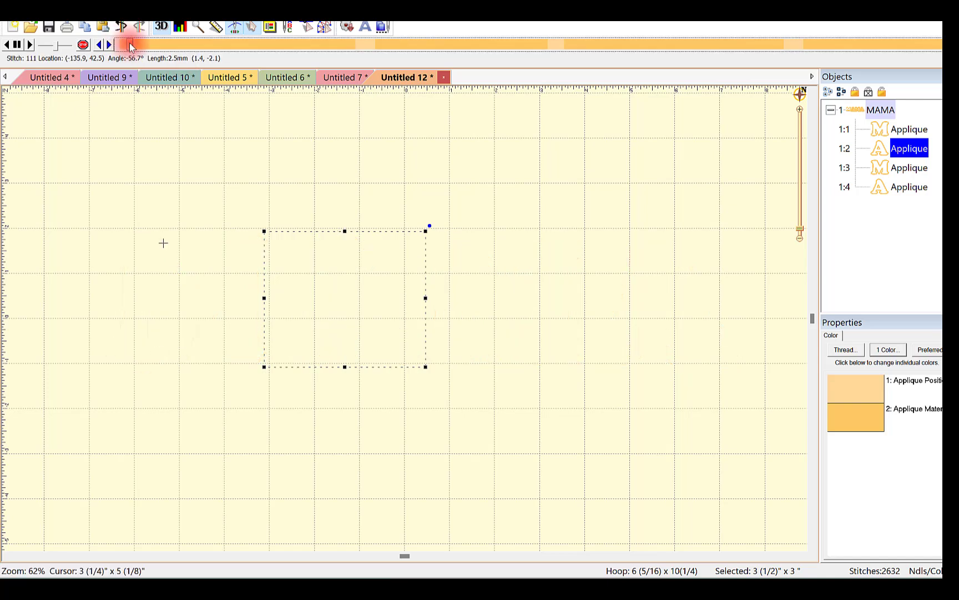
{"action": "left_click_drag", "start_coordinate": [189, 40], "coordinate": [135, 60]}
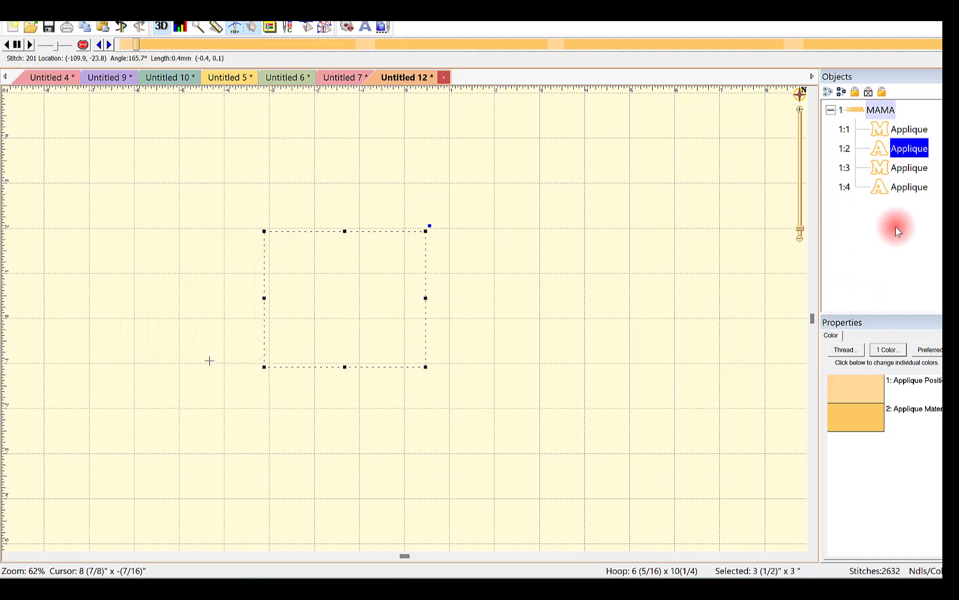
- Set the first A's appliqué position thread to Madeira Thread Chest 1170 Medium Dark Avocado
{"action": "left_click", "coordinate": [877, 388]}
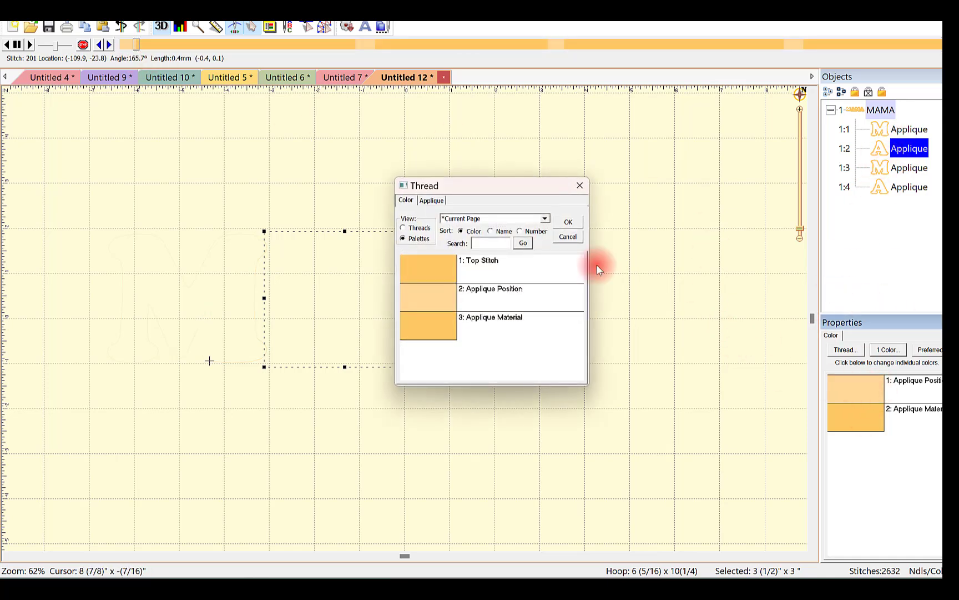
{"action": "left_click", "coordinate": [403, 228]}
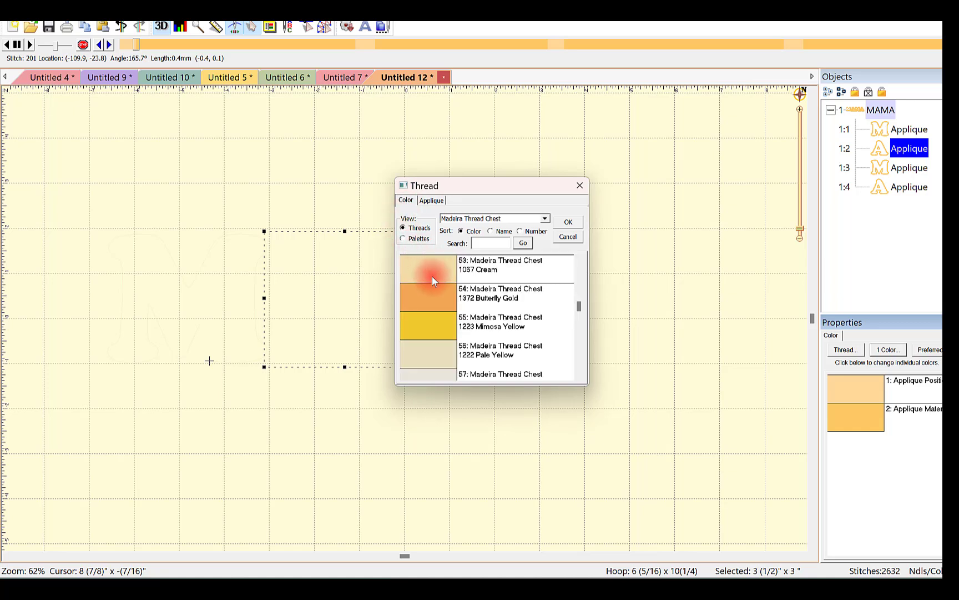
{"action": "left_click_drag", "start_coordinate": [580, 308], "coordinate": [581, 321]}
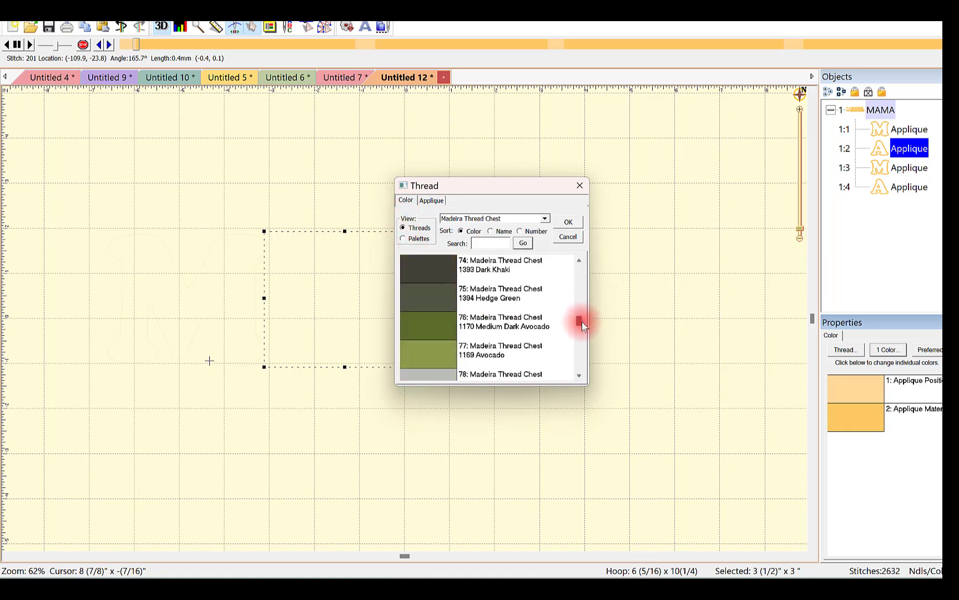
{"action": "left_click", "coordinate": [424, 330]}
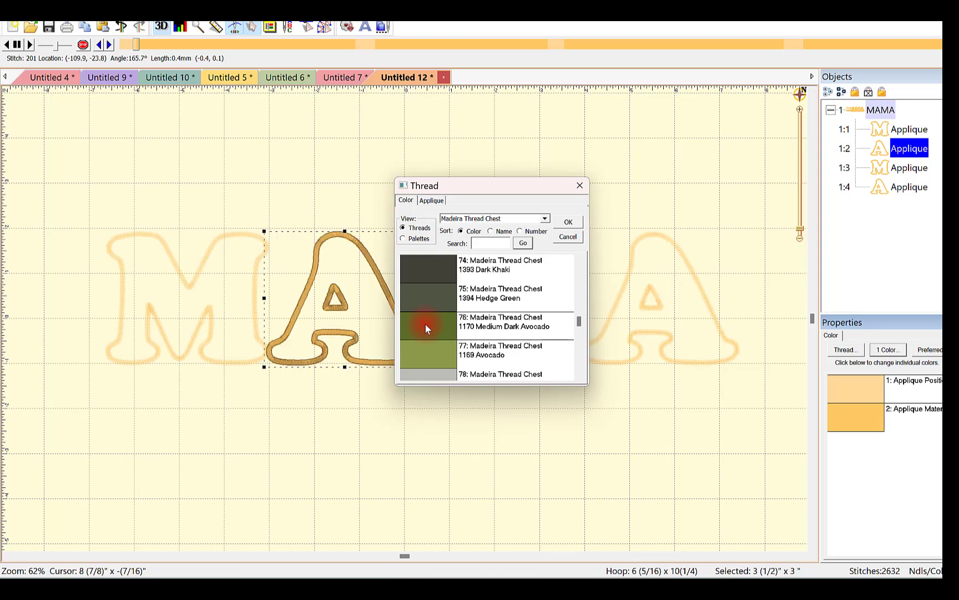
{"action": "left_click", "coordinate": [568, 222]}
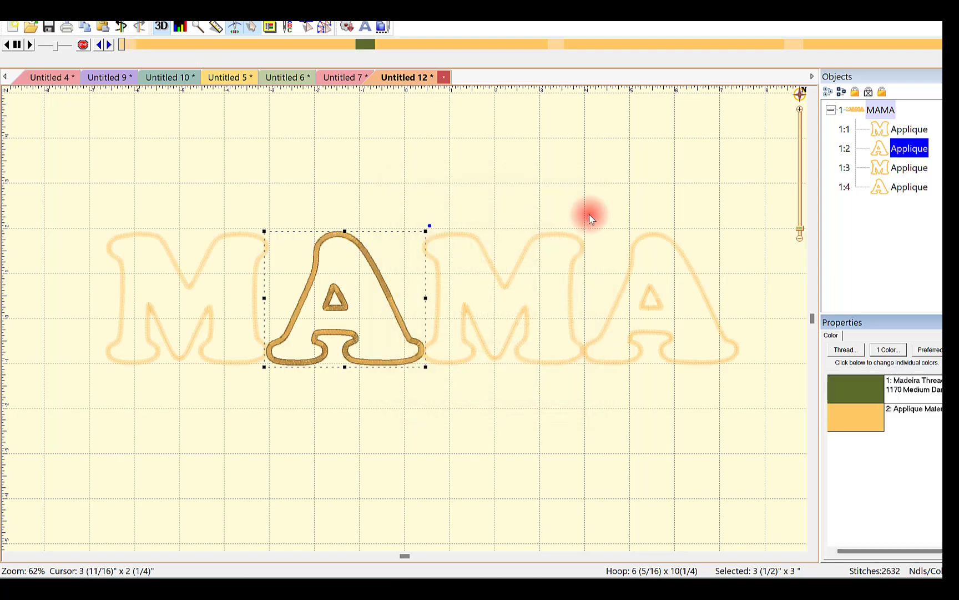
- Recolor the second M's appliqué position line with 1170 Medium Dark Avocado from the Current Page palette
{"action": "left_click", "coordinate": [903, 171]}
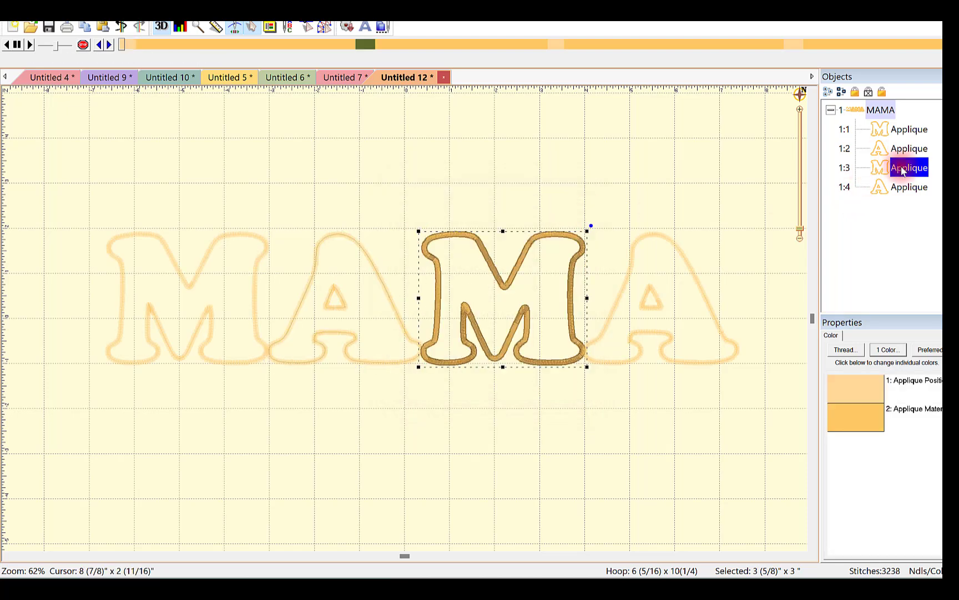
{"action": "left_click", "coordinate": [849, 381]}
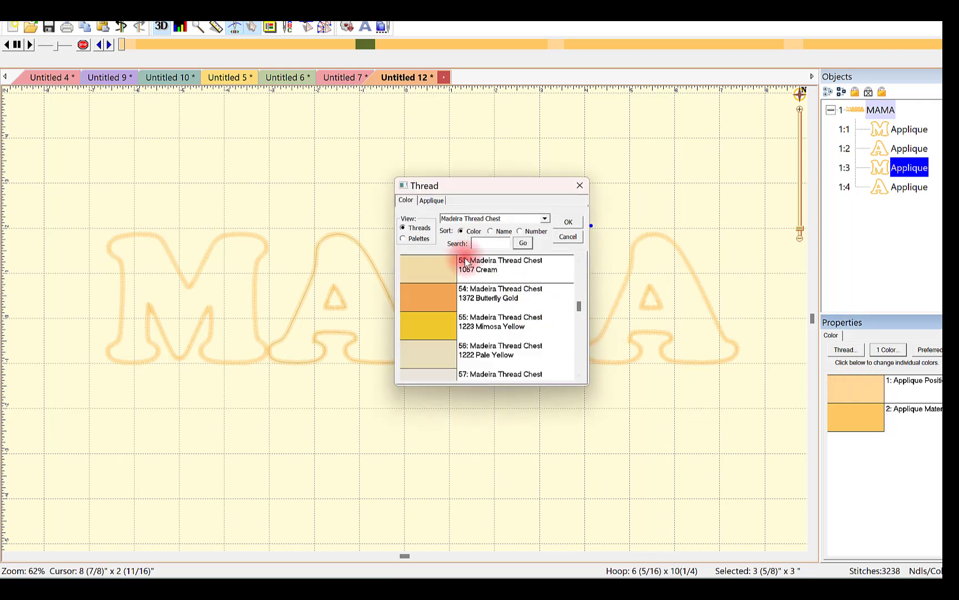
{"action": "left_click", "coordinate": [405, 238]}
{"action": "left_click", "coordinate": [558, 308]}
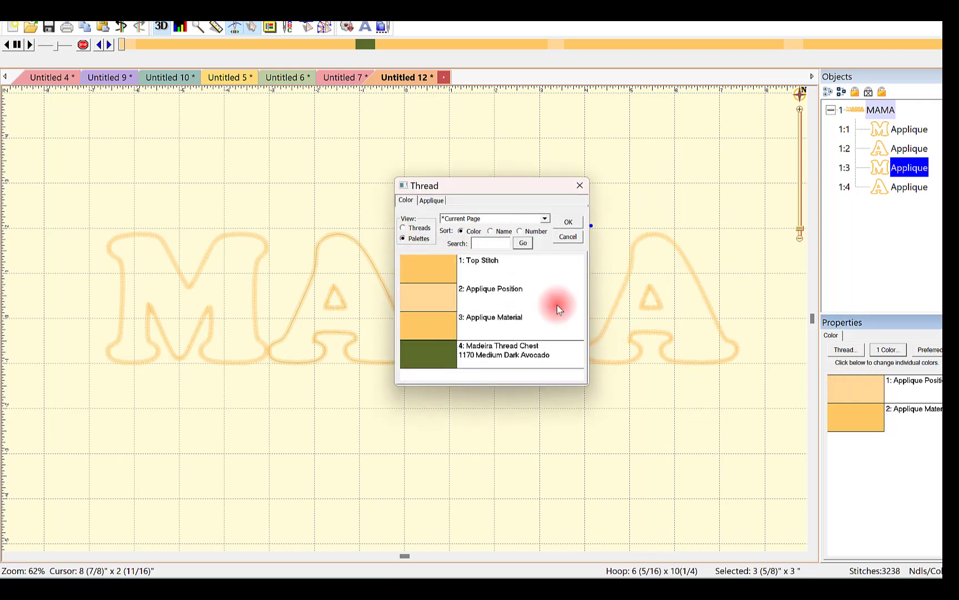
{"action": "left_click", "coordinate": [578, 225]}
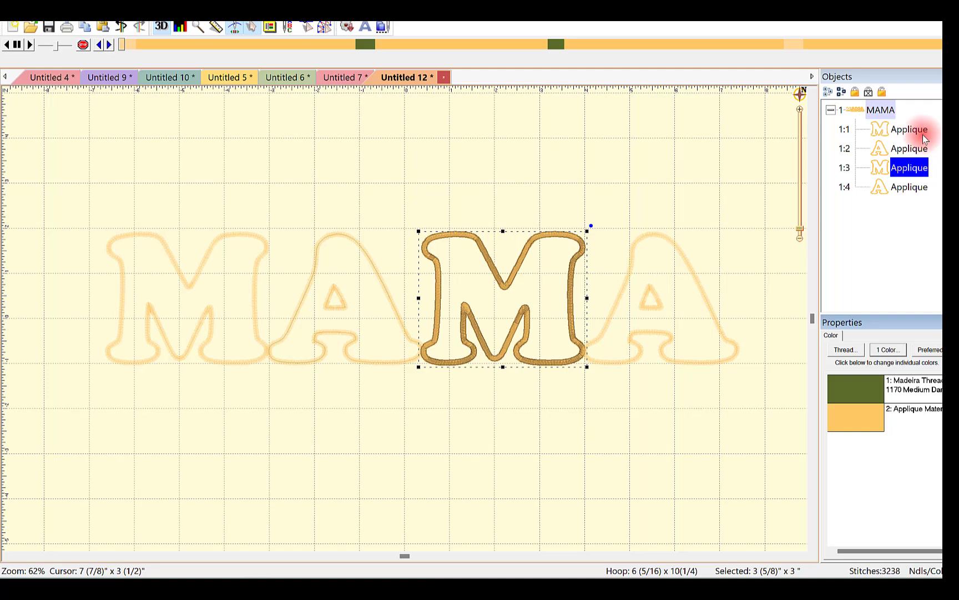
- Give the first M's appliqué position line the 1170 Medium Dark Avocado thread from the current page's colors
{"action": "left_click", "coordinate": [922, 136]}
{"action": "left_click", "coordinate": [852, 392]}
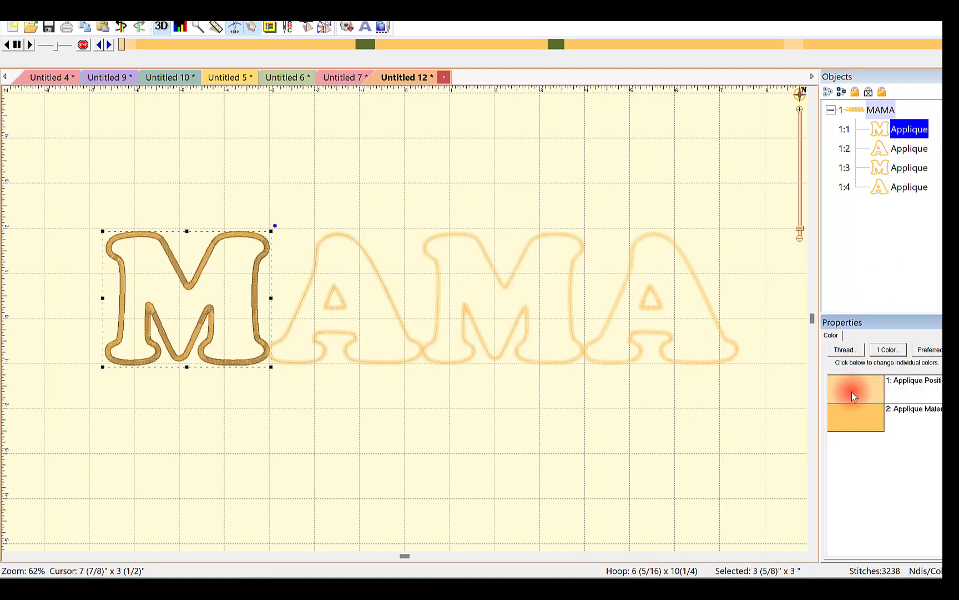
{"action": "left_click", "coordinate": [431, 345]}
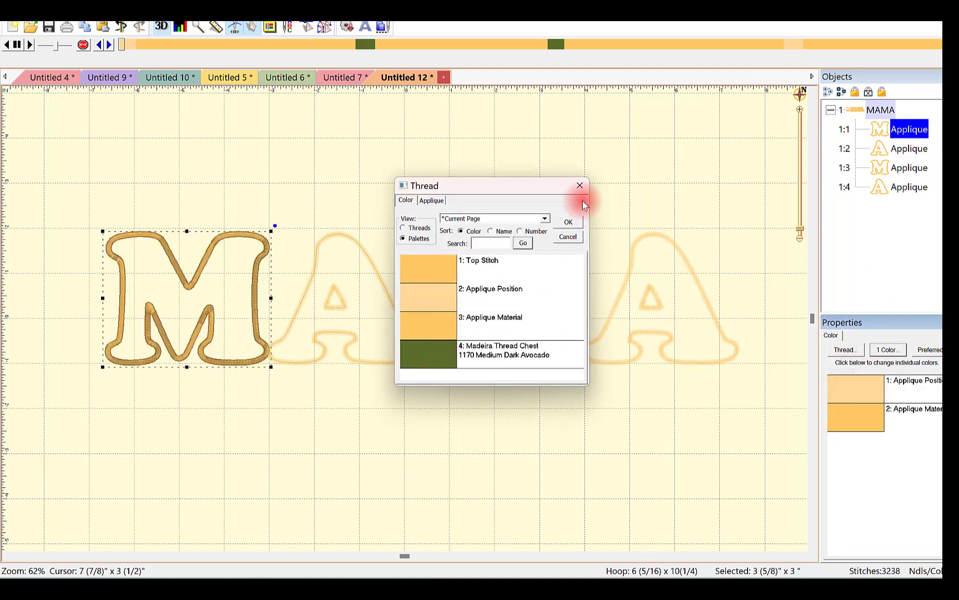
{"action": "left_click", "coordinate": [568, 222]}
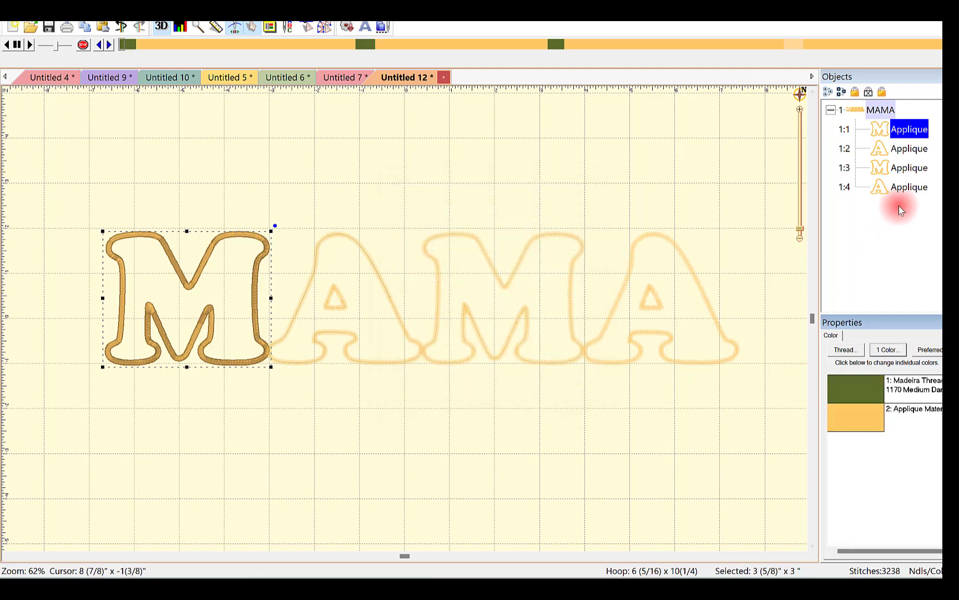
- Change the last A's appliqué position thread to 1170 Medium Dark Avocado, and scrub the stitch simulator from the design's start
{"action": "left_click", "coordinate": [905, 189]}
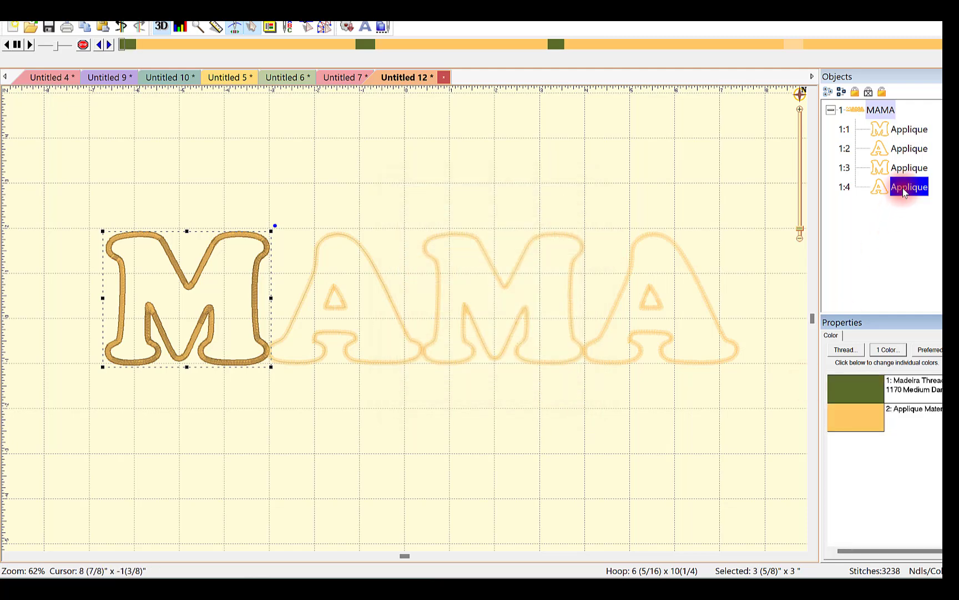
{"action": "left_click", "coordinate": [848, 392]}
{"action": "left_click", "coordinate": [416, 364]}
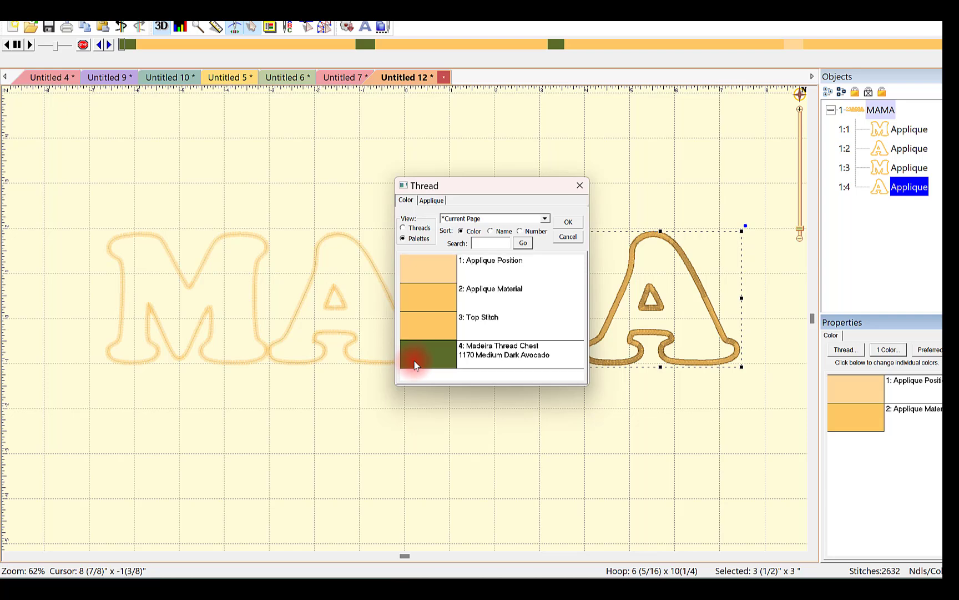
{"action": "left_click", "coordinate": [575, 222]}
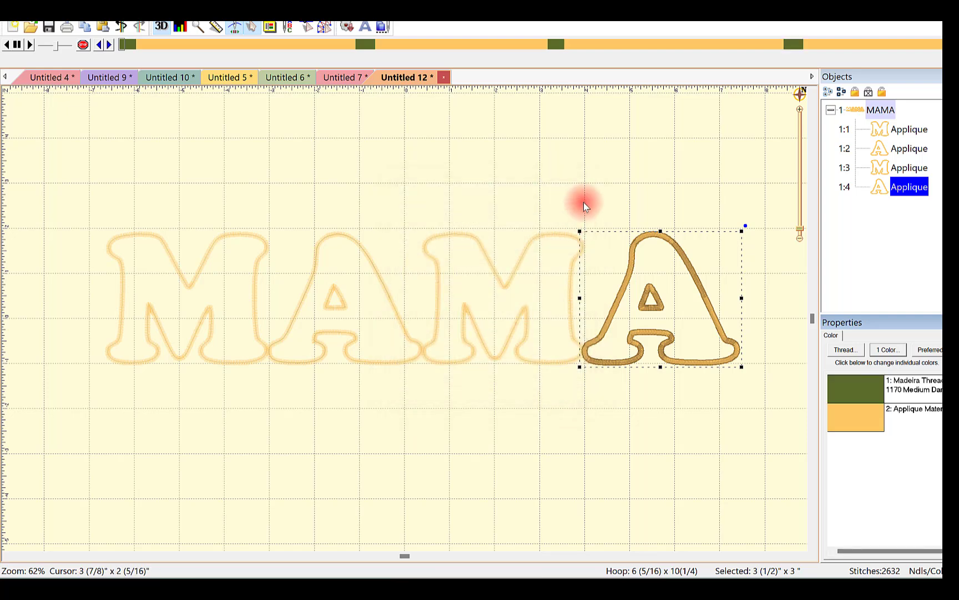
{"action": "left_click", "coordinate": [584, 202]}
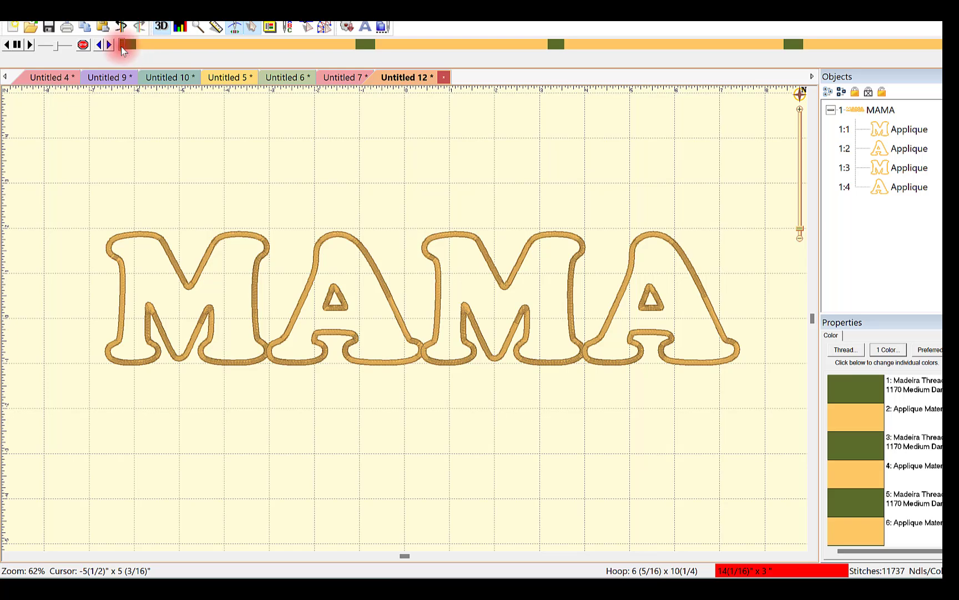
{"action": "mouse_move", "coordinate": [122, 44]}
{"action": "left_mouse_down"}
{"action": "mouse_move", "coordinate": [432, 68]}
{"action": "mouse_move", "coordinate": [358, 73]}
{"action": "mouse_move", "coordinate": [390, 71]}
{"action": "mouse_move", "coordinate": [377, 77]}
{"action": "mouse_move", "coordinate": [564, 69]}
{"action": "mouse_move", "coordinate": [483, 94]}
{"action": "mouse_move", "coordinate": [412, 164]}
{"action": "mouse_move", "coordinate": [359, 126]}
{"action": "left_mouse_up"}
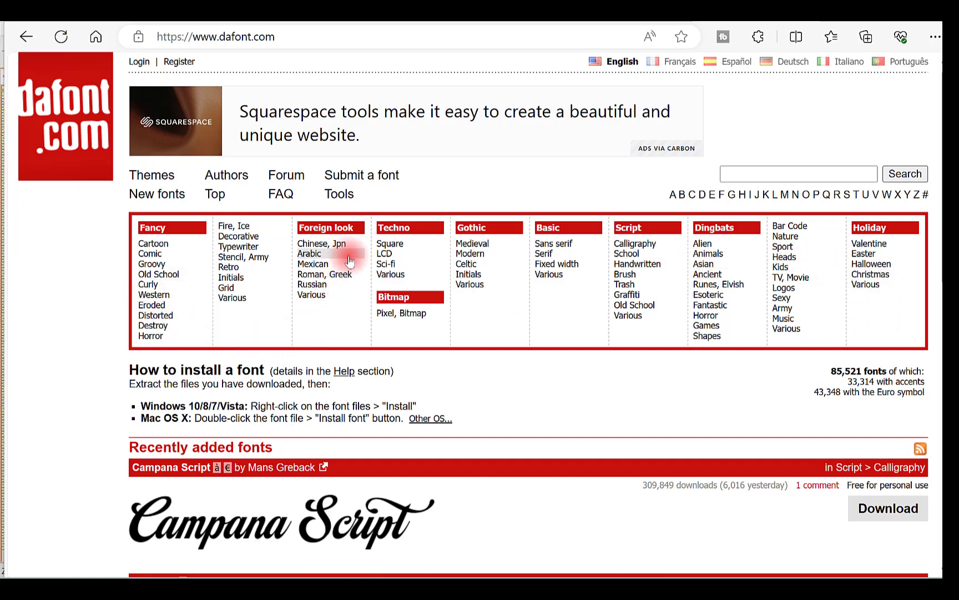
- On dafont.com in the web browser, browse the Basic > Sans serif font category
{"action": "left_click", "coordinate": [562, 251]}
{"action": "scroll", "coordinate": [563, 325], "scroll_direction": "down", "scroll_amount": 15}
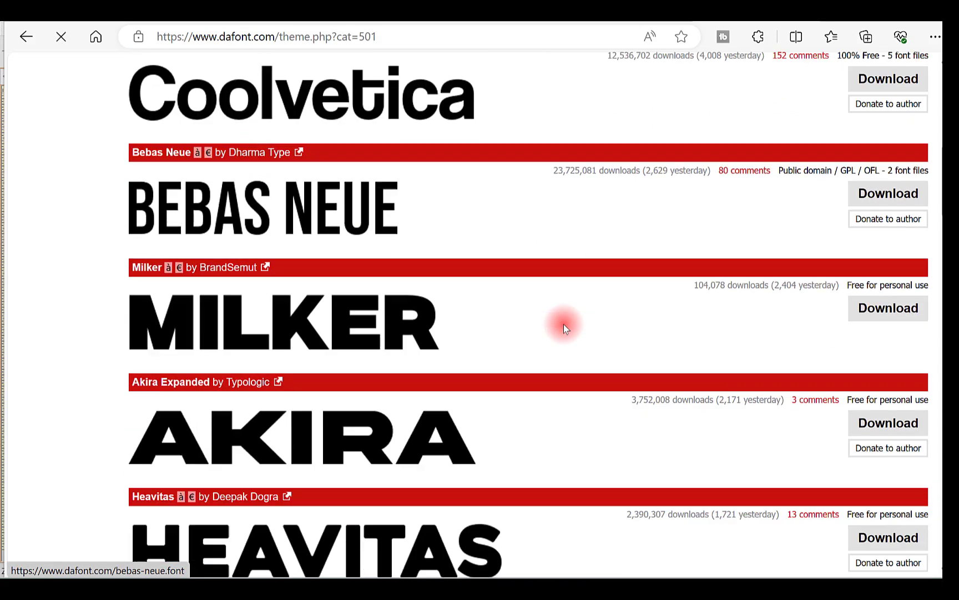
{"action": "scroll", "coordinate": [564, 325], "scroll_direction": "down", "scroll_amount": 6}
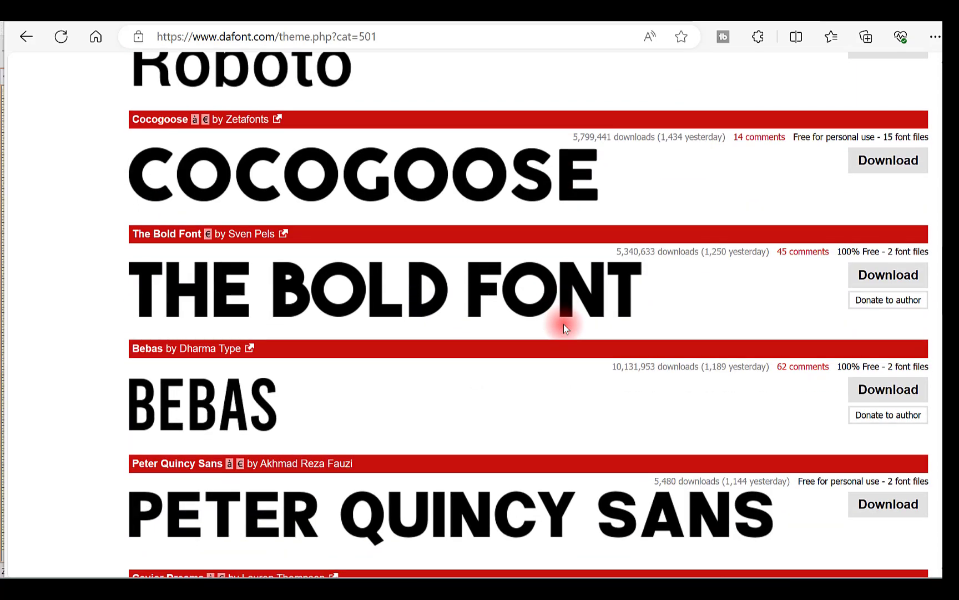
{"action": "scroll", "coordinate": [566, 325], "scroll_direction": "down", "scroll_amount": 8}
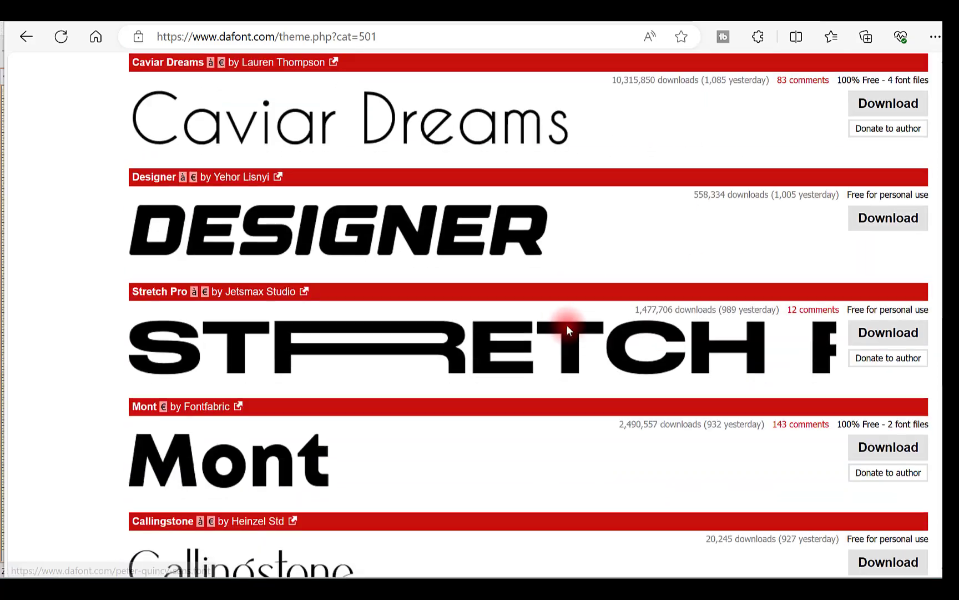
{"action": "scroll", "coordinate": [567, 325], "scroll_direction": "up", "scroll_amount": 9}
{"action": "scroll", "coordinate": [568, 329], "scroll_direction": "up", "scroll_amount": 9}
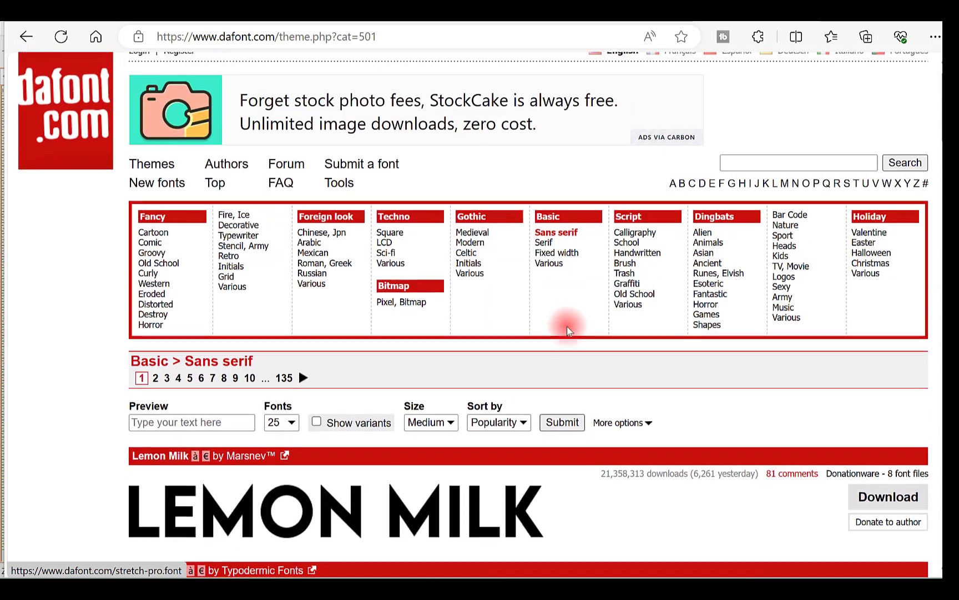
- Search DaFont for FRESHMAN and look through the matching fonts
{"action": "left_click", "coordinate": [741, 173]}
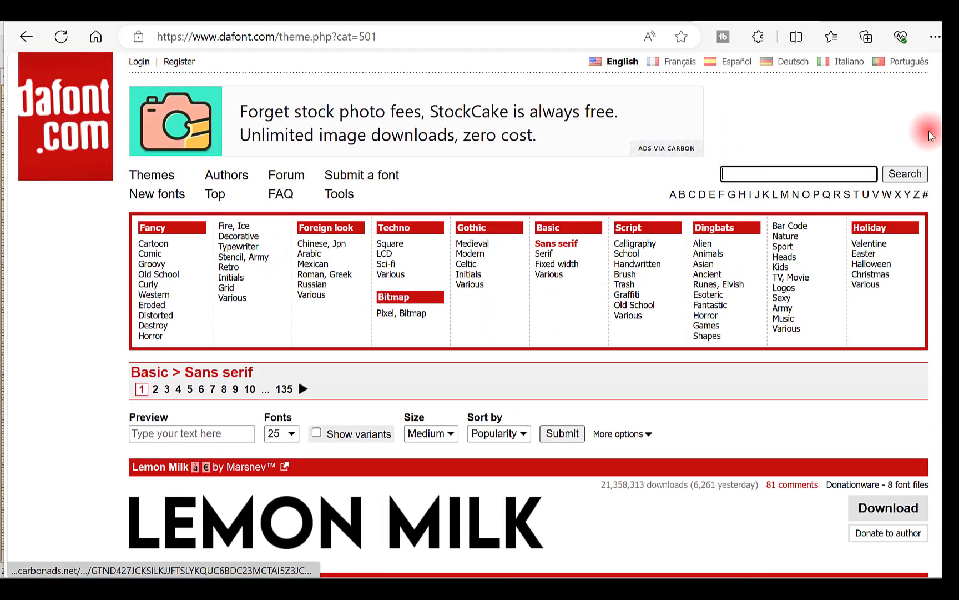
{"action": "type", "text": "FRESHM"}
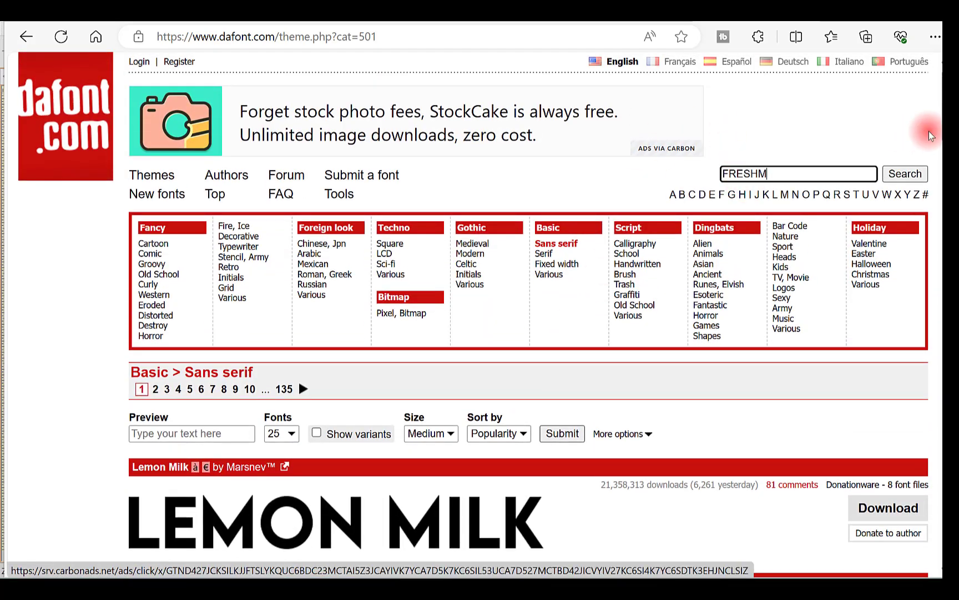
{"action": "type", "text": "AN"}
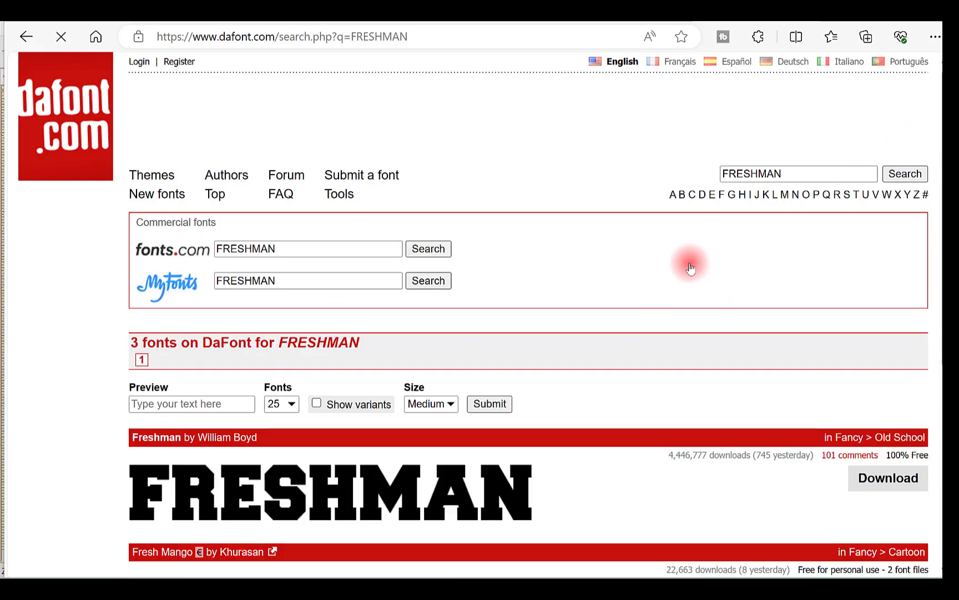
{"action": "scroll", "coordinate": [201, 405], "scroll_direction": "down", "scroll_amount": 3}
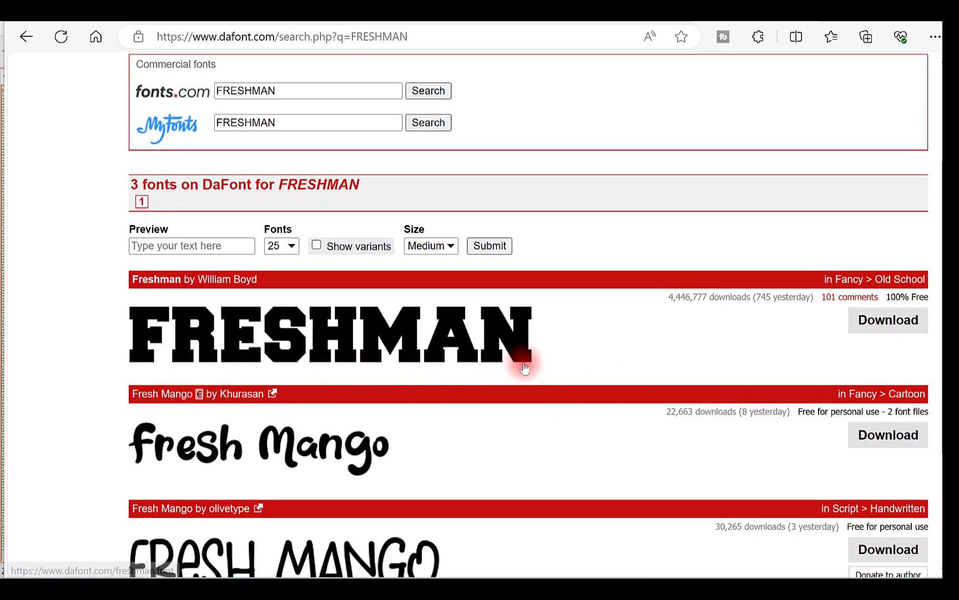
{"action": "scroll", "coordinate": [530, 366], "scroll_direction": "down", "scroll_amount": 3}
{"action": "scroll", "coordinate": [529, 366], "scroll_direction": "up", "scroll_amount": 6}
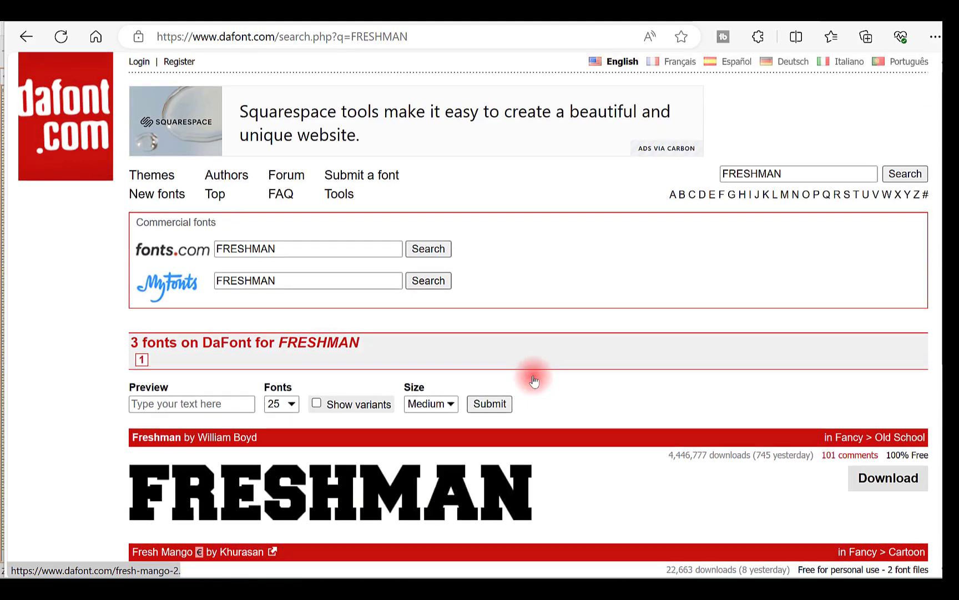
- Search DaFont for COLLEGE and compare the college-style fonts in the results
{"action": "double_click", "coordinate": [785, 171]}
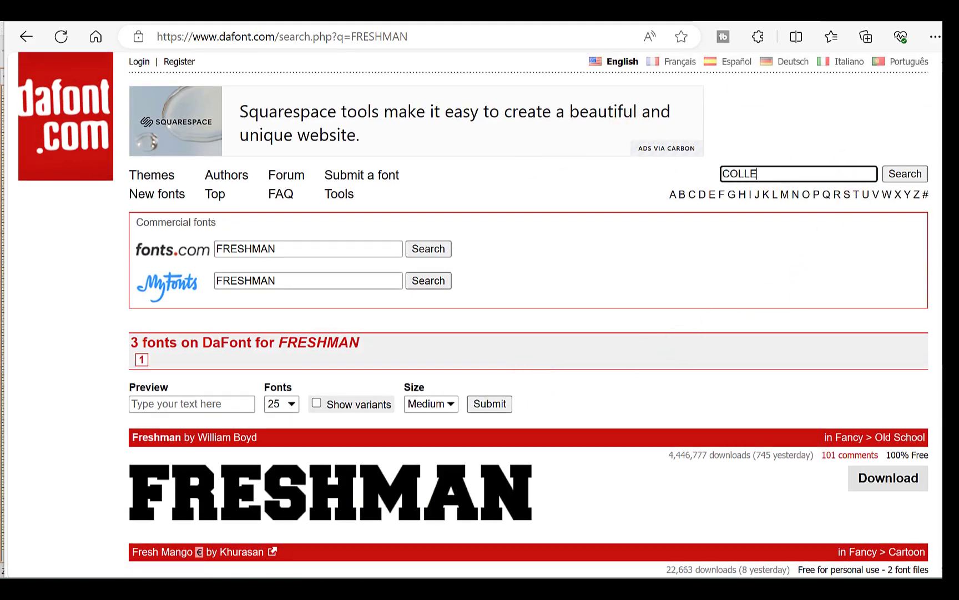
{"action": "scroll", "coordinate": [708, 197], "scroll_direction": "down", "scroll_amount": 7}
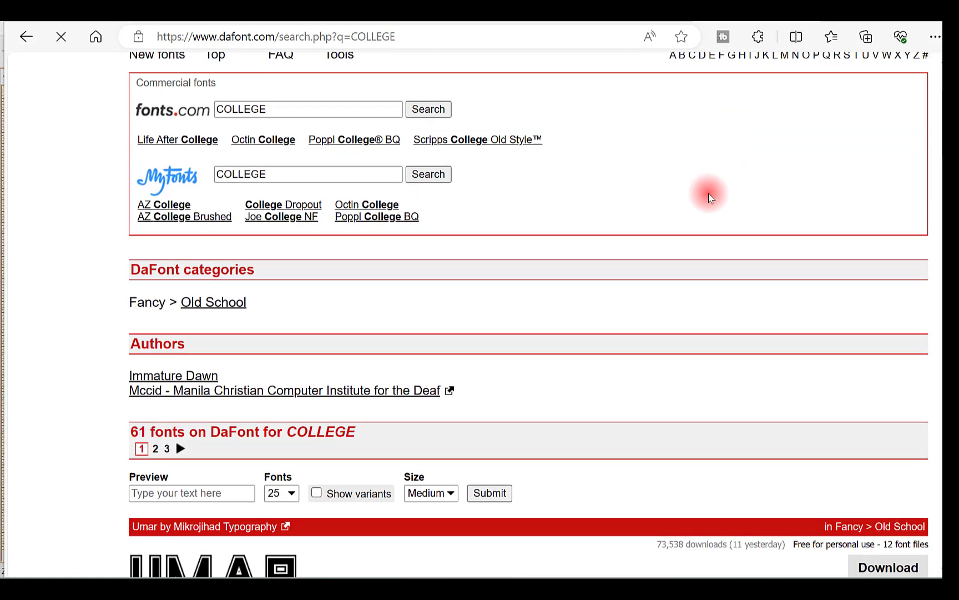
{"action": "scroll", "coordinate": [707, 203], "scroll_direction": "down", "scroll_amount": 6}
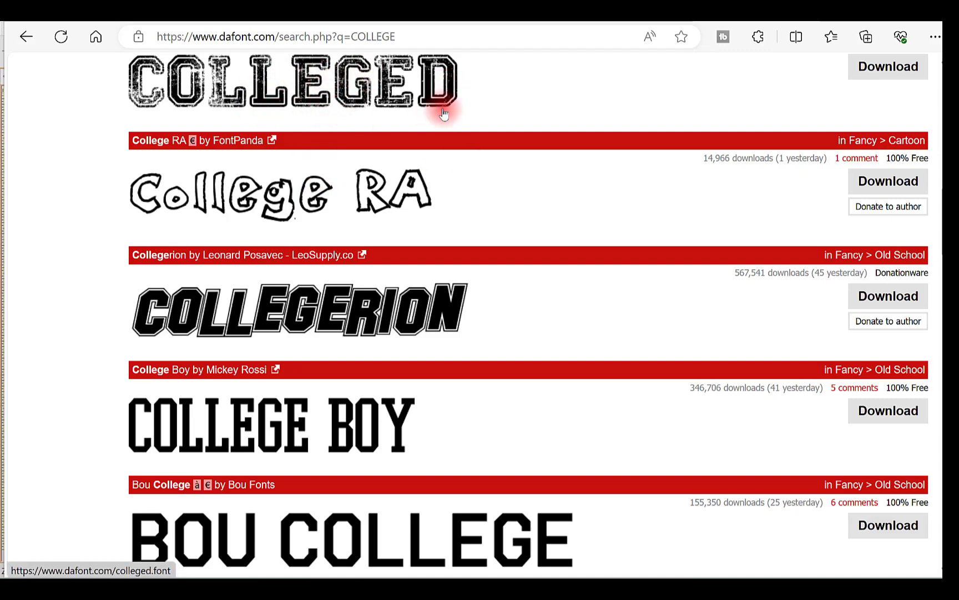
{"action": "scroll", "coordinate": [491, 228], "scroll_direction": "down", "scroll_amount": 4}
{"action": "scroll", "coordinate": [493, 236], "scroll_direction": "down", "scroll_amount": 9}
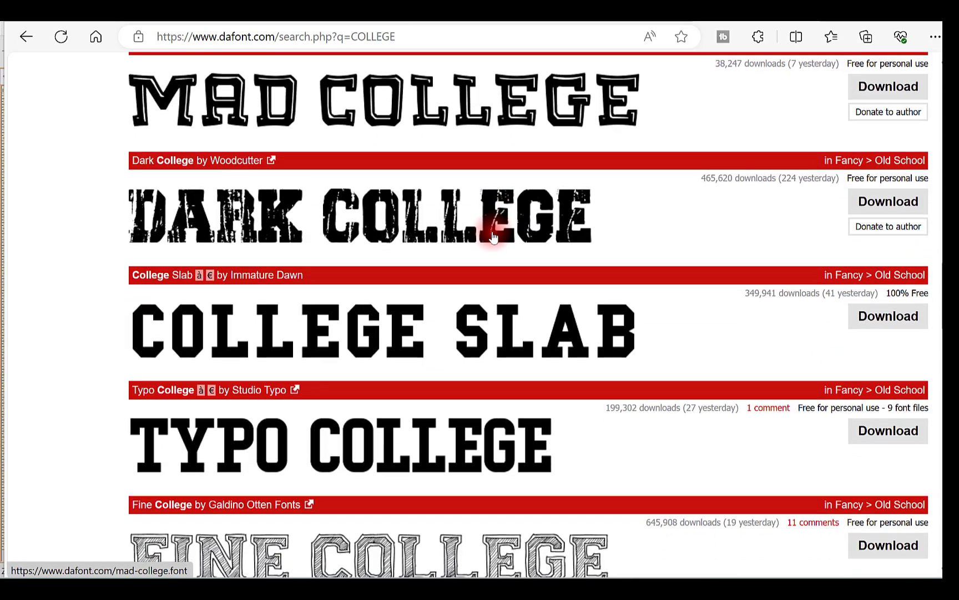
{"action": "scroll", "coordinate": [493, 236], "scroll_direction": "up", "scroll_amount": 20}
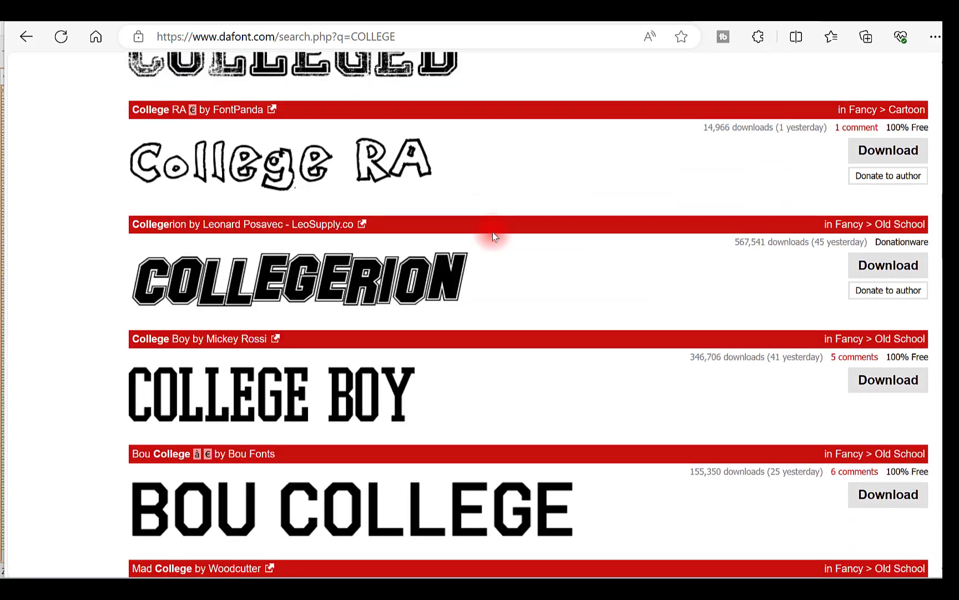
- Search DaFont for VARSITY and download the 100% Free Varsity Team font
{"action": "scroll", "coordinate": [493, 236], "scroll_direction": "up", "scroll_amount": 1}
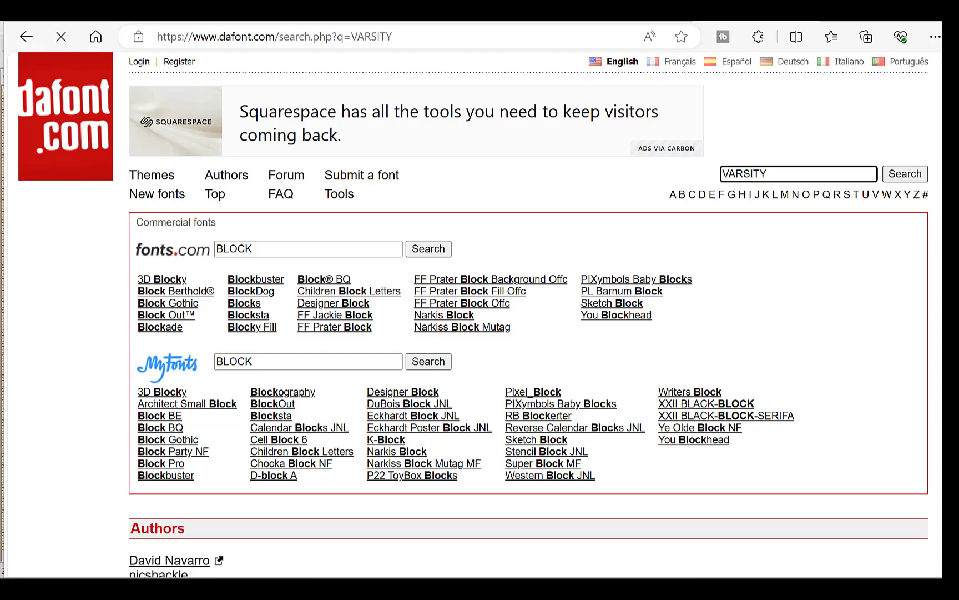
{"action": "scroll", "coordinate": [364, 428], "scroll_direction": "down", "scroll_amount": 3}
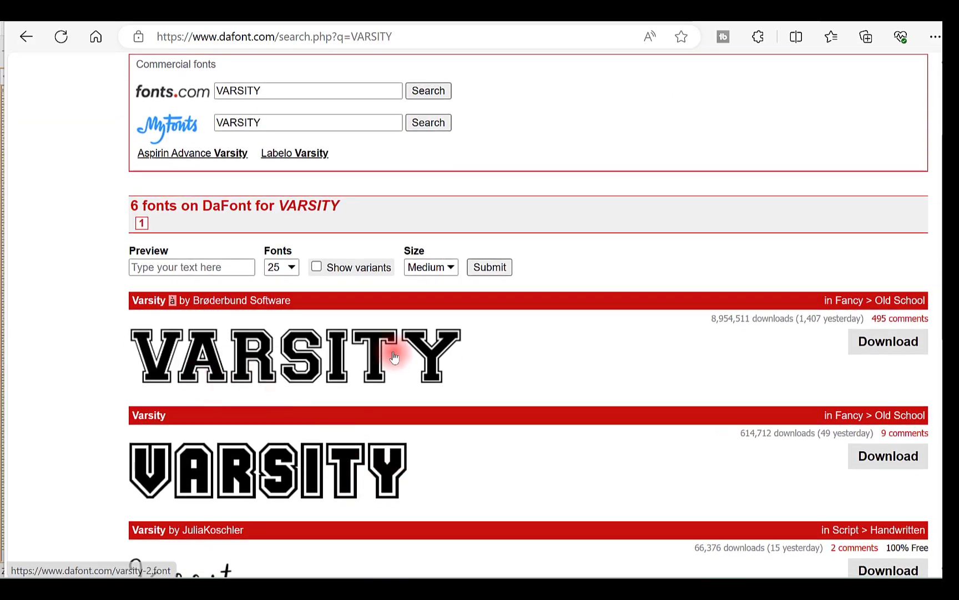
{"action": "scroll", "coordinate": [444, 356], "scroll_direction": "down", "scroll_amount": 7}
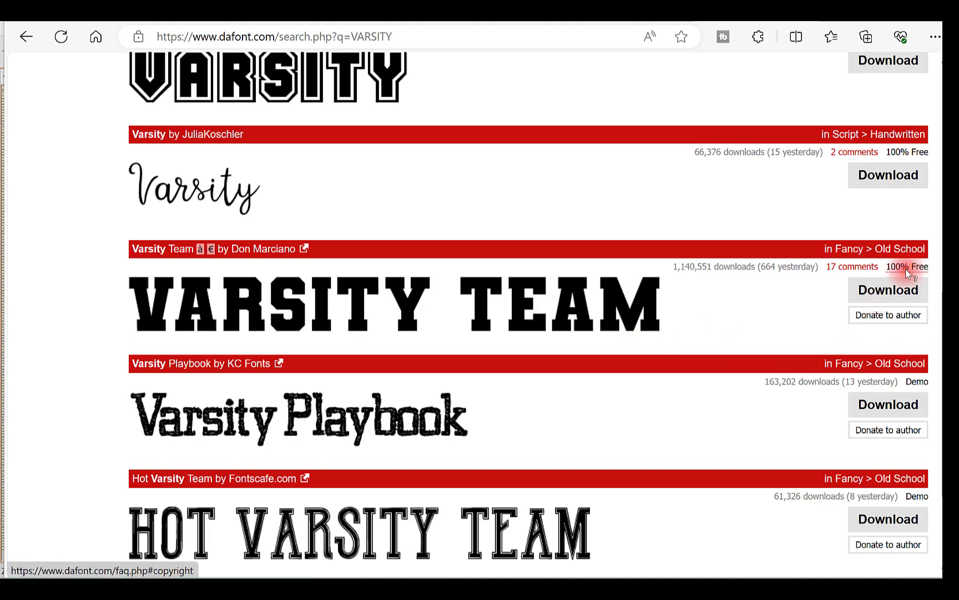
{"action": "left_click", "coordinate": [882, 293]}
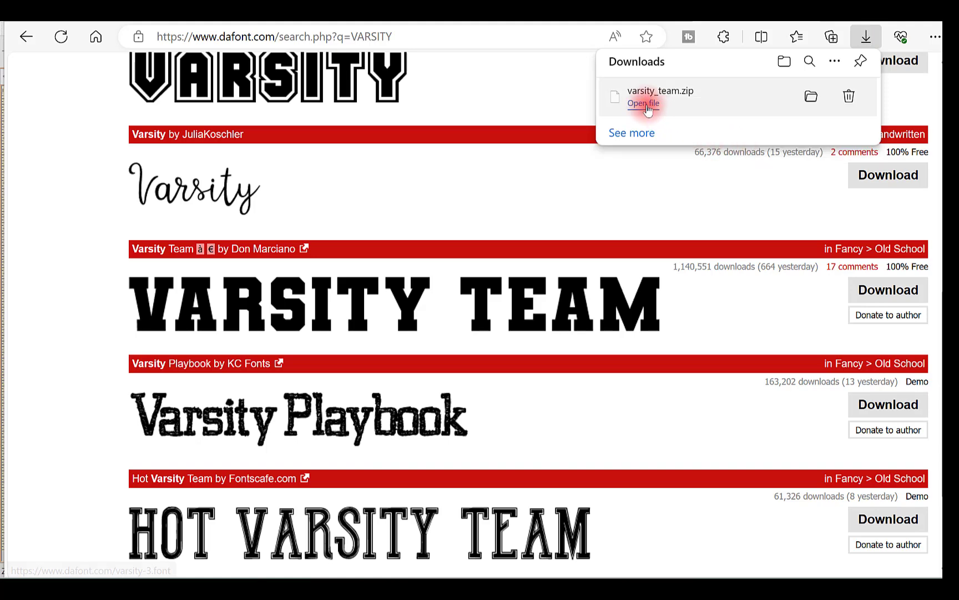
- Open the downloaded varsity_team.zip and install the VarsityTeam-Bold OpenType font
{"action": "left_click", "coordinate": [644, 105]}
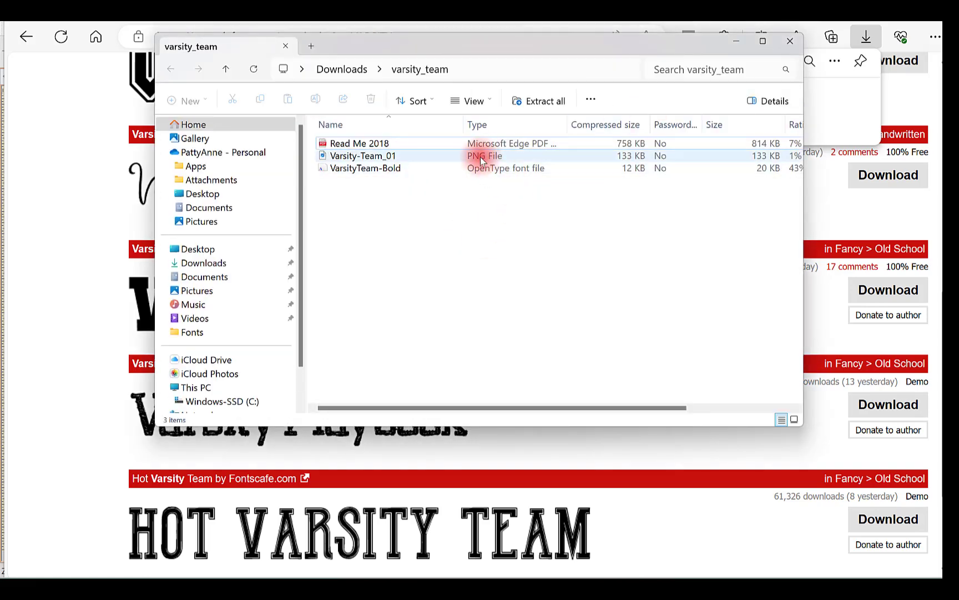
{"action": "left_click", "coordinate": [509, 169]}
{"action": "double_click", "coordinate": [509, 169]}
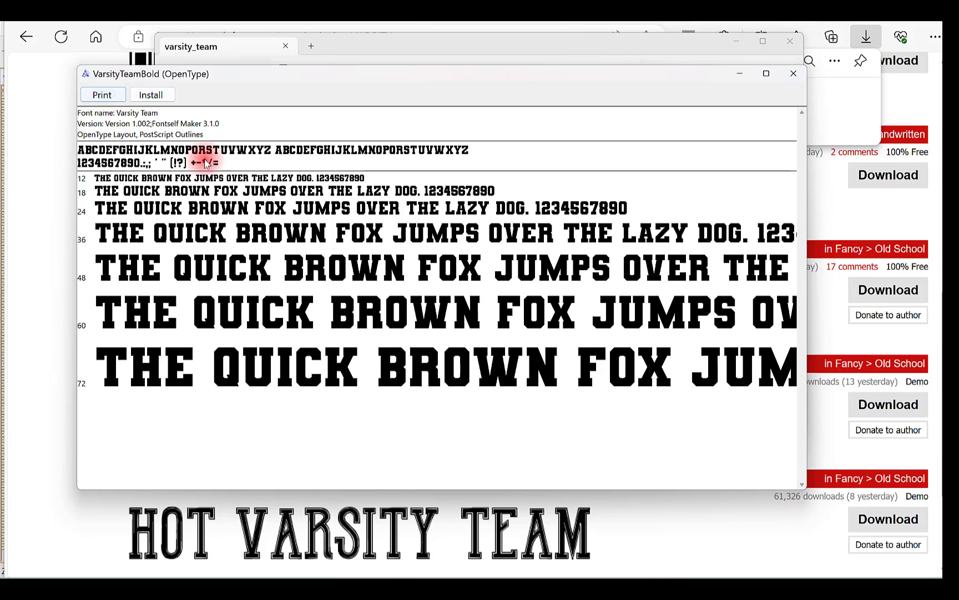
{"action": "left_click", "coordinate": [150, 95]}
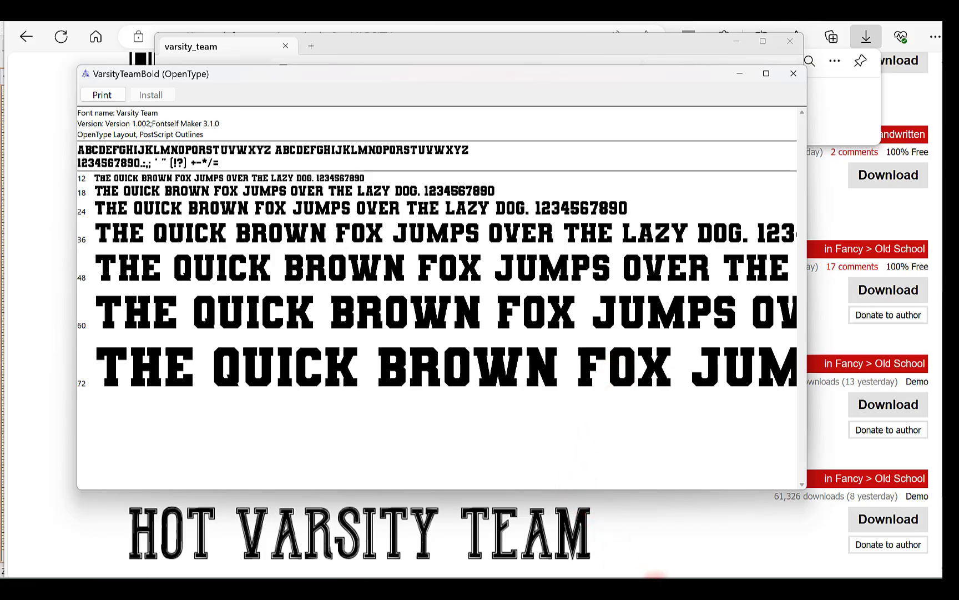
- Switch back to Embrilliance and start a new blank design page
{"action": "mouse_move", "coordinate": [660, 586]}
{"action": "left_click", "coordinate": [661, 532]}
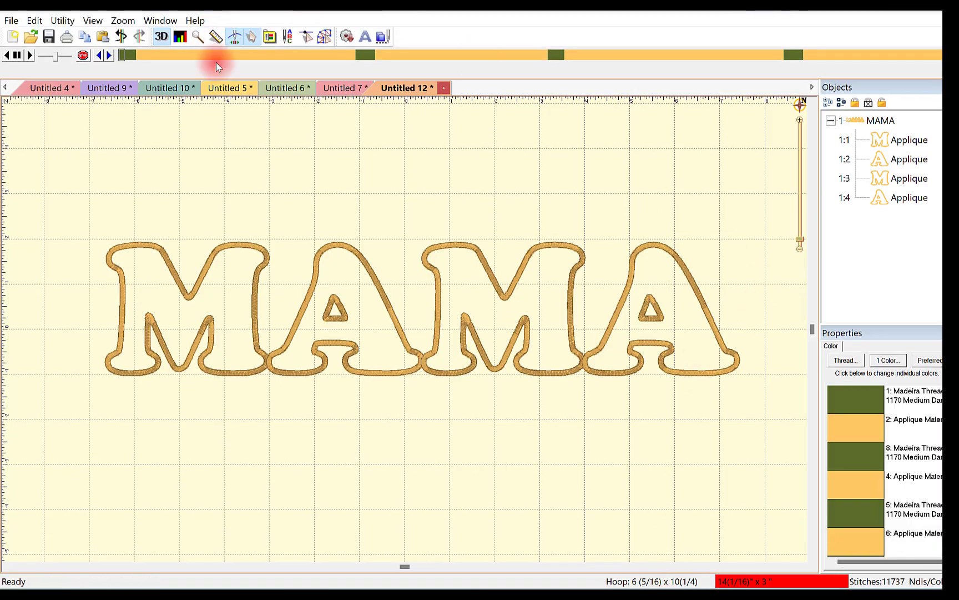
{"action": "left_click", "coordinate": [13, 37]}
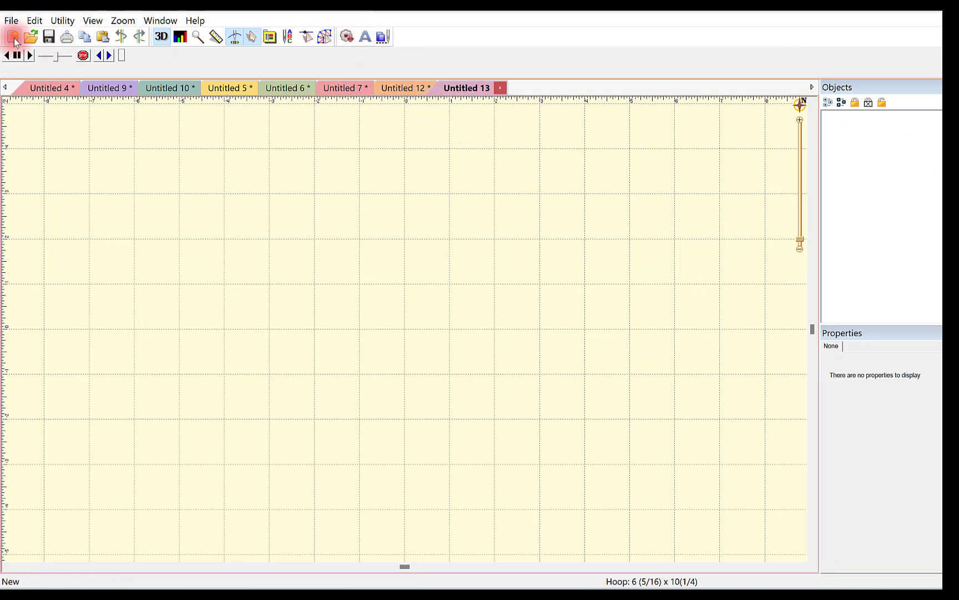
- Create TrueType art reading MOM in the Varsity Team font and enlarge it to about 13 13/16" x 4 7/16"
{"action": "left_click", "coordinate": [325, 36]}
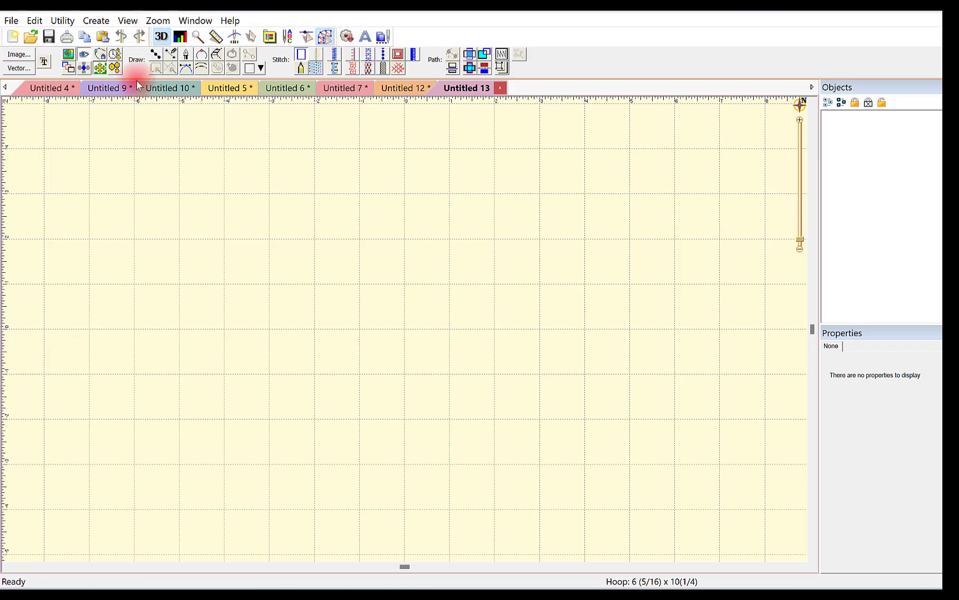
{"action": "left_click", "coordinate": [44, 61]}
{"action": "left_click", "coordinate": [574, 204]}
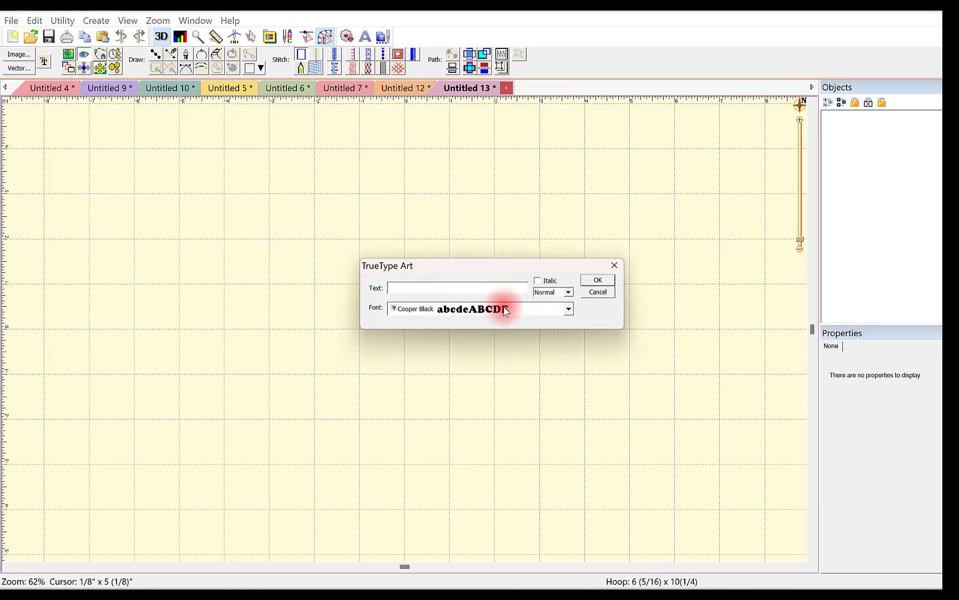
{"action": "left_click", "coordinate": [574, 310]}
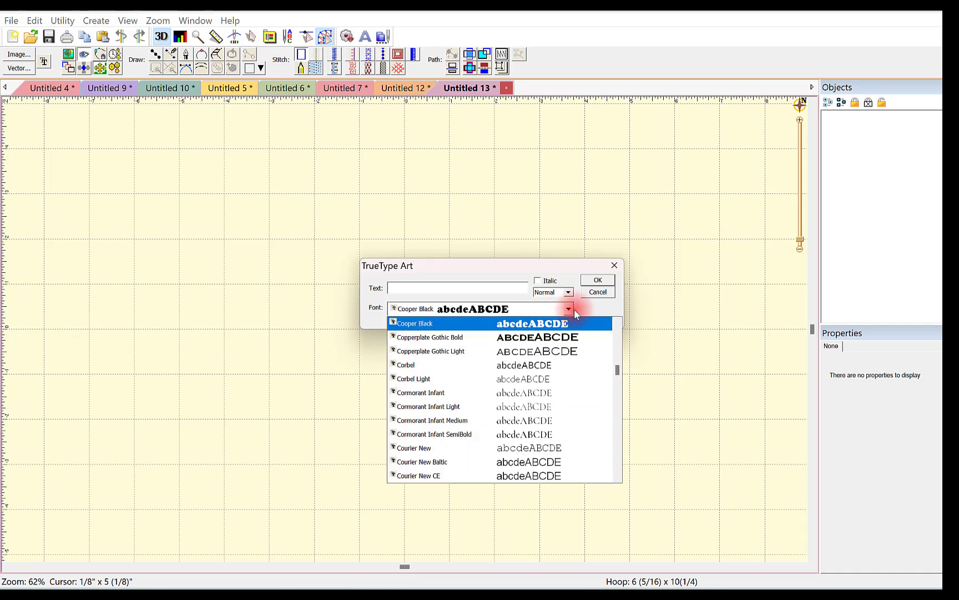
{"action": "left_click_drag", "start_coordinate": [619, 370], "coordinate": [599, 460]}
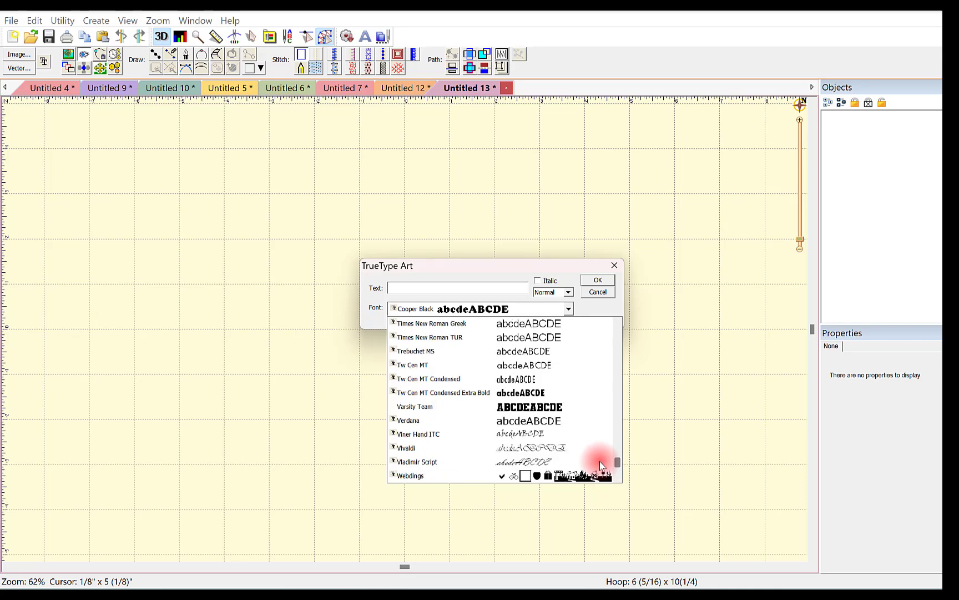
{"action": "left_click", "coordinate": [514, 409]}
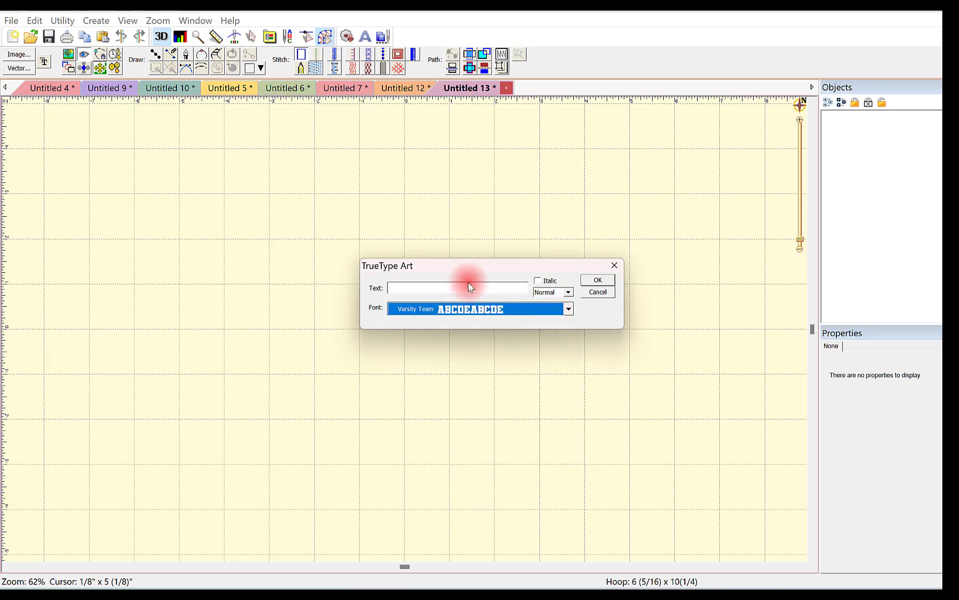
{"action": "left_click", "coordinate": [443, 287]}
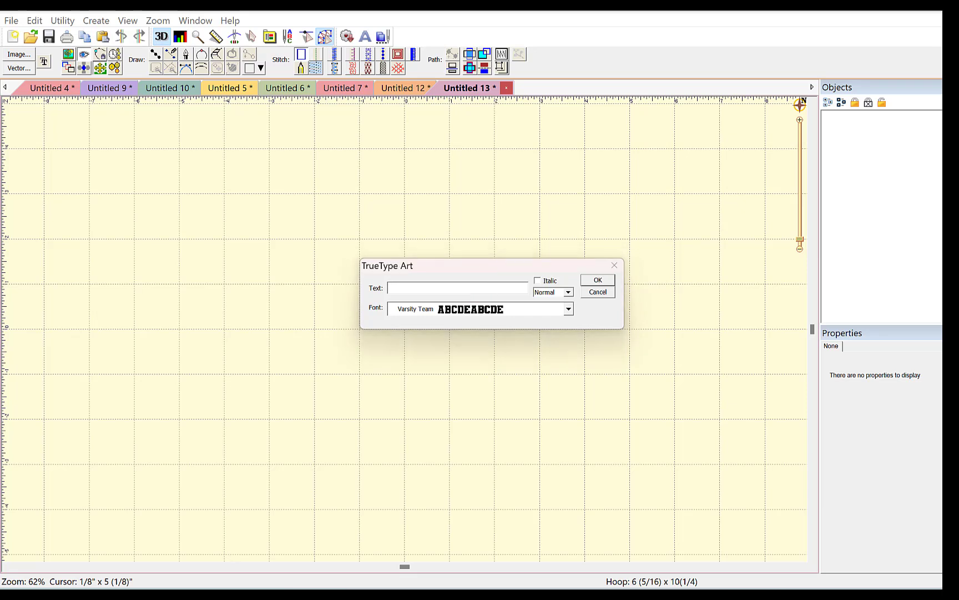
{"action": "type", "text": "MOM"}
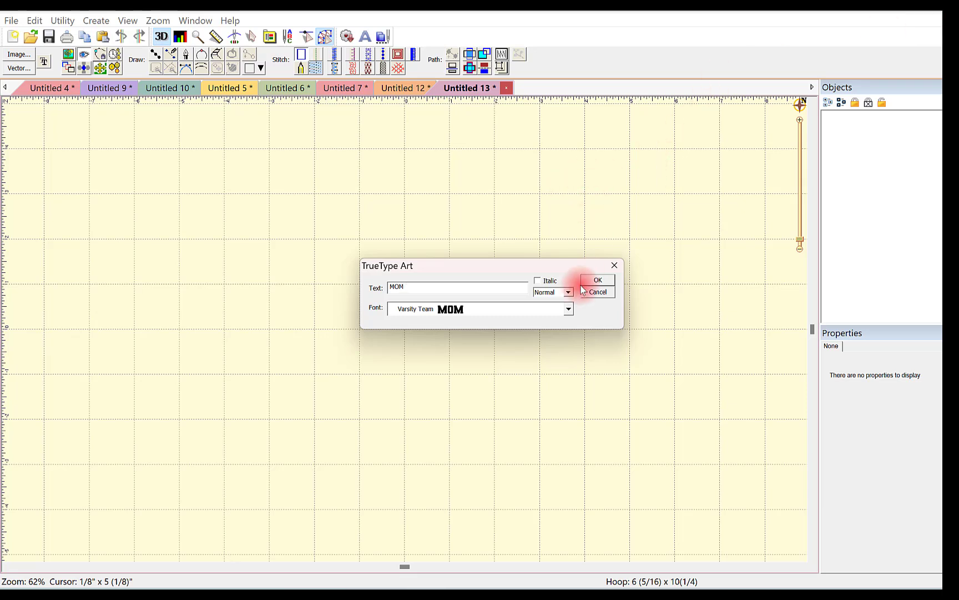
{"action": "left_click", "coordinate": [601, 279]}
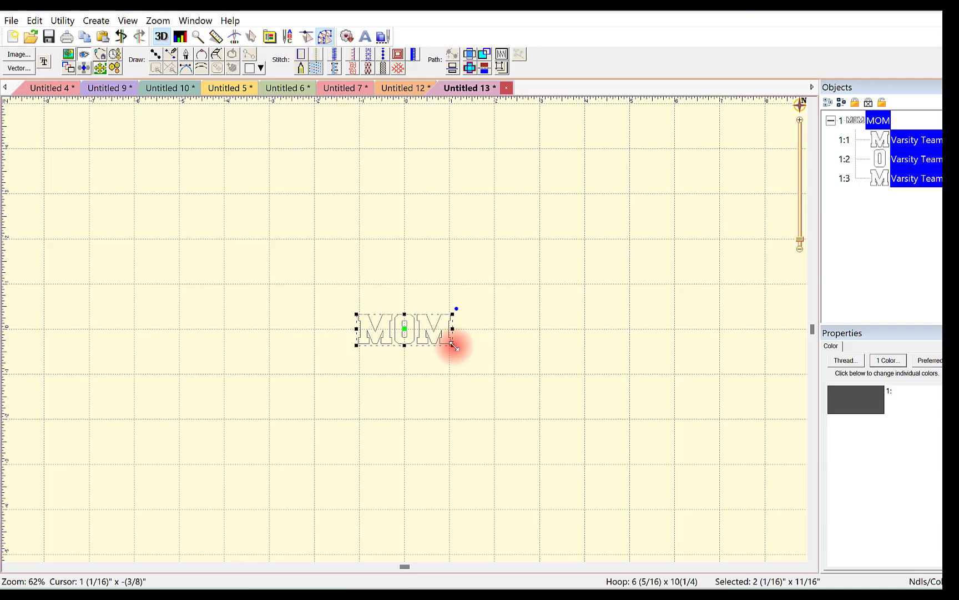
{"action": "left_click_drag", "start_coordinate": [453, 346], "coordinate": [717, 431]}
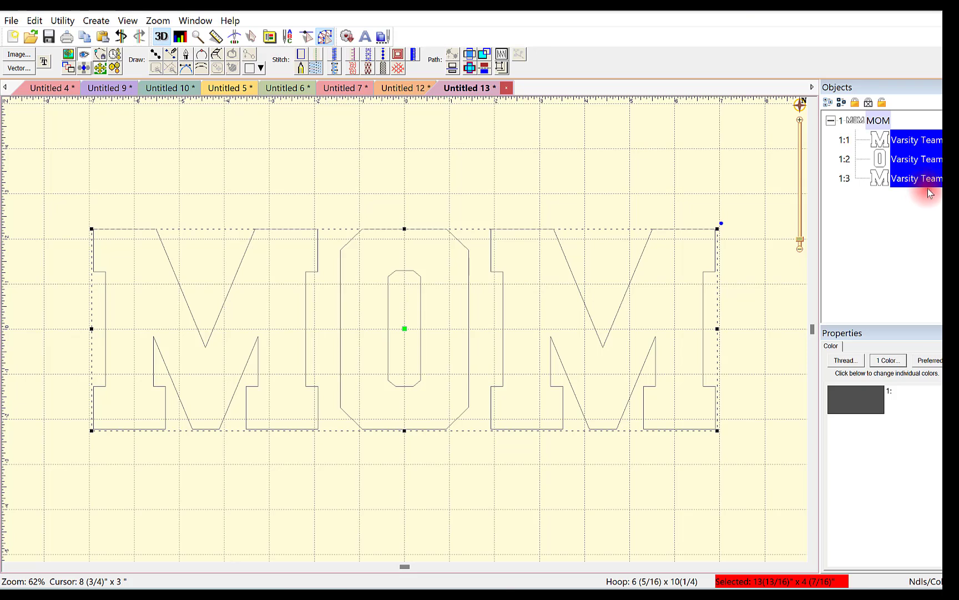
- Convert the MOM outlines to a run stitch with type Bean and a 5-pass count
{"action": "left_click", "coordinate": [316, 54]}
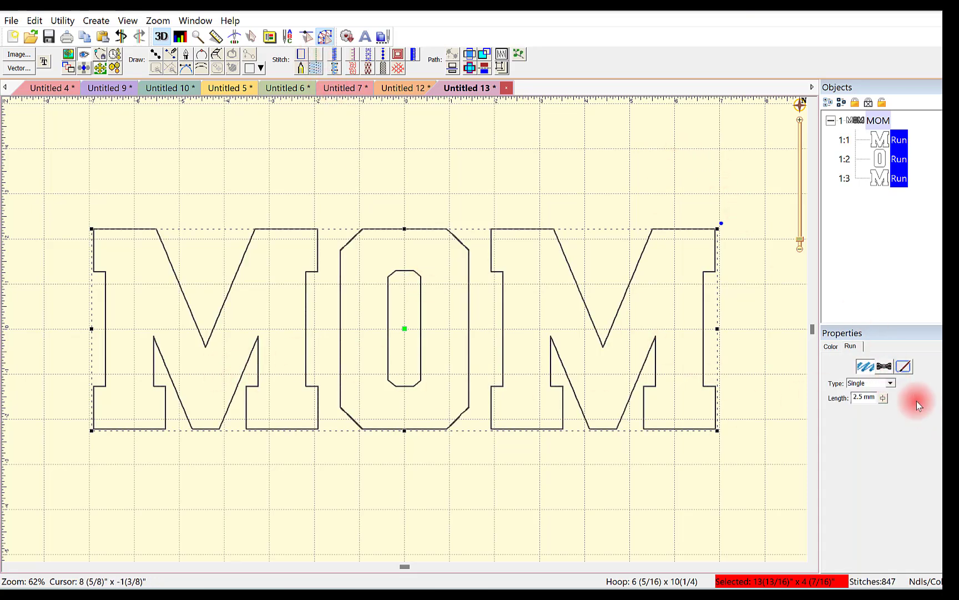
{"action": "left_click", "coordinate": [890, 384]}
{"action": "left_click", "coordinate": [885, 409]}
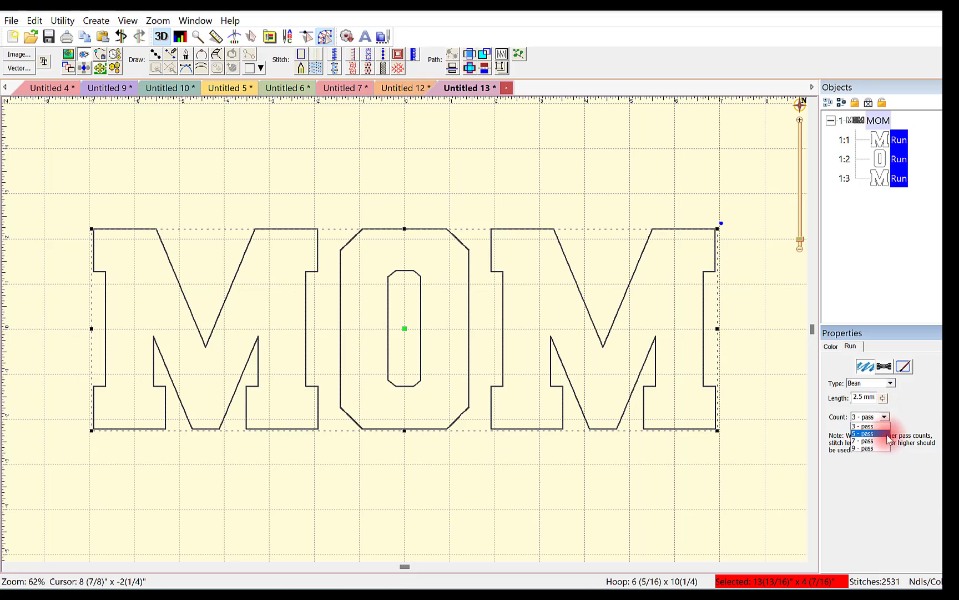
{"action": "left_click", "coordinate": [866, 426]}
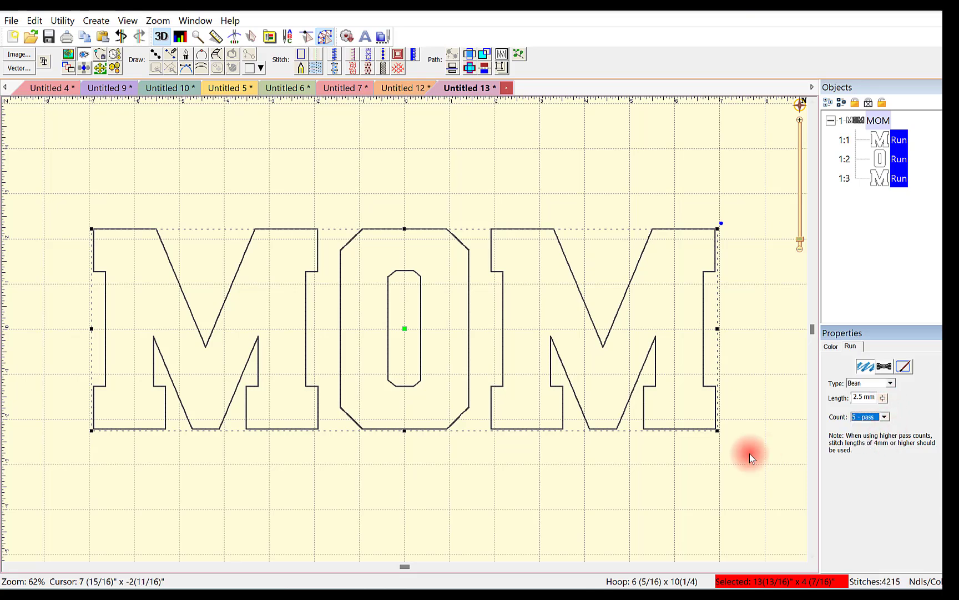
{"action": "left_click", "coordinate": [733, 403]}
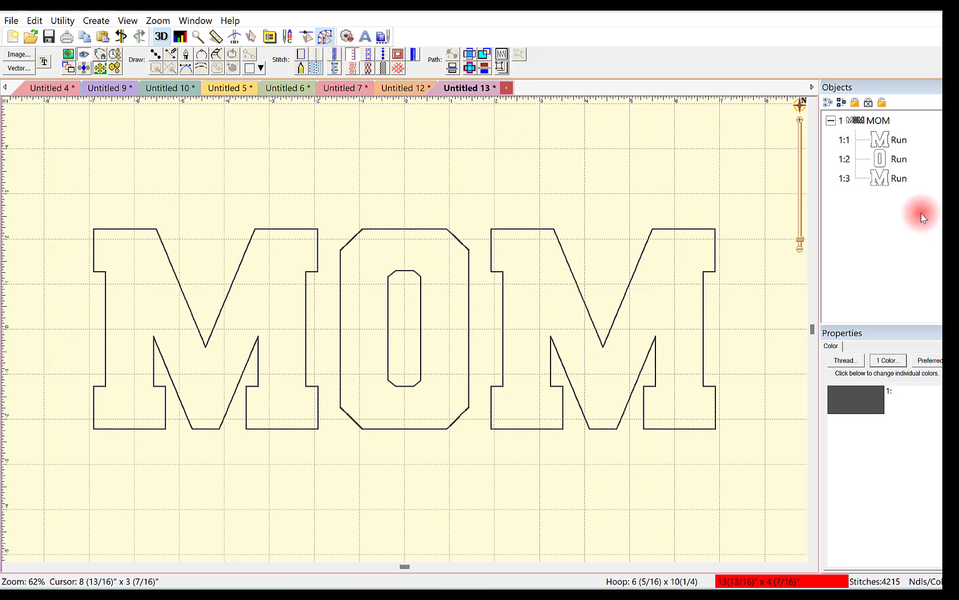
- Convert all three MOM letters to appliqué and bring up the stitch simulator with the design's color sequence
{"action": "left_click_drag", "start_coordinate": [920, 211], "coordinate": [894, 150]}
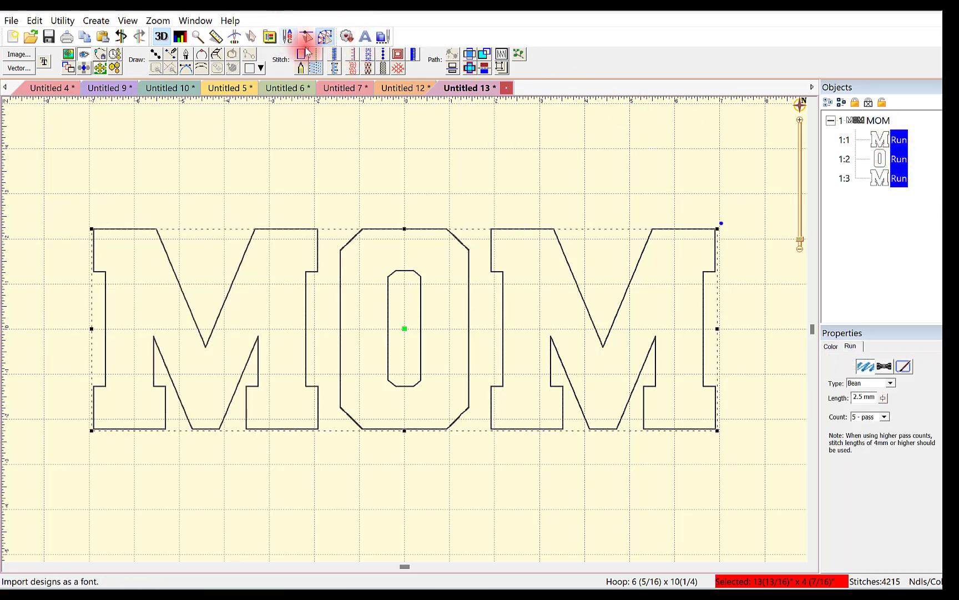
{"action": "left_click", "coordinate": [353, 58]}
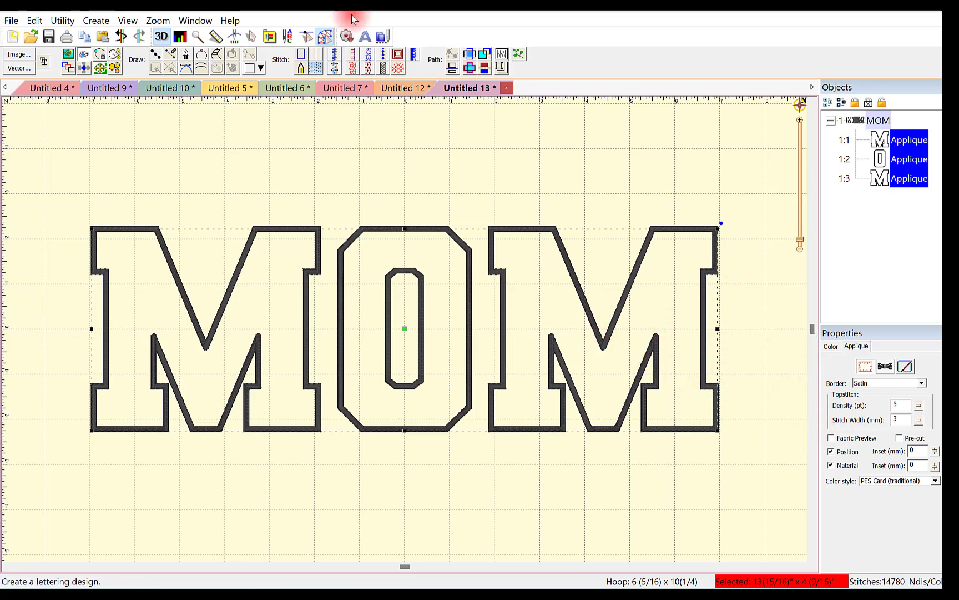
{"action": "left_click", "coordinate": [233, 37]}
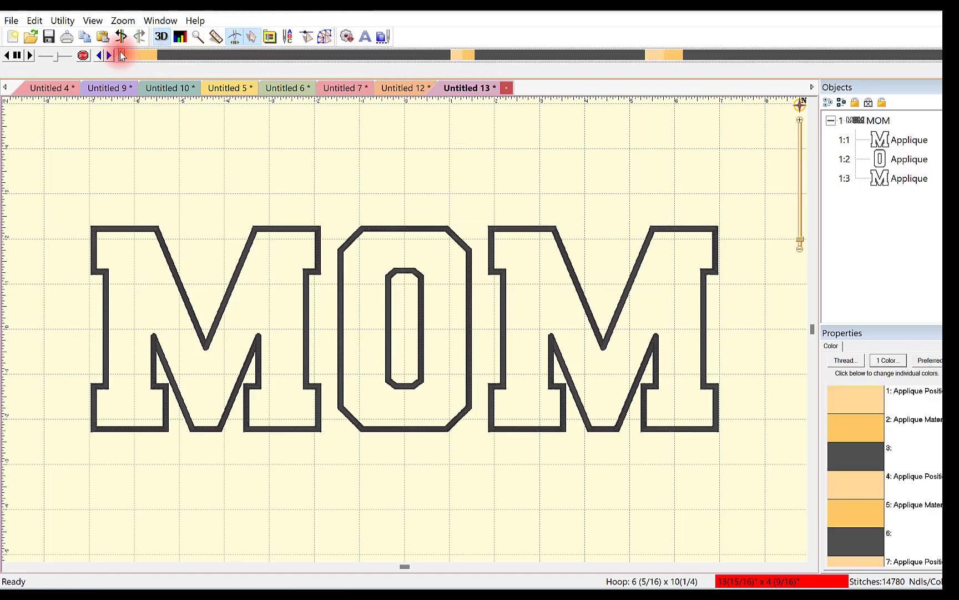
{"action": "mouse_move", "coordinate": [121, 53]}
{"action": "left_mouse_down"}
{"action": "mouse_move", "coordinate": [536, 65]}
{"action": "mouse_move", "coordinate": [614, 81]}
{"action": "mouse_move", "coordinate": [48, 59]}
{"action": "left_mouse_up"}
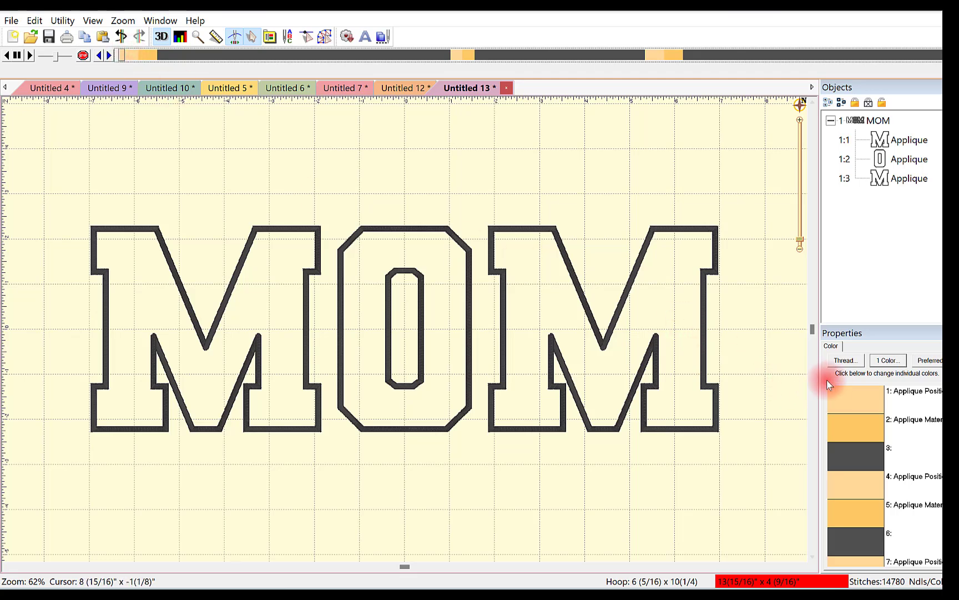
- Set the cutting inflation of the first Applique Position color to 0.7 mm
{"action": "left_click", "coordinate": [869, 396]}
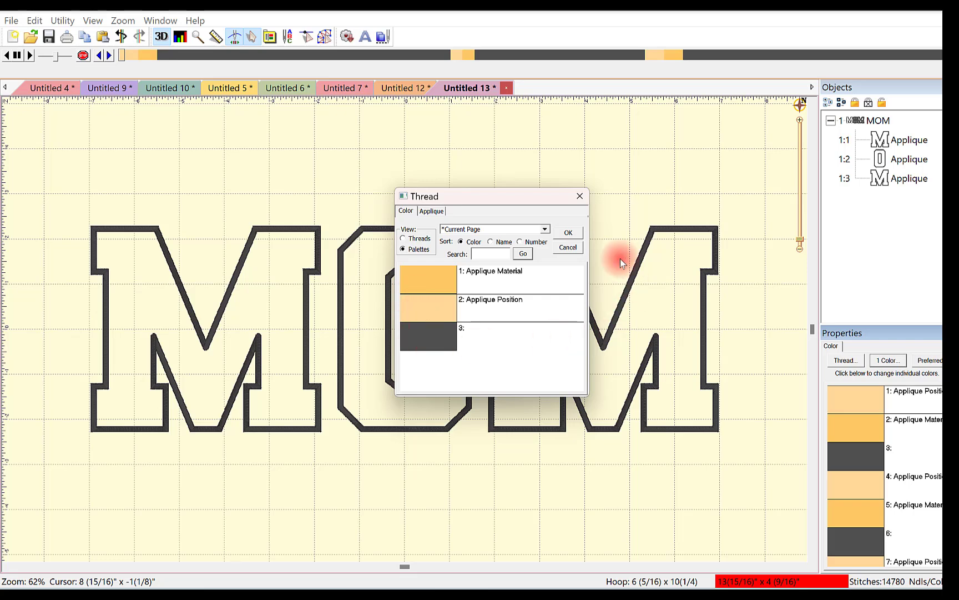
{"action": "left_click", "coordinate": [429, 211]}
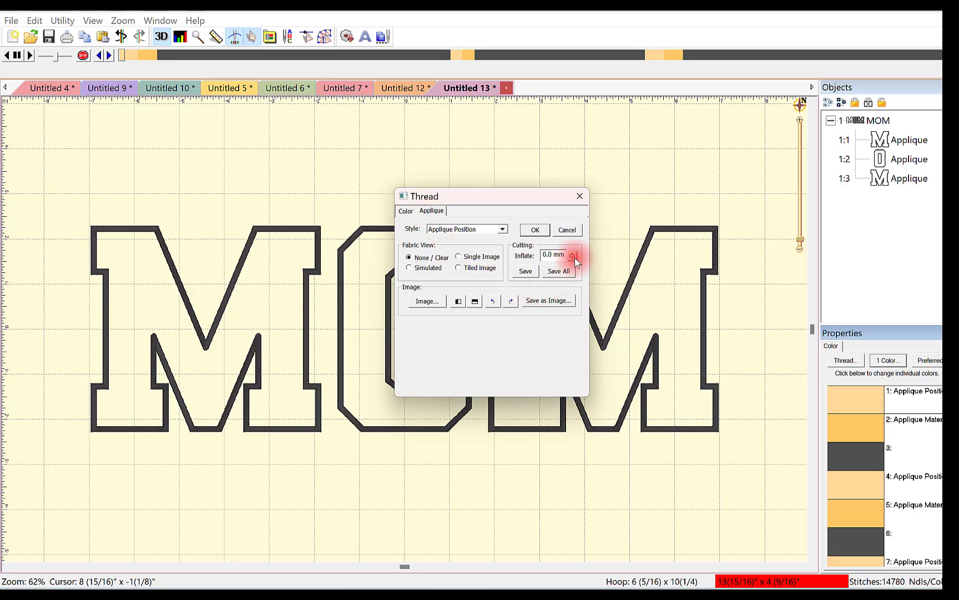
{"action": "left_click_drag", "start_coordinate": [575, 258], "coordinate": [584, 285]}
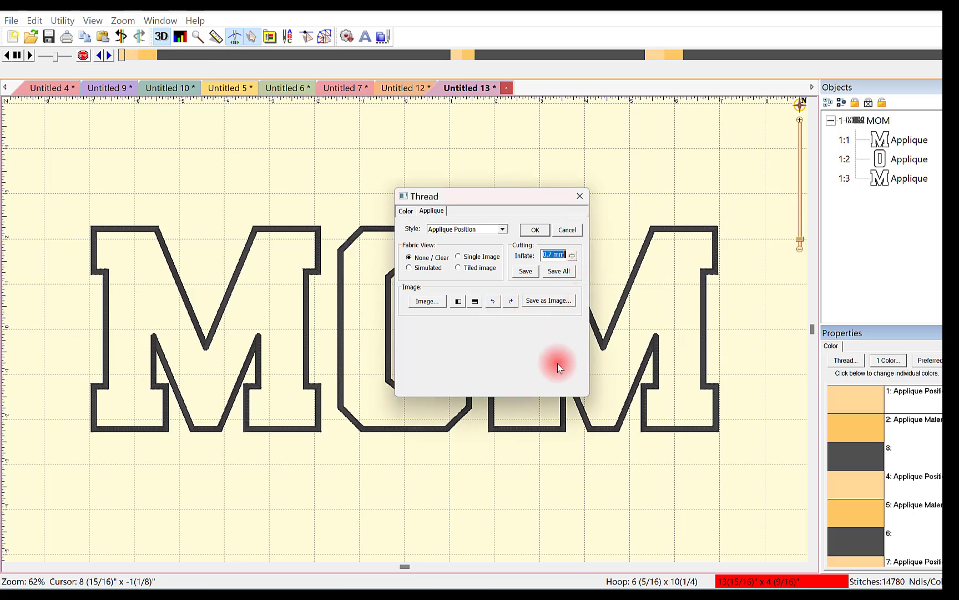
- Save the cutting shape to Downloads as the SVG file MM2 at 96 DPI and close the Thread dialog
{"action": "left_click", "coordinate": [526, 272]}
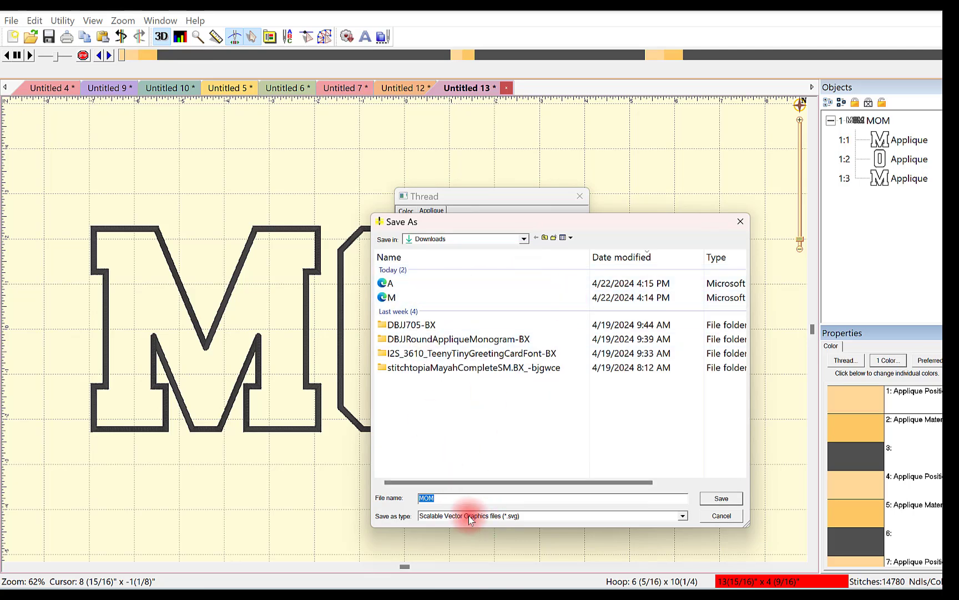
{"action": "left_click_drag", "start_coordinate": [447, 496], "coordinate": [411, 493]}
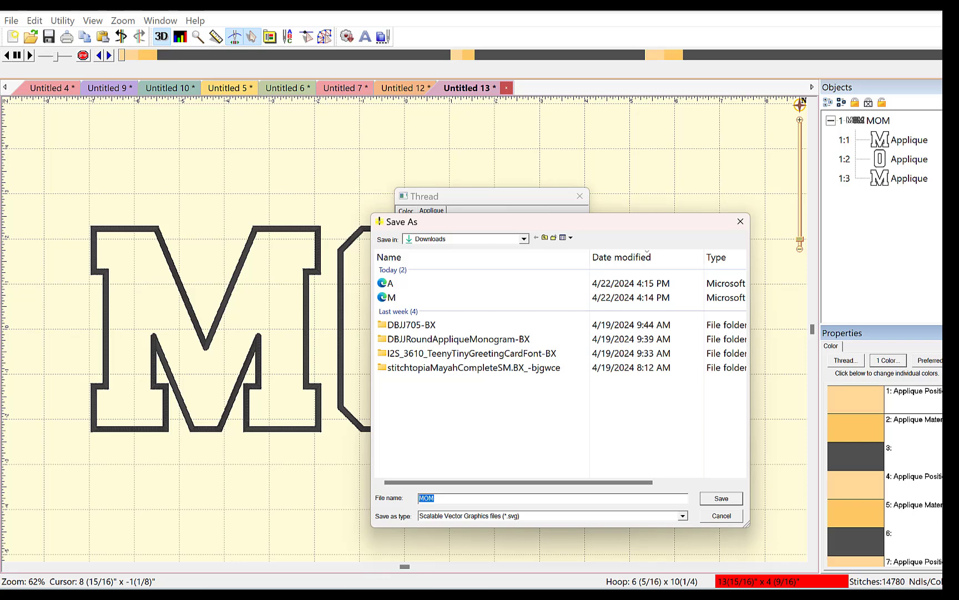
{"action": "type", "text": "MM2"}
{"action": "left_click", "coordinate": [722, 497]}
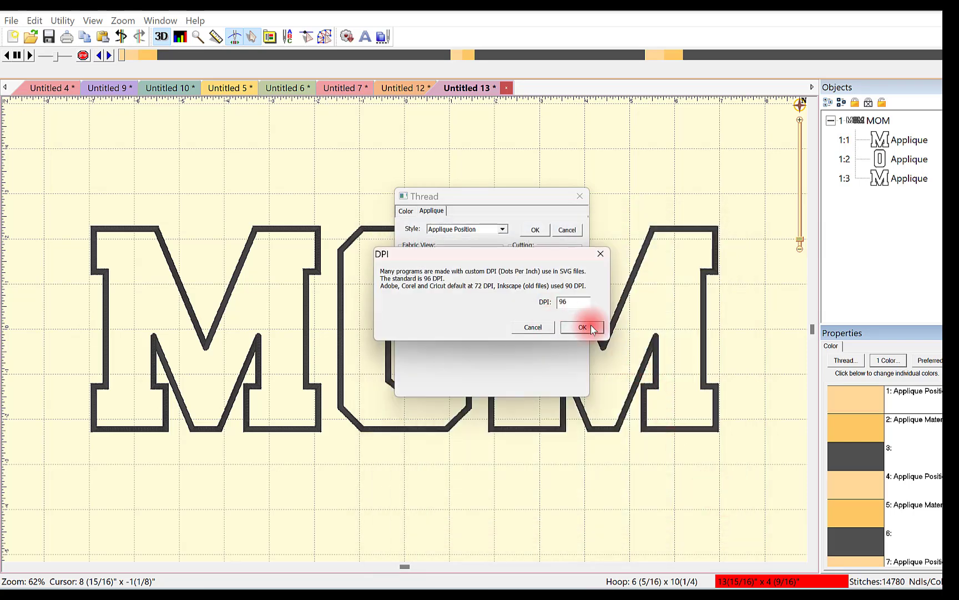
{"action": "left_click", "coordinate": [583, 327]}
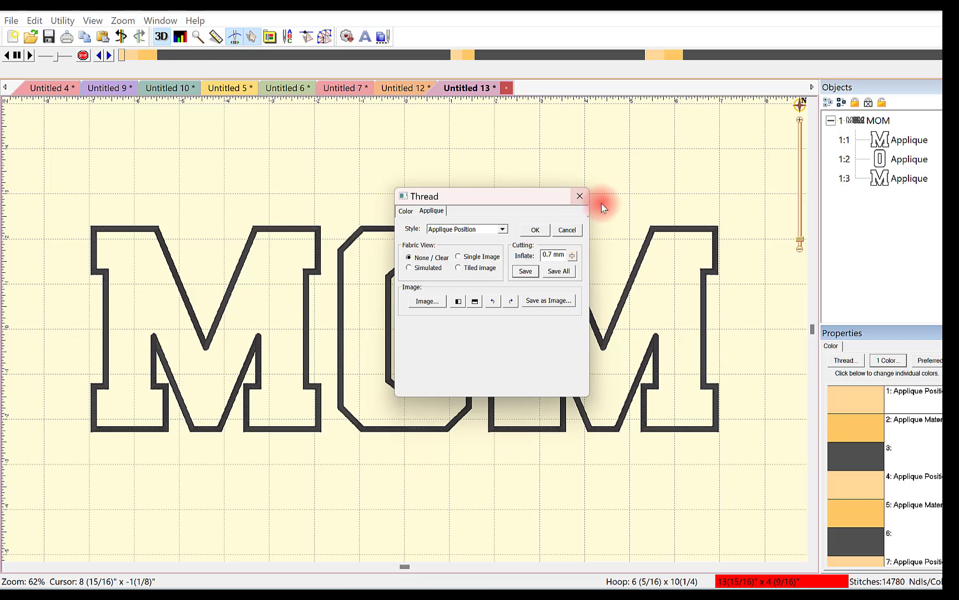
{"action": "left_click", "coordinate": [581, 198]}
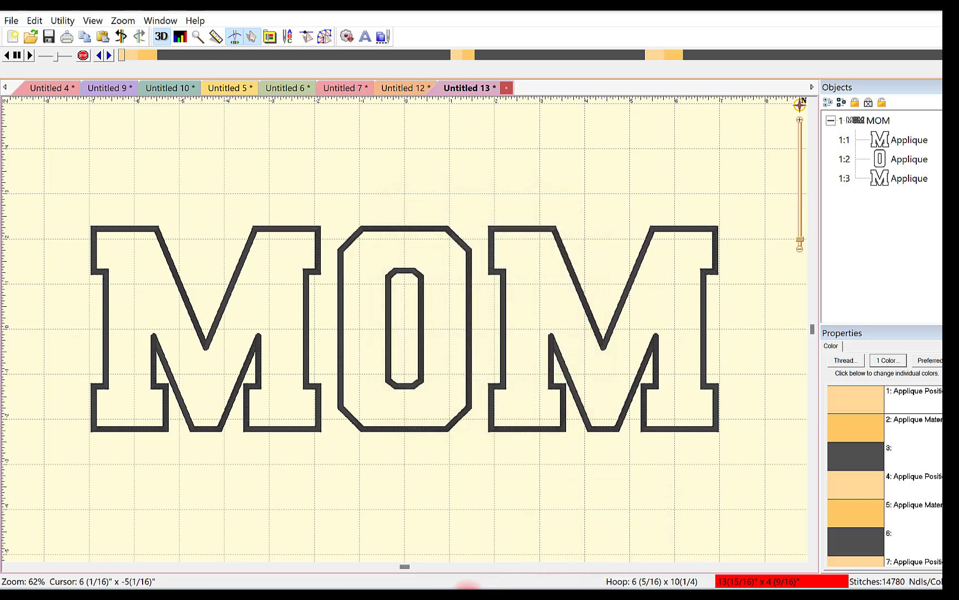
- Switch to Silhouette Studio, merge MM2 into the A document's design and move the varsity M below the existing letters
{"action": "left_click", "coordinate": [453, 593]}
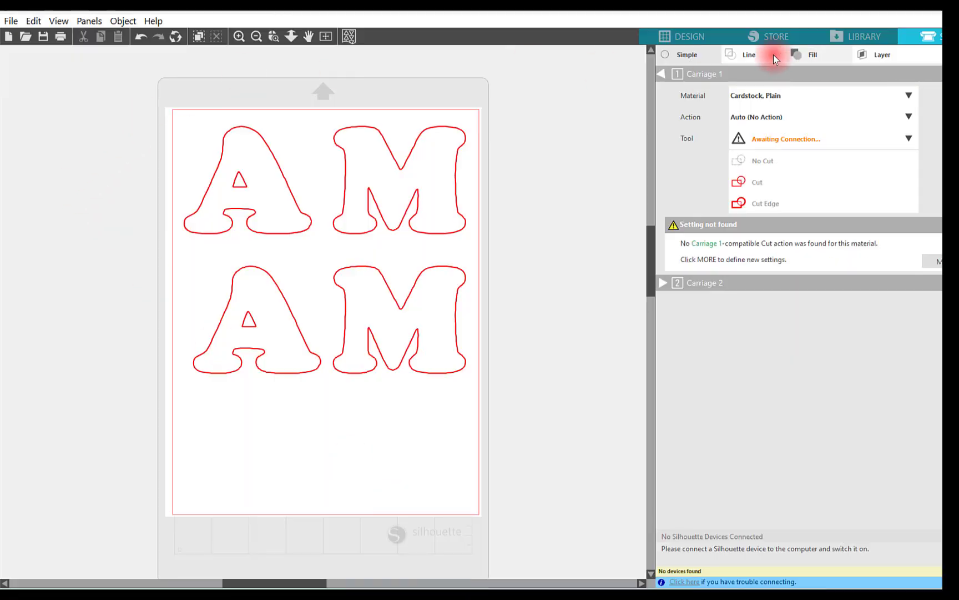
{"action": "left_click", "coordinate": [694, 37]}
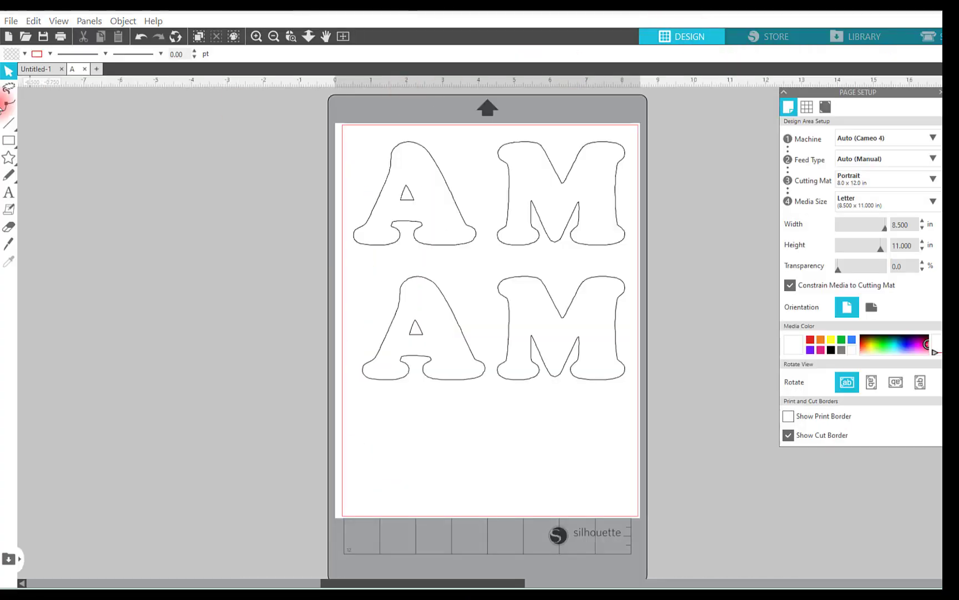
{"action": "left_click", "coordinate": [10, 21]}
{"action": "left_click", "coordinate": [71, 109]}
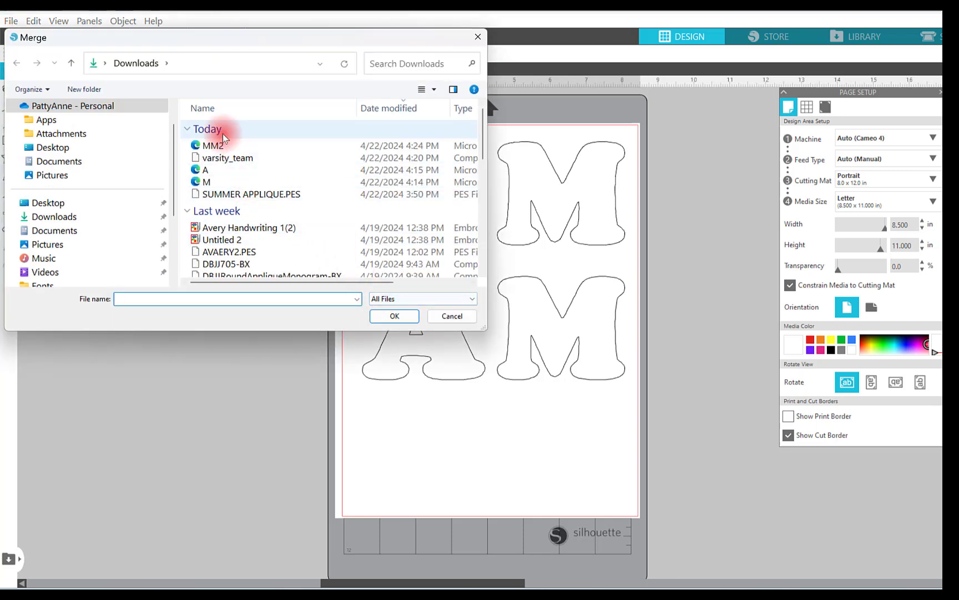
{"action": "left_click", "coordinate": [214, 145]}
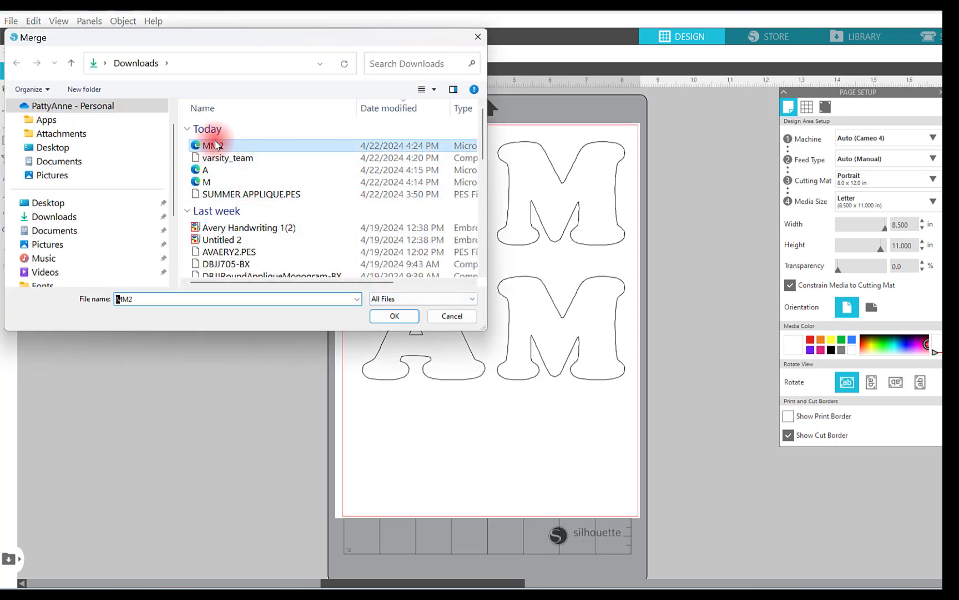
{"action": "left_click", "coordinate": [396, 316]}
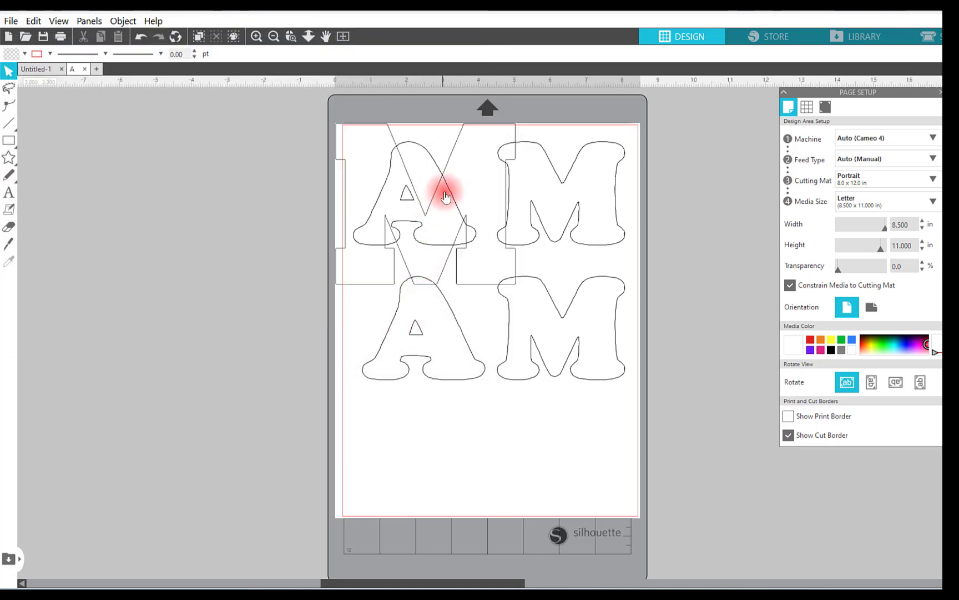
{"action": "left_click_drag", "start_coordinate": [443, 186], "coordinate": [507, 446]}
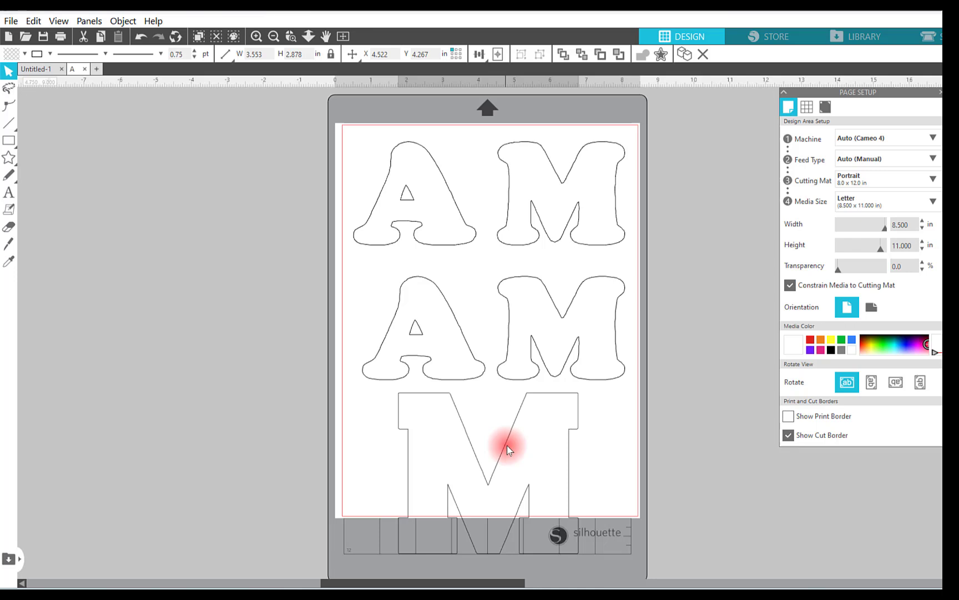
- Delete the second row's M and A, including the A's inner triangle, and move the varsity M up fully onto the page
{"action": "left_click", "coordinate": [531, 360]}
{"action": "key", "text": "Delete"}
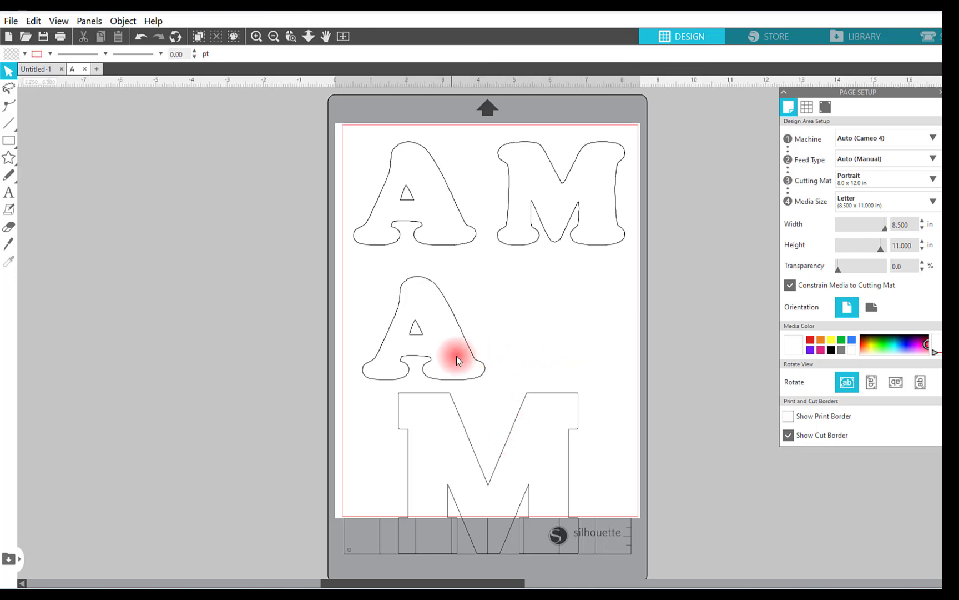
{"action": "left_click", "coordinate": [462, 346]}
{"action": "key", "text": "Delete"}
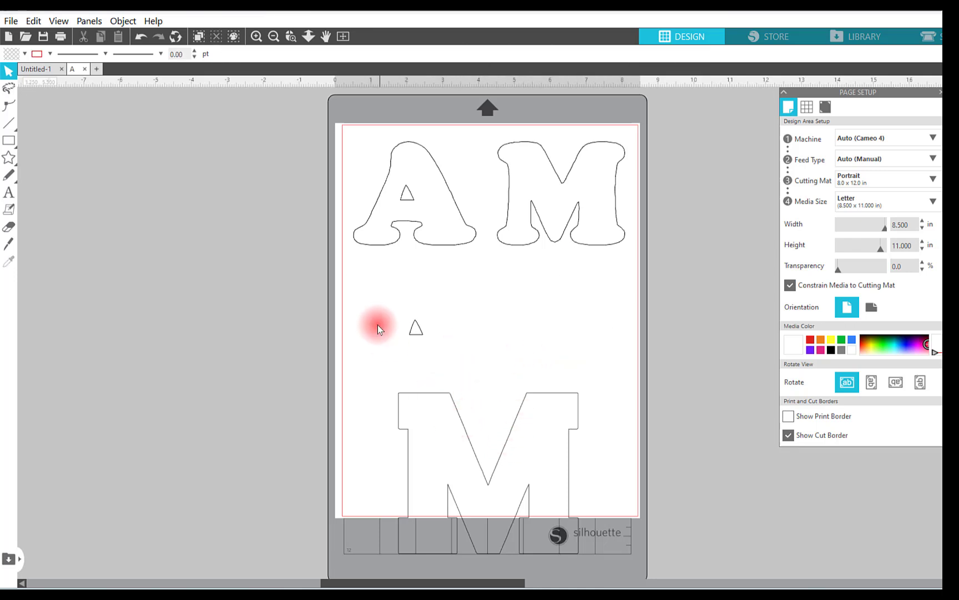
{"action": "left_click", "coordinate": [416, 329]}
{"action": "key", "text": "Delete"}
{"action": "left_click_drag", "start_coordinate": [457, 400], "coordinate": [472, 303]}
{"action": "left_click", "coordinate": [564, 195]}
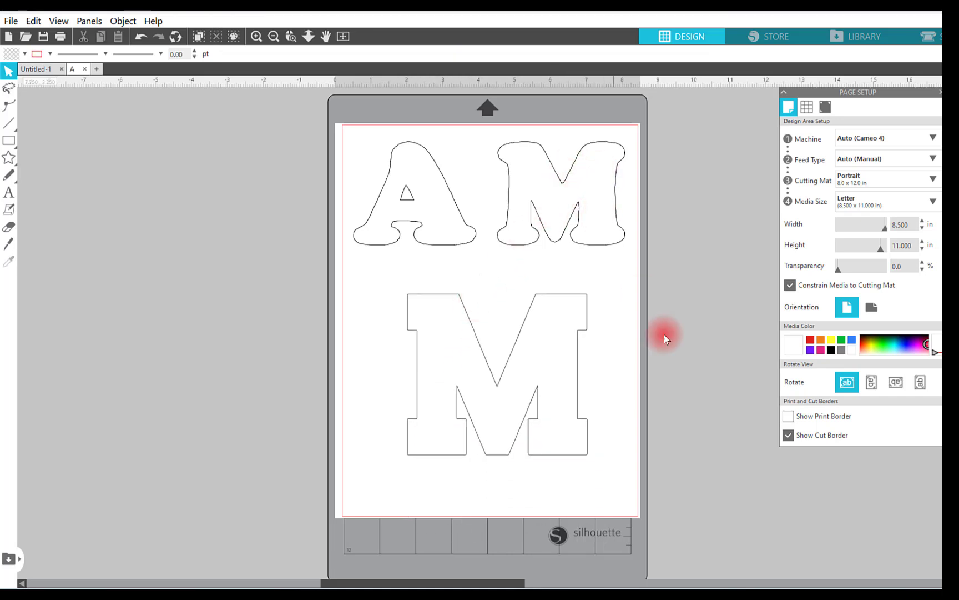